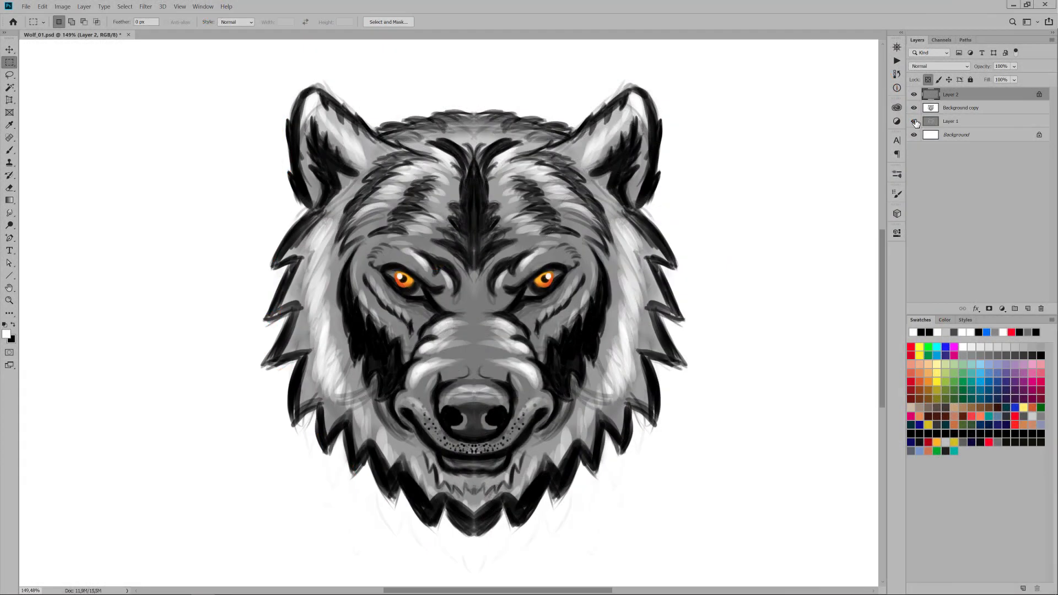
# - Toggle both shading layers off and back on, selecting the Background copy layer in Photoshop
pyautogui.click(913, 121)
pyautogui.click(914, 95)
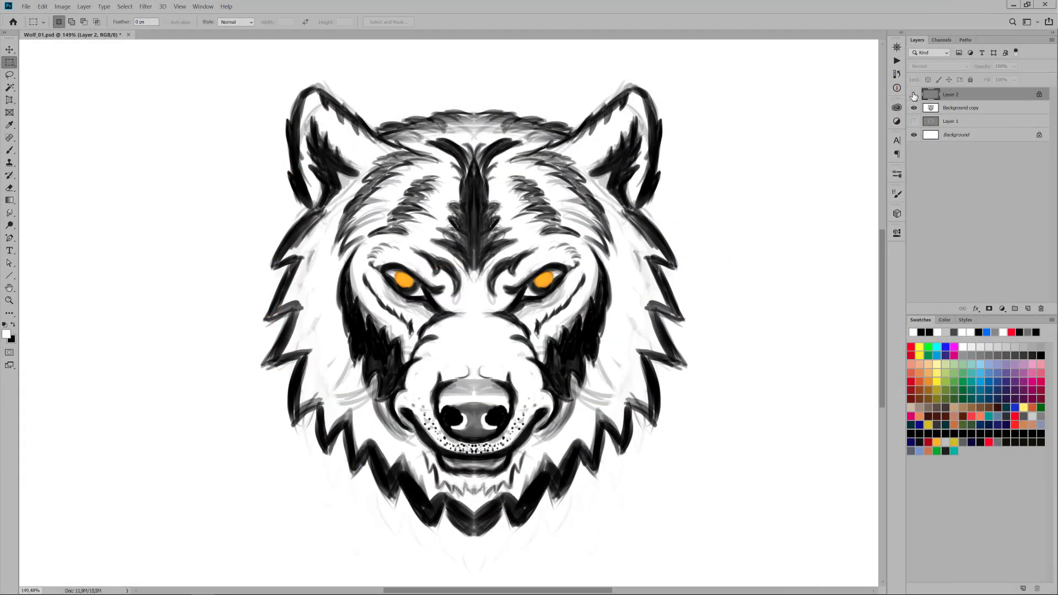
pyautogui.click(954, 109)
pyautogui.click(914, 121)
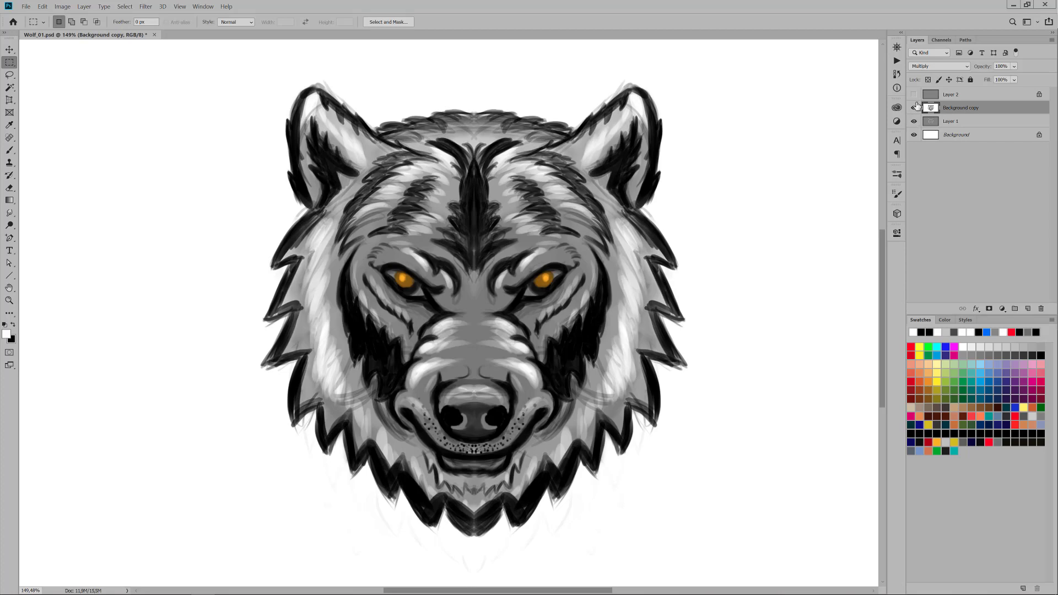
pyautogui.click(913, 95)
# - Marquee-select the whole wolf head, copy it, and switch to Illustrator
pyautogui.moveTo(194, 58); pyautogui.dragTo(754, 562)
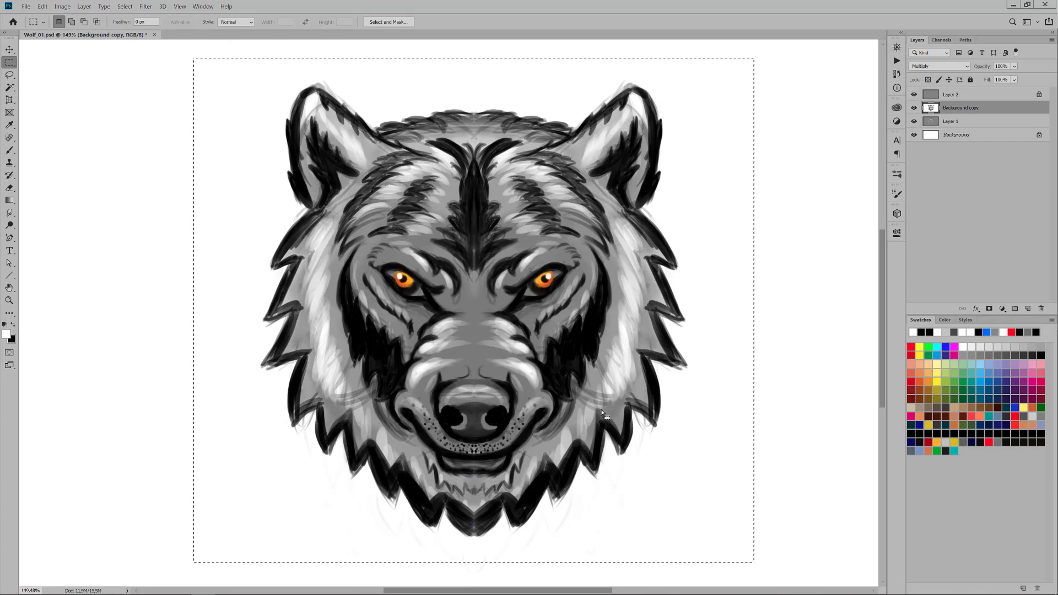
pyautogui.click(42, 6)
pyautogui.click(53, 67)
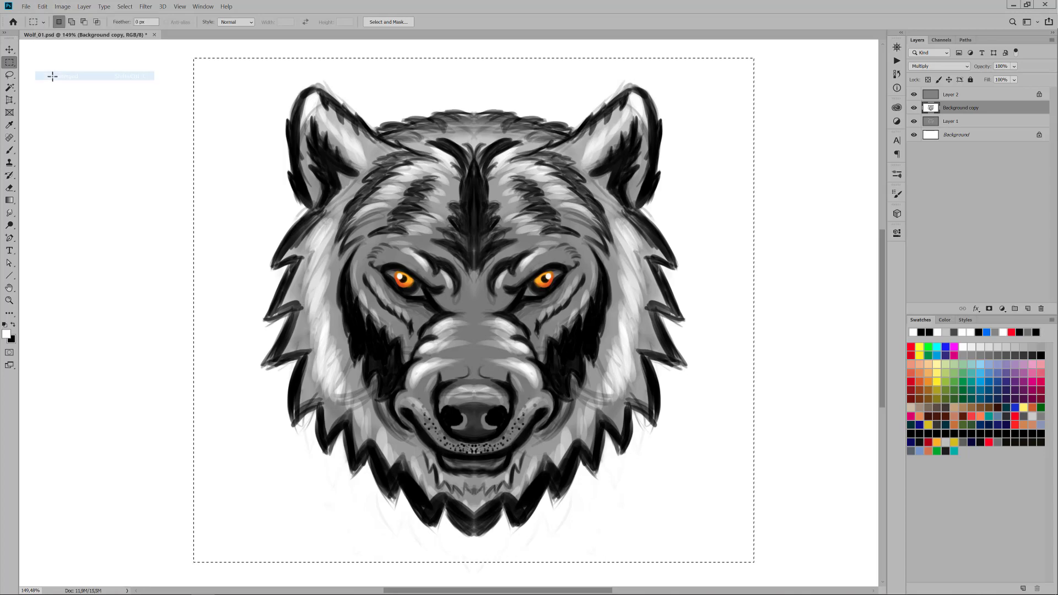
pyautogui.hotkey('alt', 'Tab')
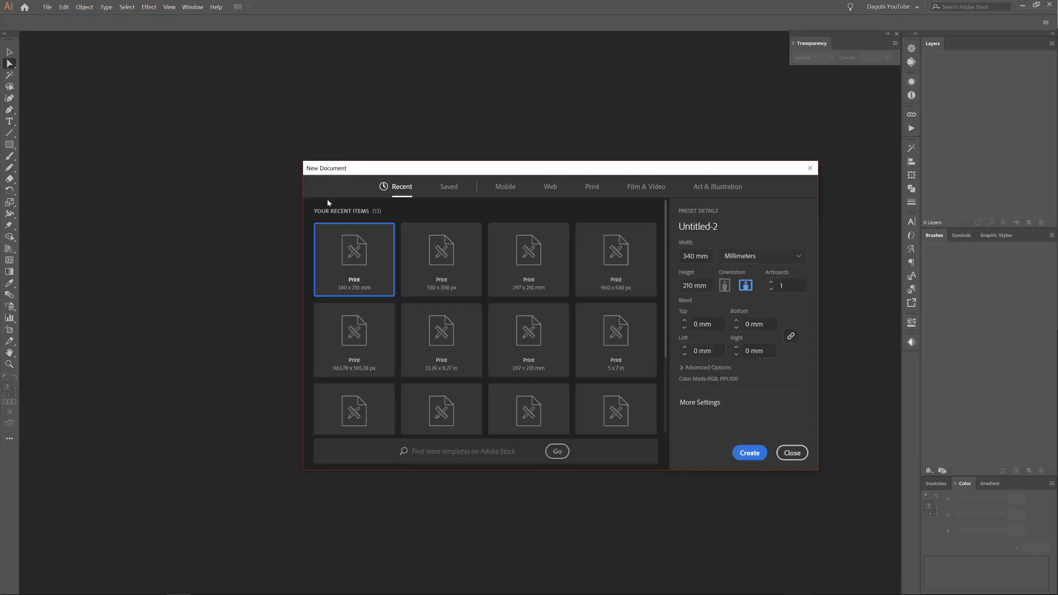
# - Create the 340 × 210 mm document and paste the wolf sketch into it
pyautogui.scroll(-3, 751, 451)
pyautogui.click(752, 451)
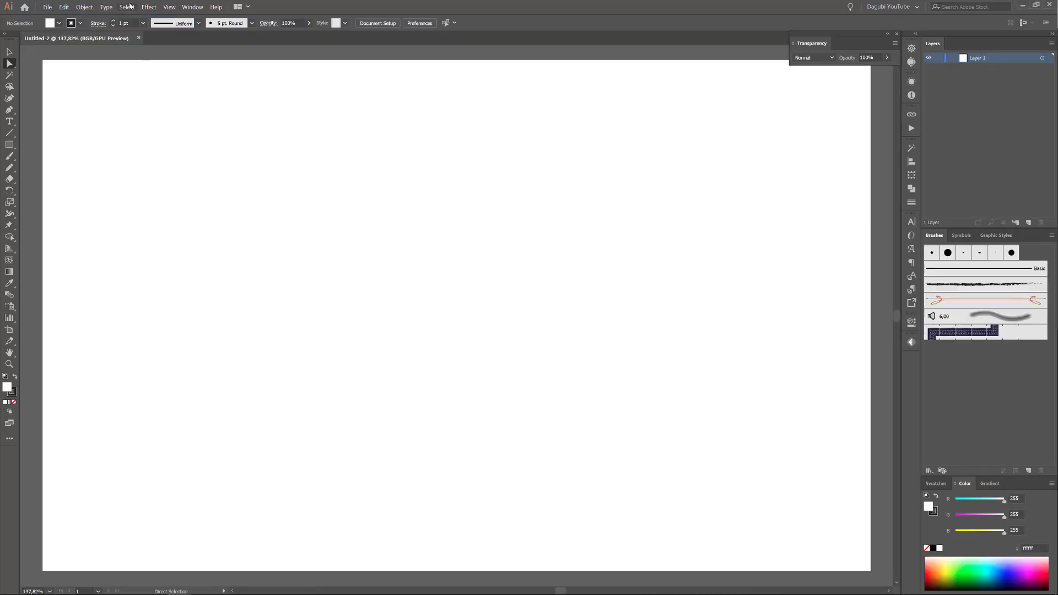
pyautogui.click(64, 6)
pyautogui.click(77, 52)
# - Scale the wolf down to fit the page and crop it to its right half
pyautogui.click(10, 51)
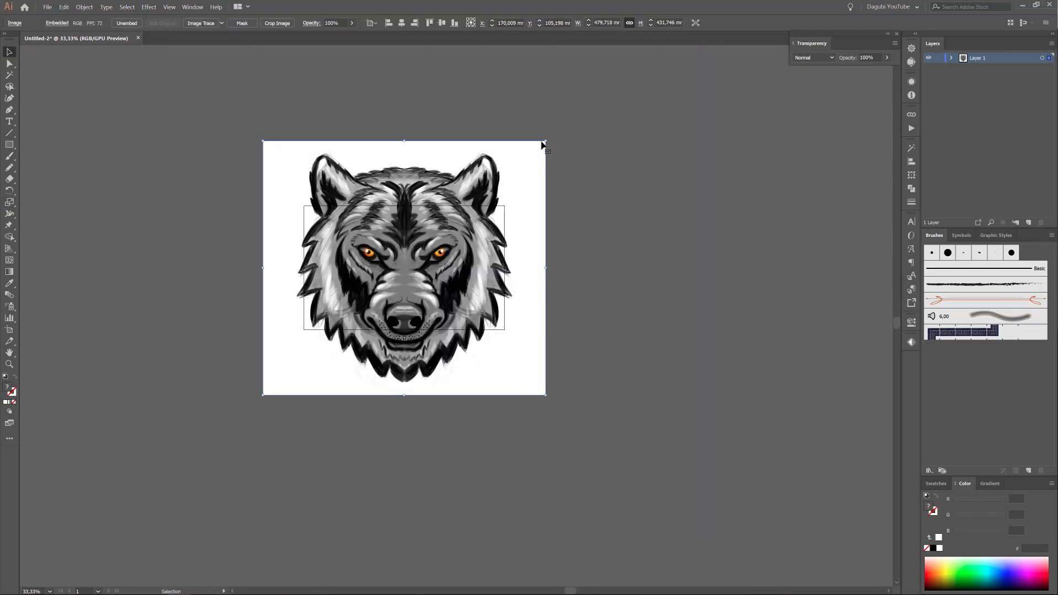
pyautogui.moveTo(541, 147); pyautogui.dragTo(462, 215)
pyautogui.hotkey('ctrl', '0')
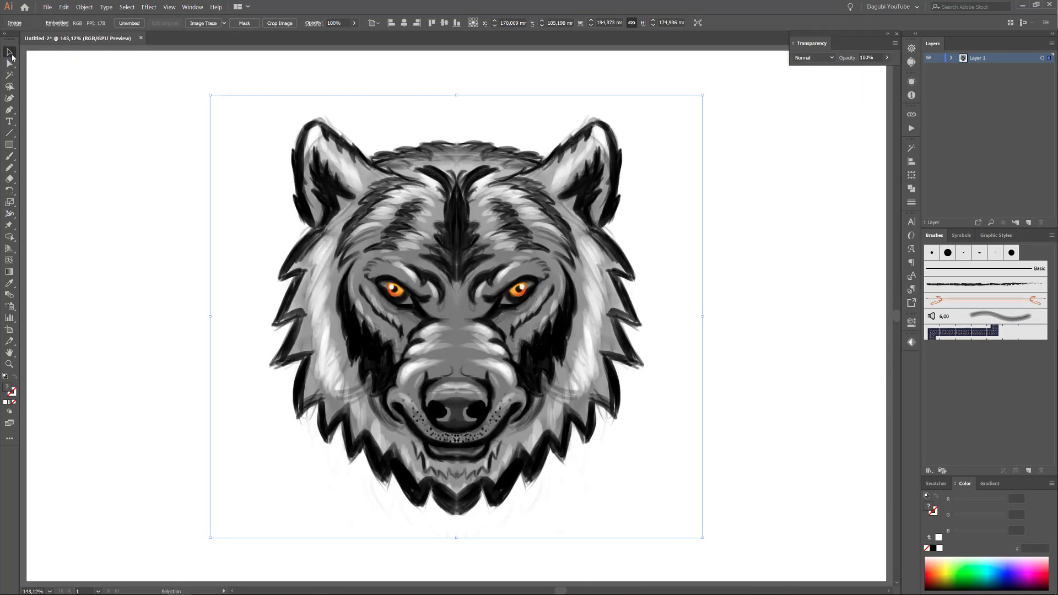
pyautogui.click(279, 23)
pyautogui.moveTo(210, 316); pyautogui.dragTo(458, 311)
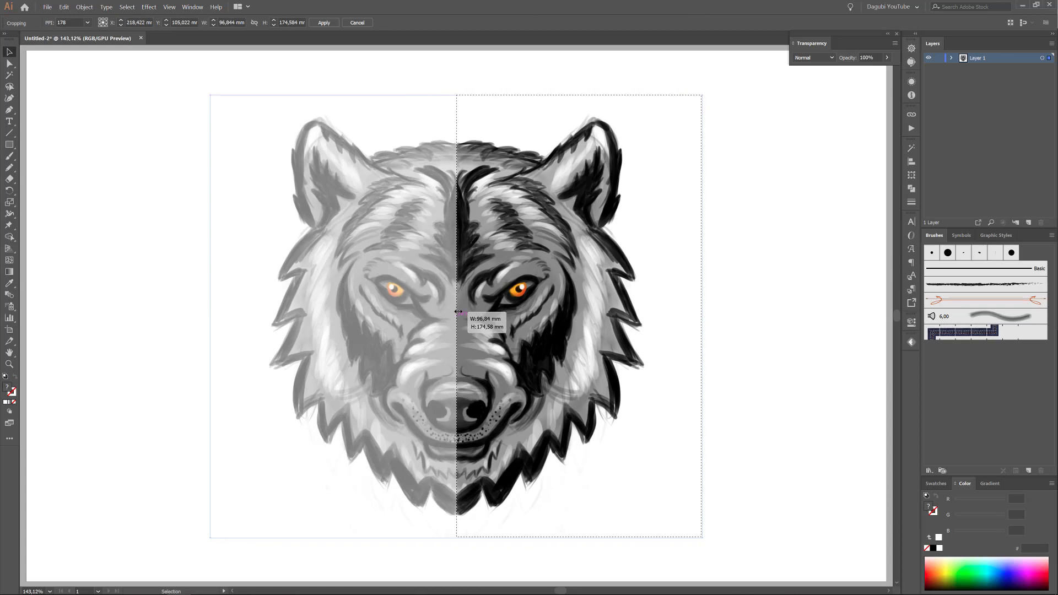
pyautogui.press('Return')
# - Draw a vertical line down the page beside the cropped edge
pyautogui.hotkey('ctrl', '1')
pyautogui.click(338, 182)
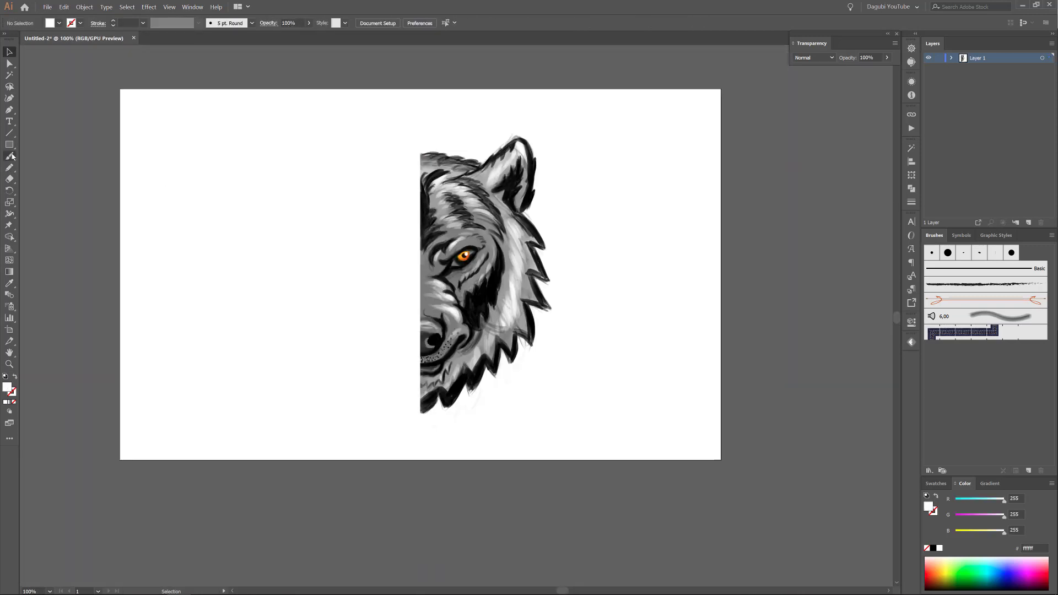
pyautogui.click(10, 133)
pyautogui.moveTo(402, 70); pyautogui.dragTo(402, 470)
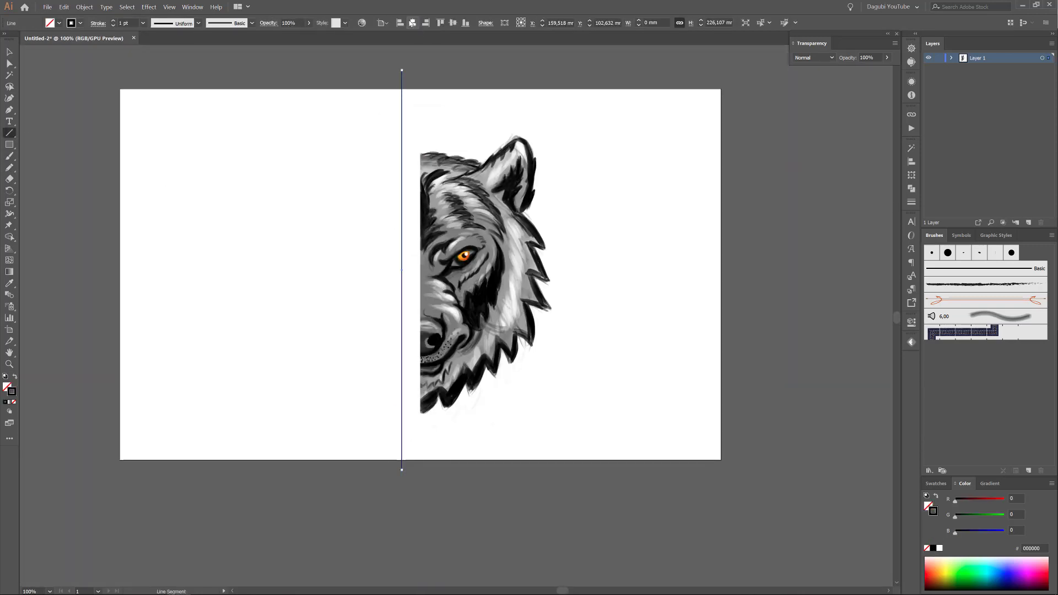
# - Centre the vertical line on the page and give it a grey 0.25 pt stroke
pyautogui.click(413, 23)
pyautogui.scroll(5, 401, 137)
pyautogui.click(113, 26)
pyautogui.click(113, 25)
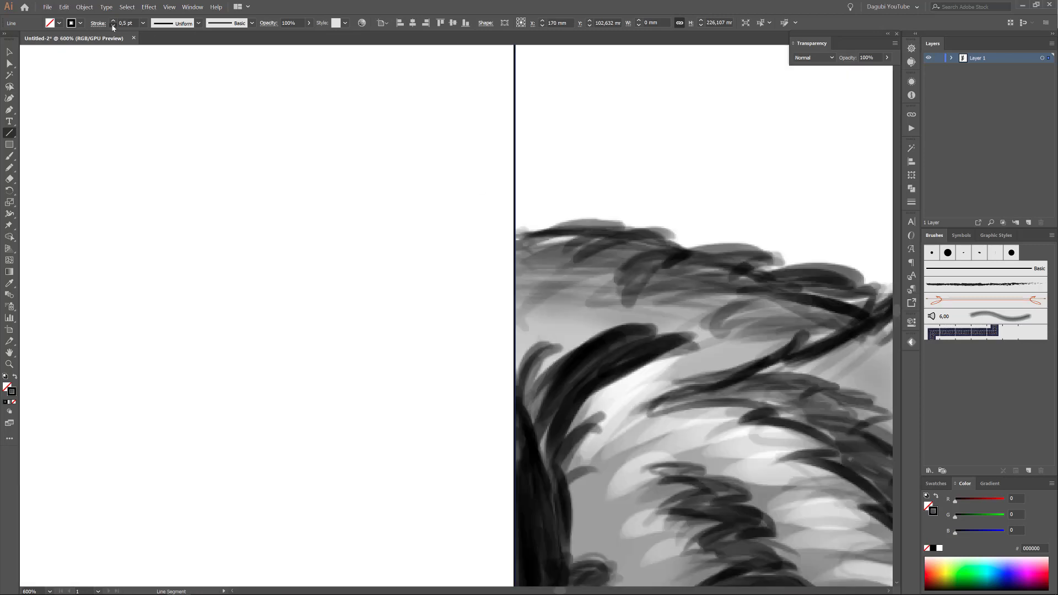
pyautogui.click(936, 484)
pyautogui.click(966, 534)
pyautogui.hotkey('ctrl', '0')
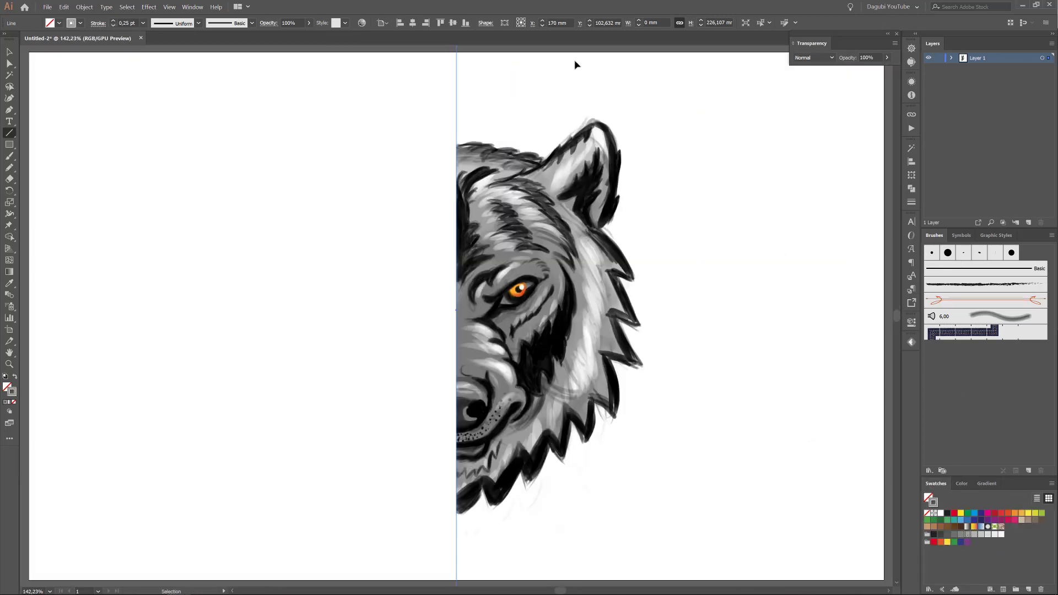
pyautogui.hotkey('ctrl', '1')
# - Add a horizontal line, then mirror everything with a Transform effect reflecting across X
pyautogui.moveTo(80, 286); pyautogui.dragTo(711, 286)
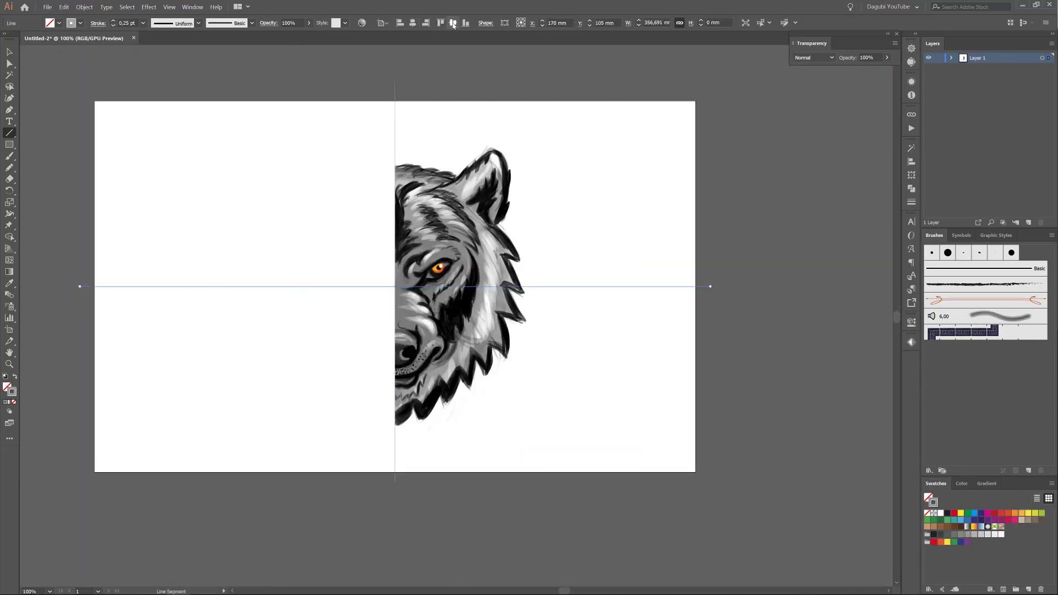
pyautogui.click(1042, 57)
pyautogui.hotkey('ctrl', '0')
pyautogui.click(149, 6)
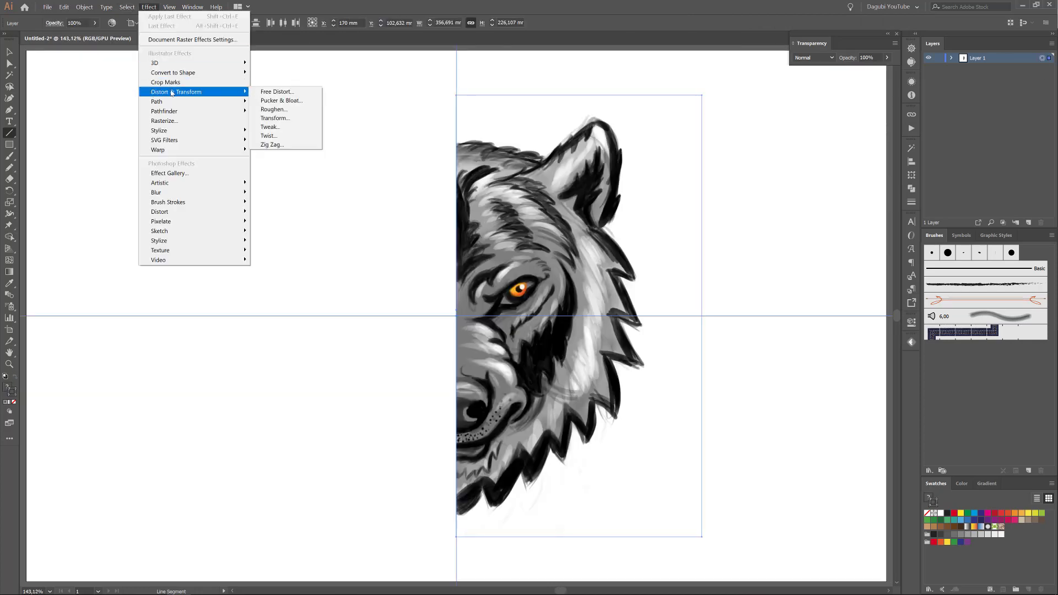
pyautogui.click(345, 125)
pyautogui.click(789, 279)
pyautogui.click(762, 322)
pyautogui.click(693, 351)
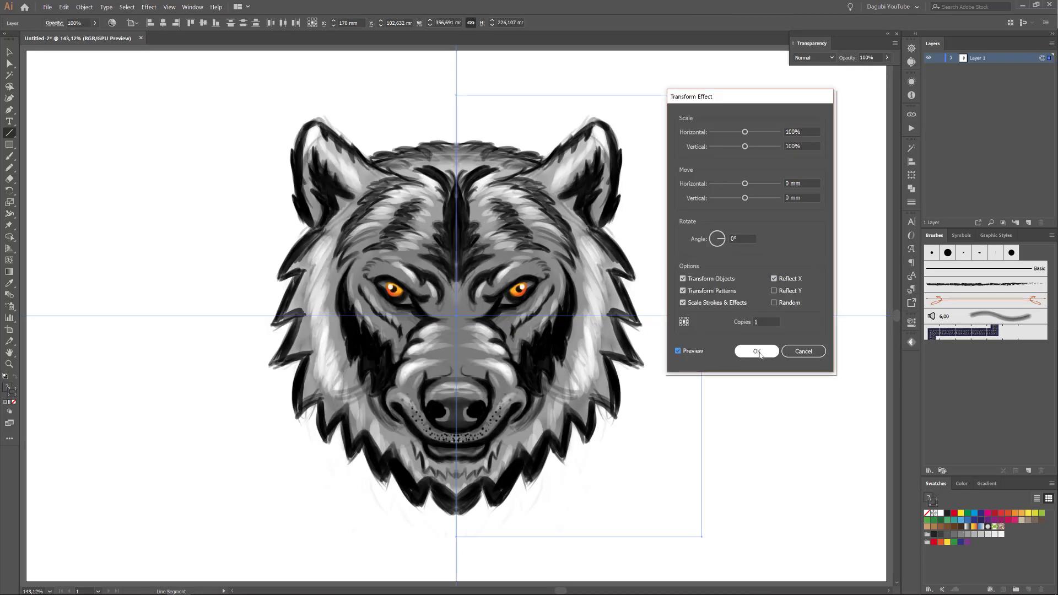
pyautogui.click(757, 352)
# - Rename the layer 'Sketch', duplicate it, and remove the image from Sketch copy
pyautogui.doubleClick(979, 59)
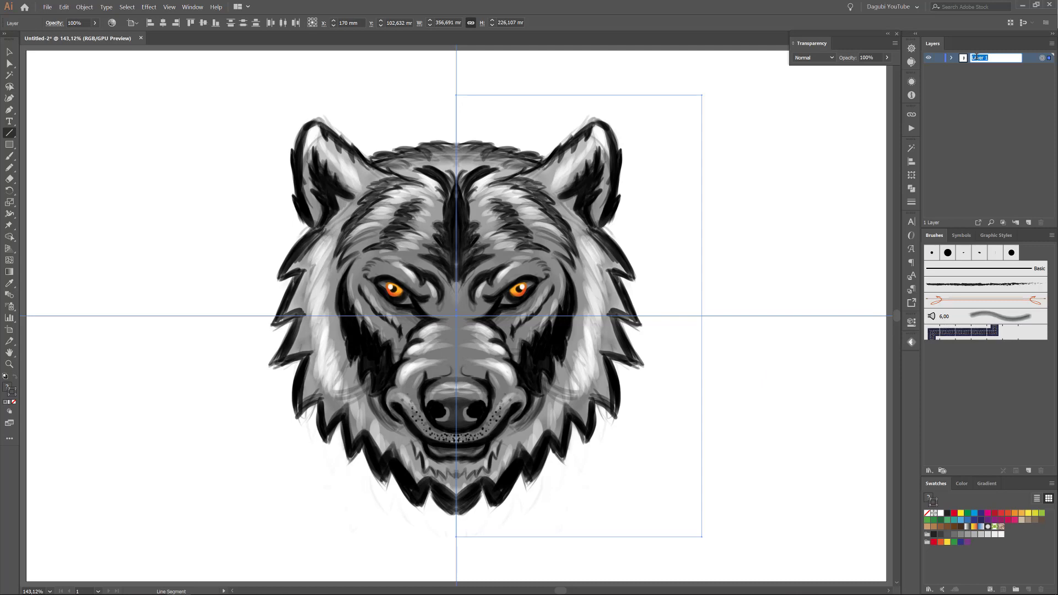
pyautogui.write('ch')
pyautogui.press('Return')
pyautogui.moveTo(986, 58)
pyautogui.mouseDown()
pyautogui.moveTo(1028, 222)
pyautogui.moveTo(1042, 223)
pyautogui.mouseUp()
pyautogui.moveTo(939, 68); pyautogui.dragTo(930, 79)
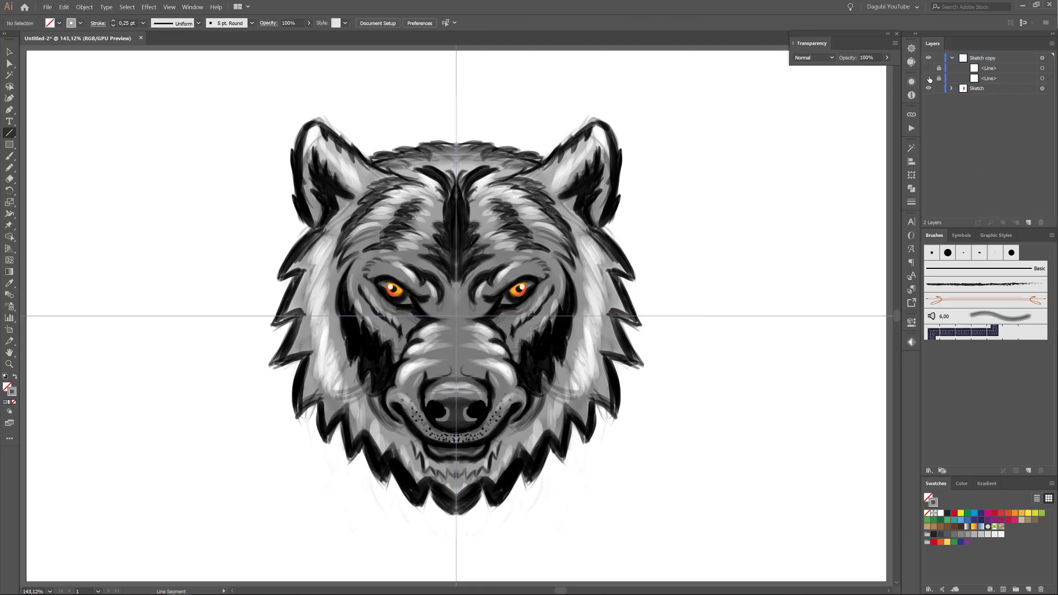
# - Fade the wolf image to 20% opacity, lock Sketch, and make Sketch copy active
pyautogui.click(1042, 118)
pyautogui.press('2')
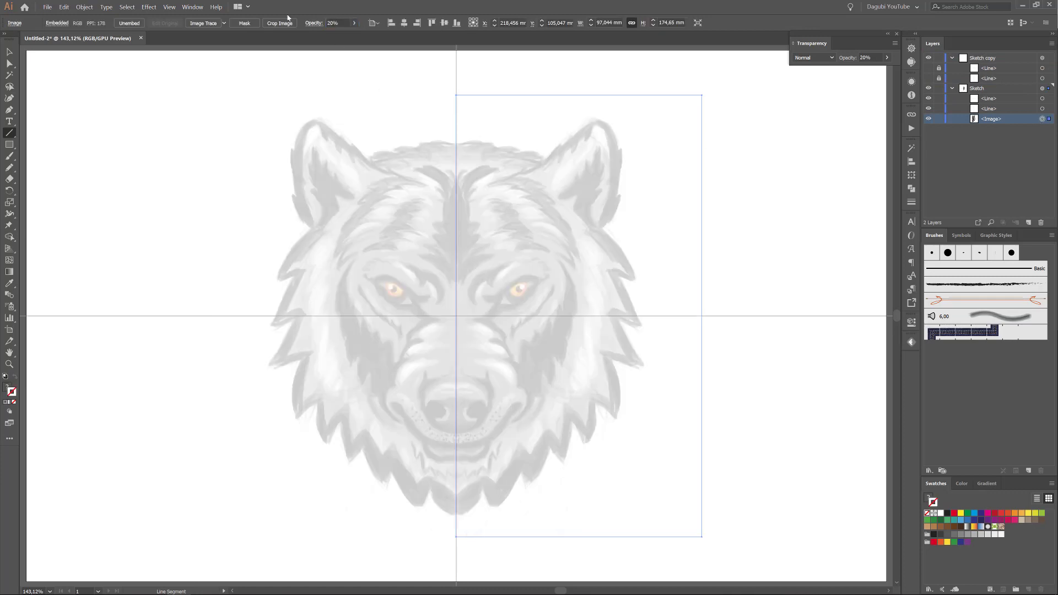
pyautogui.click(940, 88)
pyautogui.click(992, 57)
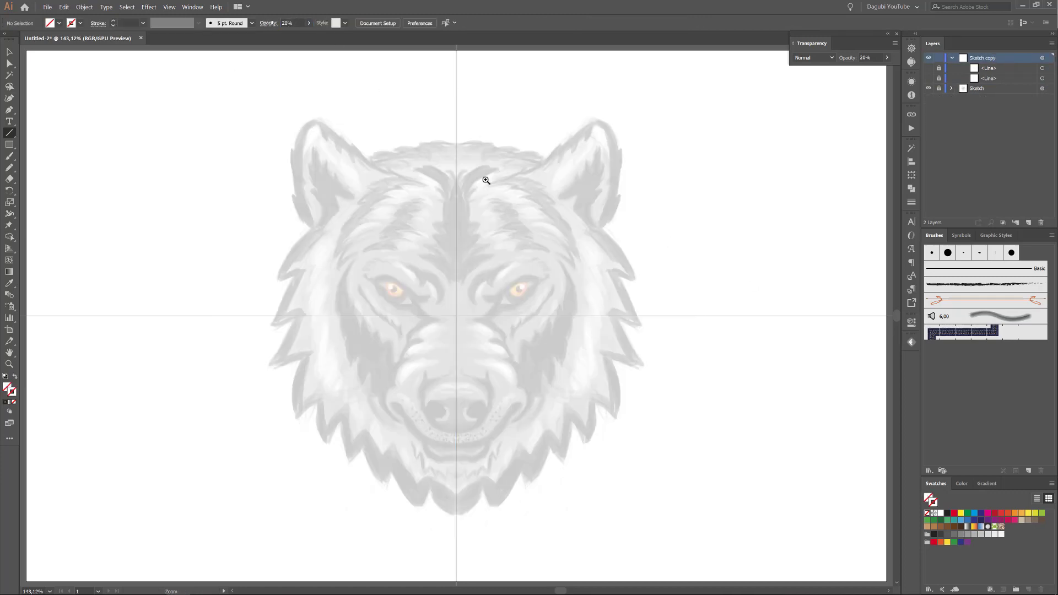
pyautogui.scroll(5, 485, 177)
# - Draw the forehead fur tuft outline with the Pencil and fill it black
pyautogui.doubleClick(9, 167)
pyautogui.click(298, 239)
pyautogui.moveTo(387, 230)
pyautogui.mouseDown()
pyautogui.moveTo(489, 220)
pyautogui.moveTo(633, 241)
pyautogui.moveTo(687, 254)
pyautogui.moveTo(709, 306)
pyautogui.moveTo(485, 275)
pyautogui.mouseUp()
pyautogui.moveTo(456, 237); pyautogui.dragTo(386, 230)
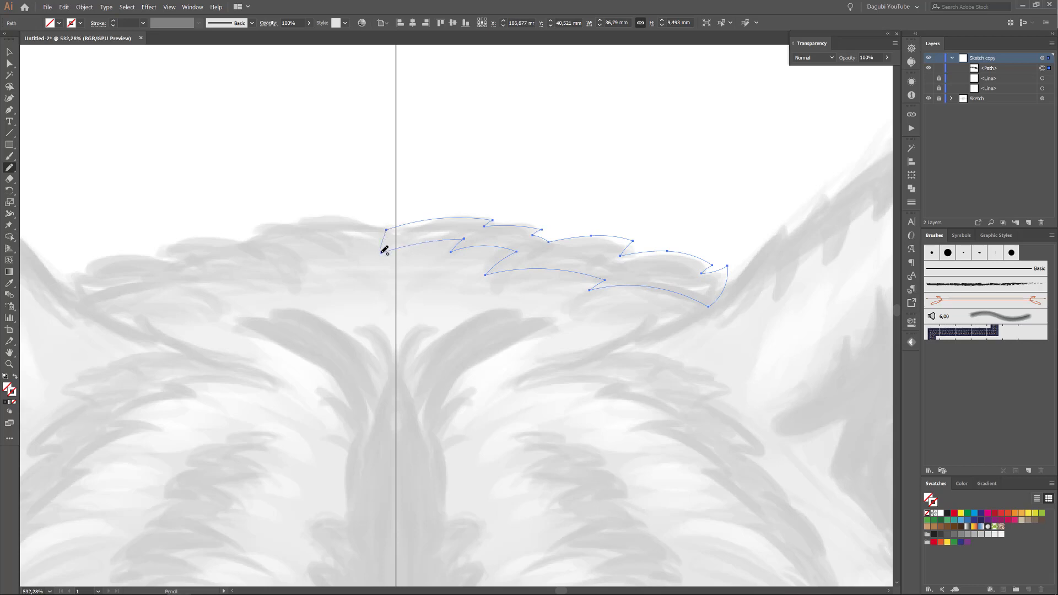
pyautogui.click(962, 483)
# - Draw a large black rectangle over the head, clear the selection, and zoom to the ear
pyautogui.click(934, 548)
pyautogui.press('m')
pyautogui.scroll(-5, 609, 350)
pyautogui.scroll(-2, 610, 350)
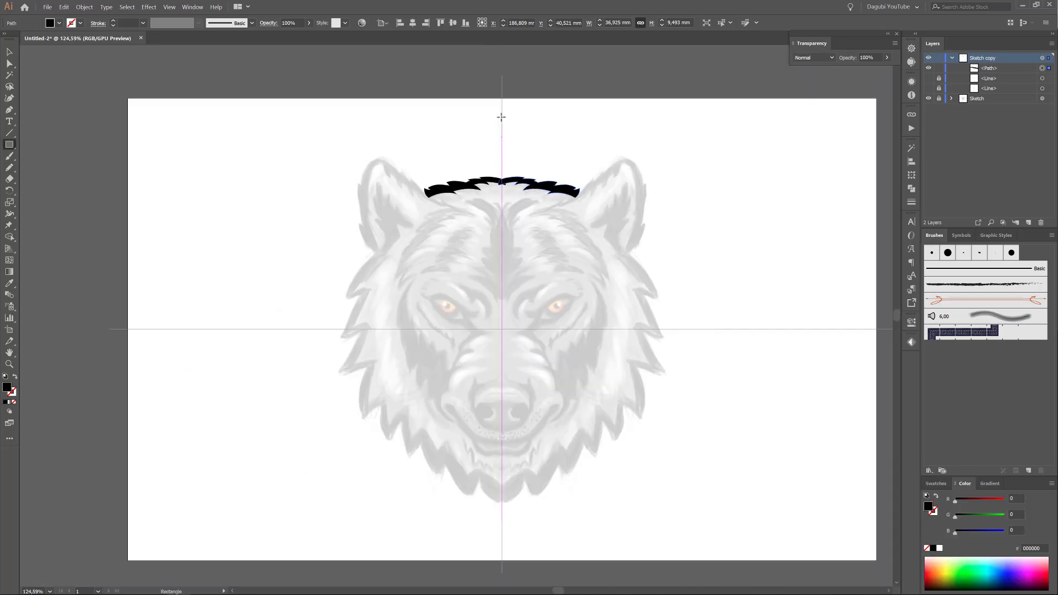
pyautogui.moveTo(503, 118); pyautogui.dragTo(713, 530)
pyautogui.click(127, 6)
pyautogui.click(138, 34)
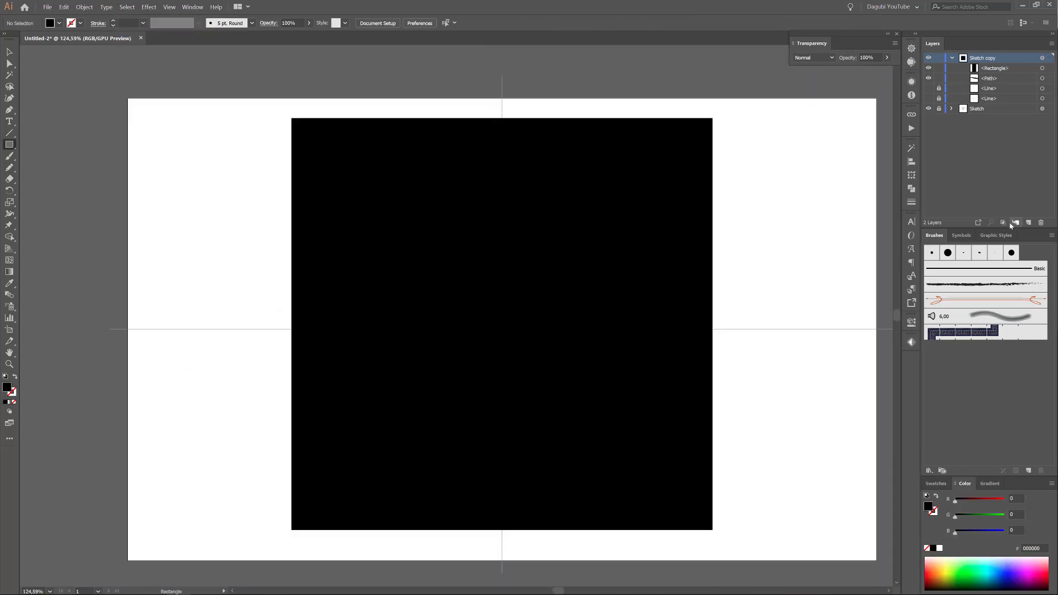
pyautogui.click(664, 228)
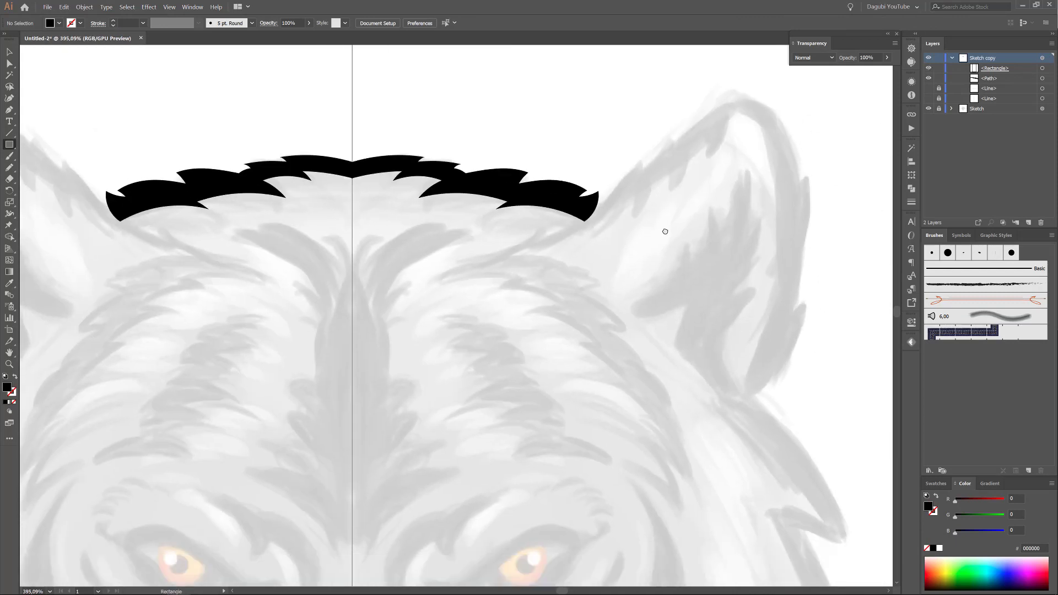
# - Pencil a zigzag fur edge below the ear, extending it upward with extra teeth
pyautogui.press('n')
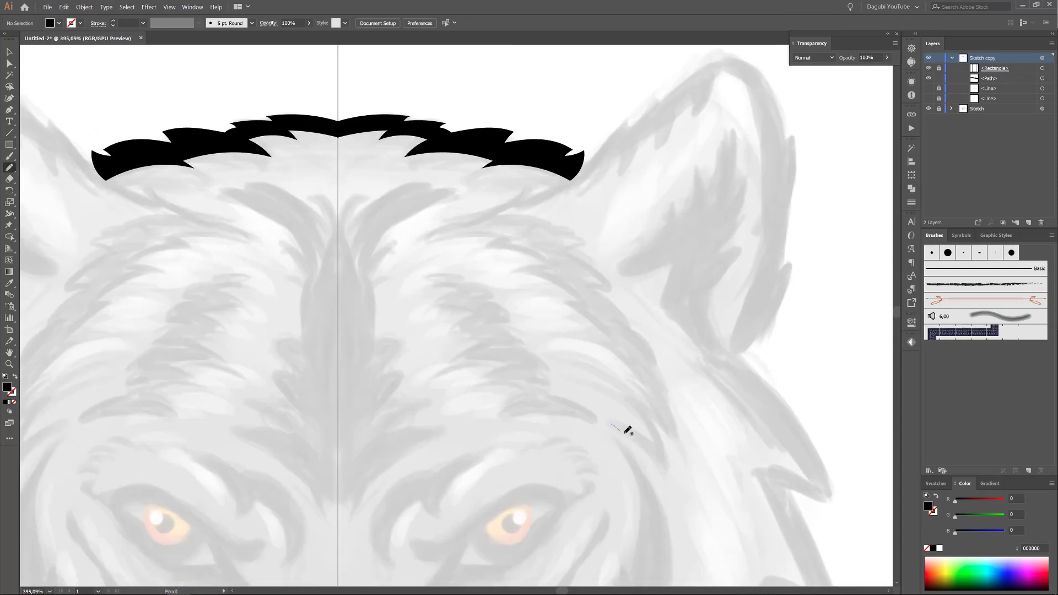
pyautogui.moveTo(609, 423); pyautogui.dragTo(653, 381)
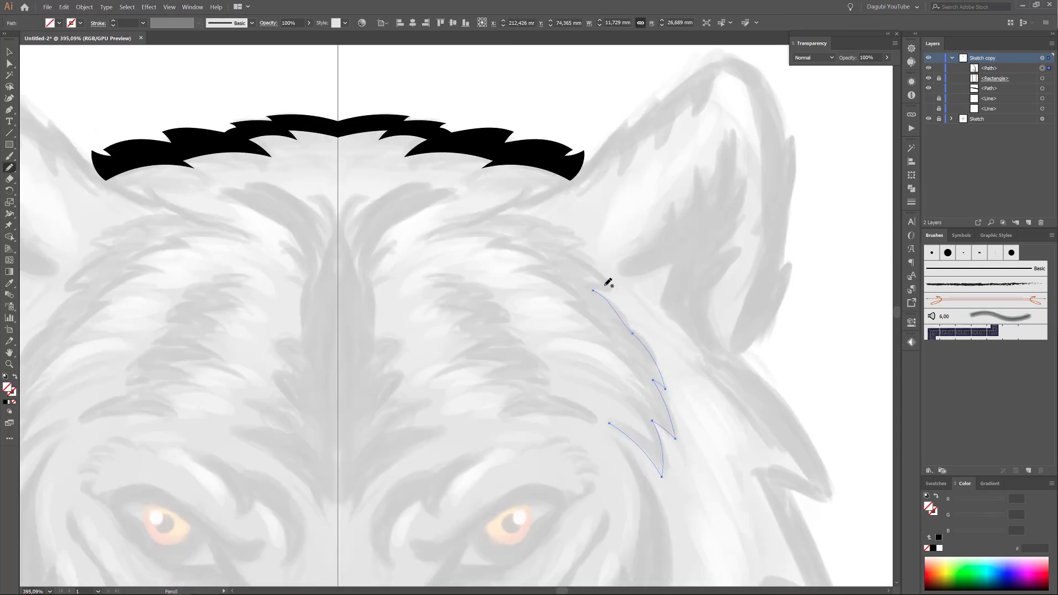
pyautogui.scroll(3, 606, 281)
pyautogui.moveTo(634, 328)
pyautogui.mouseDown()
pyautogui.moveTo(563, 237)
pyautogui.moveTo(586, 221)
pyautogui.mouseUp()
pyautogui.scroll(-3, 586, 220)
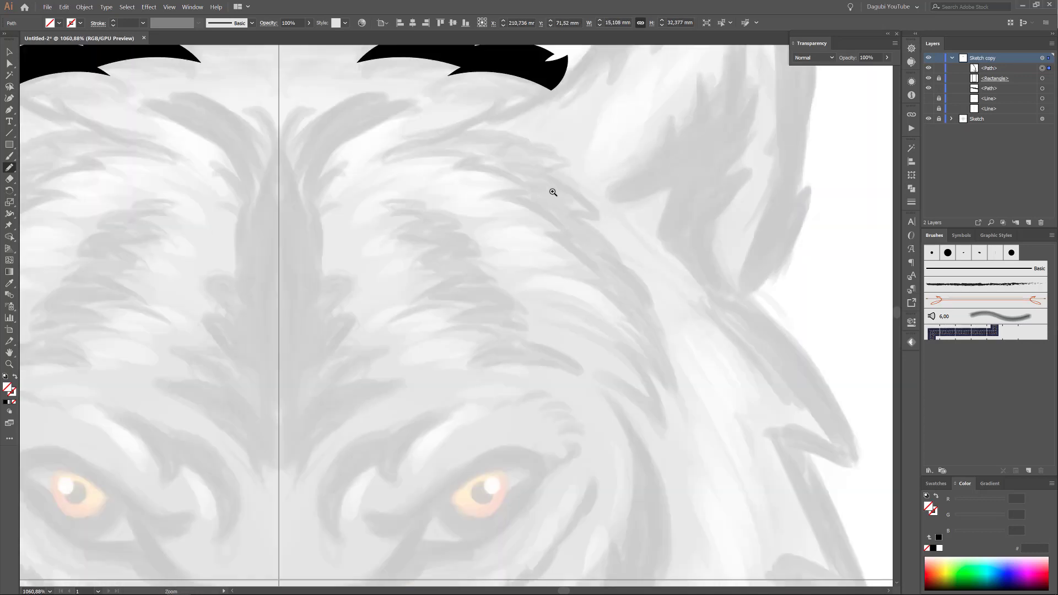
pyautogui.scroll(2, 600, 293)
pyautogui.moveTo(556, 273); pyautogui.dragTo(529, 266)
pyautogui.moveTo(623, 504); pyautogui.dragTo(641, 469)
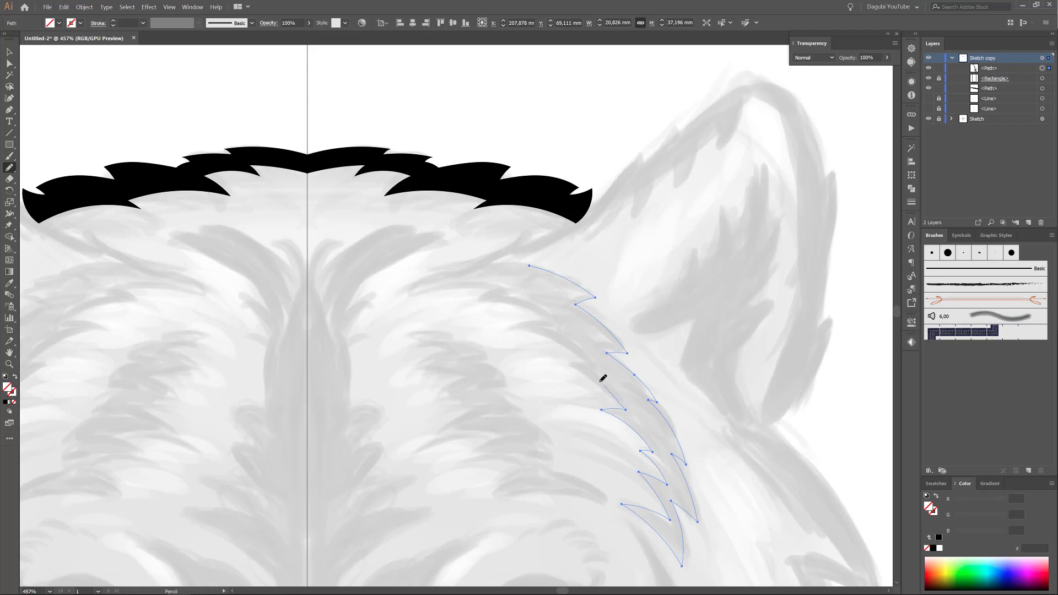
# - Trace the jagged fur outline up around the ear and across the head top
pyautogui.moveTo(549, 316)
pyautogui.mouseDown()
pyautogui.moveTo(410, 292)
pyautogui.moveTo(503, 244)
pyautogui.mouseUp()
pyautogui.moveTo(572, 220)
pyautogui.mouseDown()
pyautogui.moveTo(643, 149)
pyautogui.moveTo(492, 173)
pyautogui.moveTo(541, 138)
pyautogui.mouseUp()
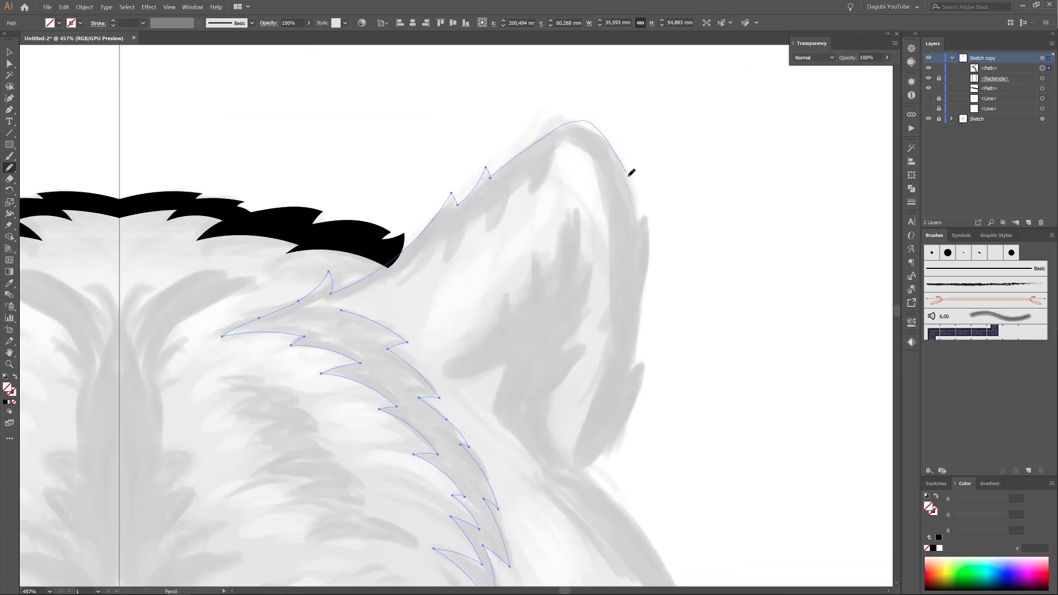
pyautogui.moveTo(631, 173)
pyautogui.mouseDown()
pyautogui.moveTo(643, 220)
pyautogui.moveTo(595, 121)
pyautogui.moveTo(597, 262)
pyautogui.moveTo(526, 378)
pyautogui.mouseUp()
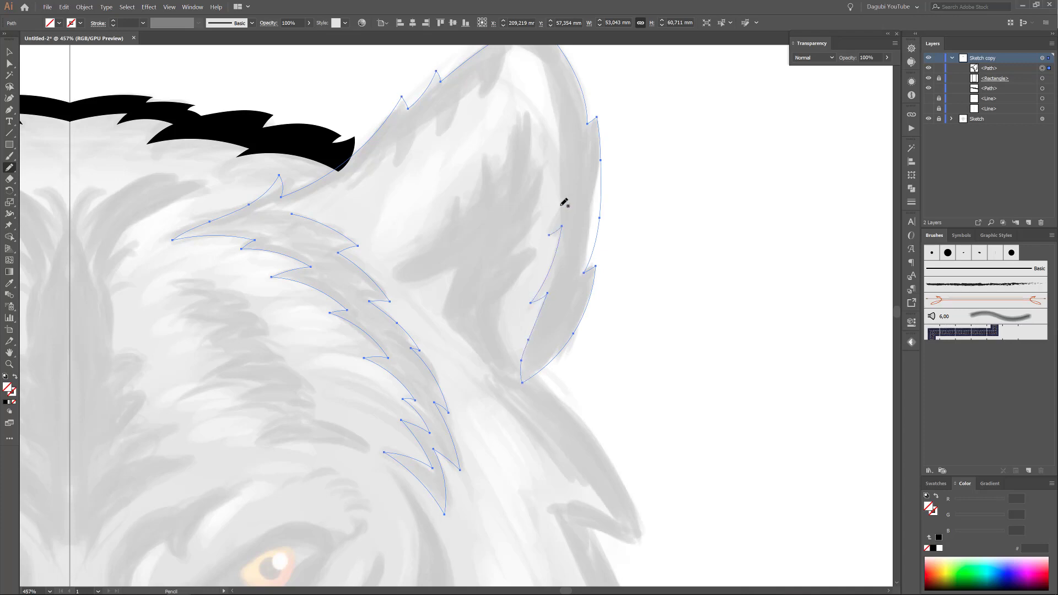
pyautogui.moveTo(564, 201)
pyautogui.mouseDown()
pyautogui.moveTo(548, 288)
pyautogui.moveTo(511, 128)
pyautogui.mouseUp()
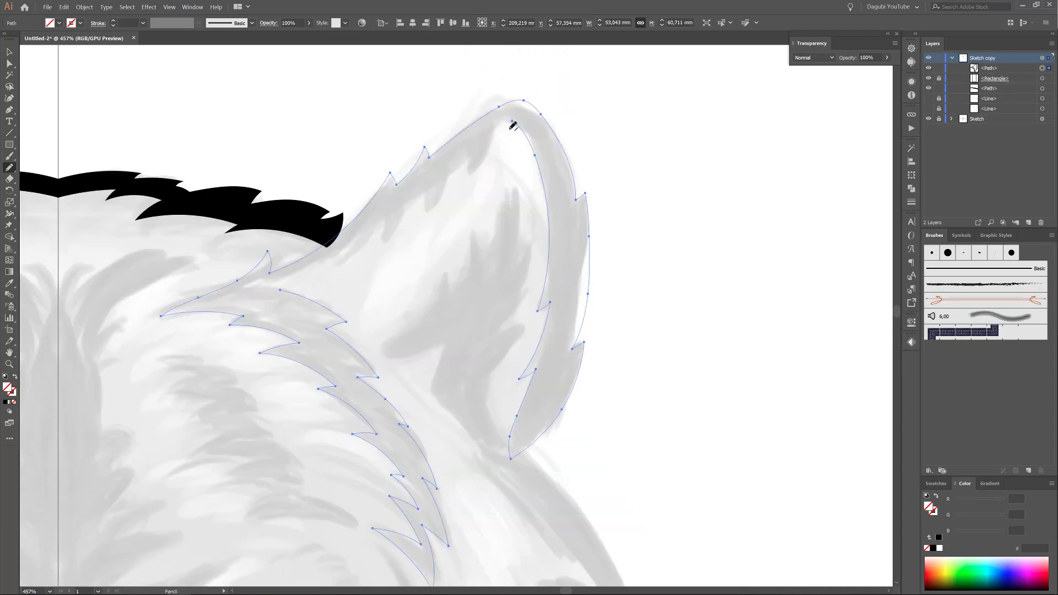
pyautogui.moveTo(425, 177)
pyautogui.mouseDown()
pyautogui.moveTo(405, 217)
pyautogui.moveTo(625, 224)
pyautogui.mouseUp()
pyautogui.moveTo(542, 283); pyautogui.dragTo(568, 253)
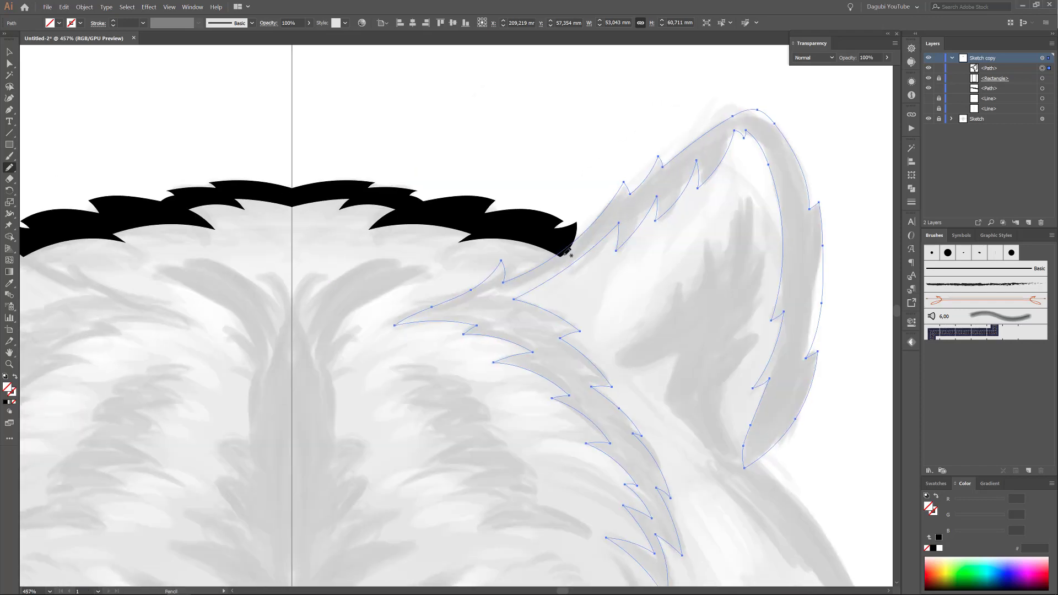
pyautogui.hotkey('ctrl', 'shift', 'a')
pyautogui.hotkey('ctrl', '0')
# - Draw the jagged central forehead stripe and refine its top anchors
pyautogui.moveTo(477, 199); pyautogui.dragTo(581, 256)
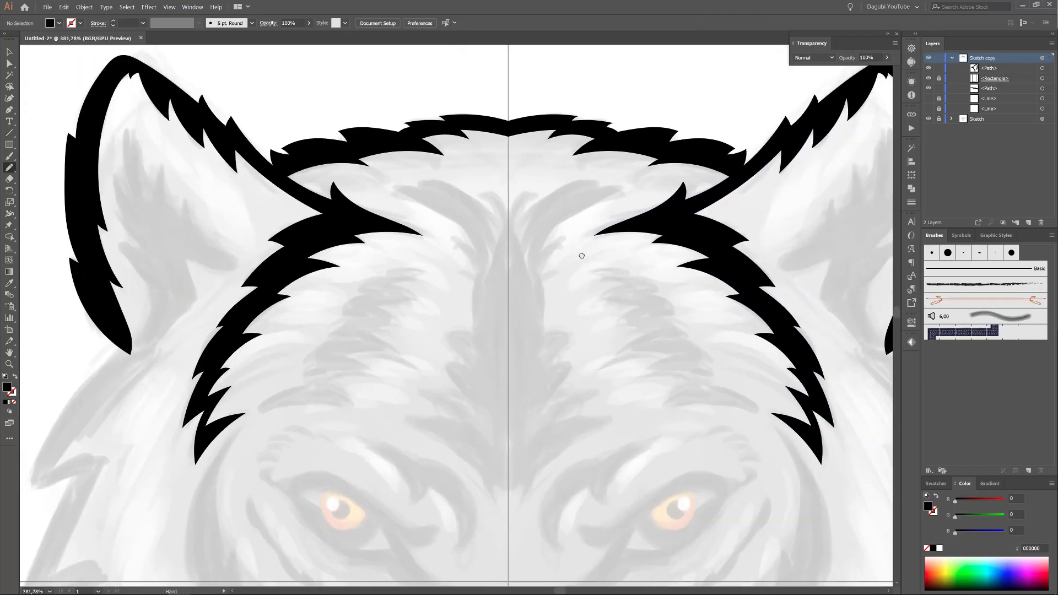
pyautogui.moveTo(505, 214)
pyautogui.mouseDown()
pyautogui.moveTo(538, 191)
pyautogui.moveTo(622, 190)
pyautogui.moveTo(538, 253)
pyautogui.moveTo(543, 311)
pyautogui.mouseUp()
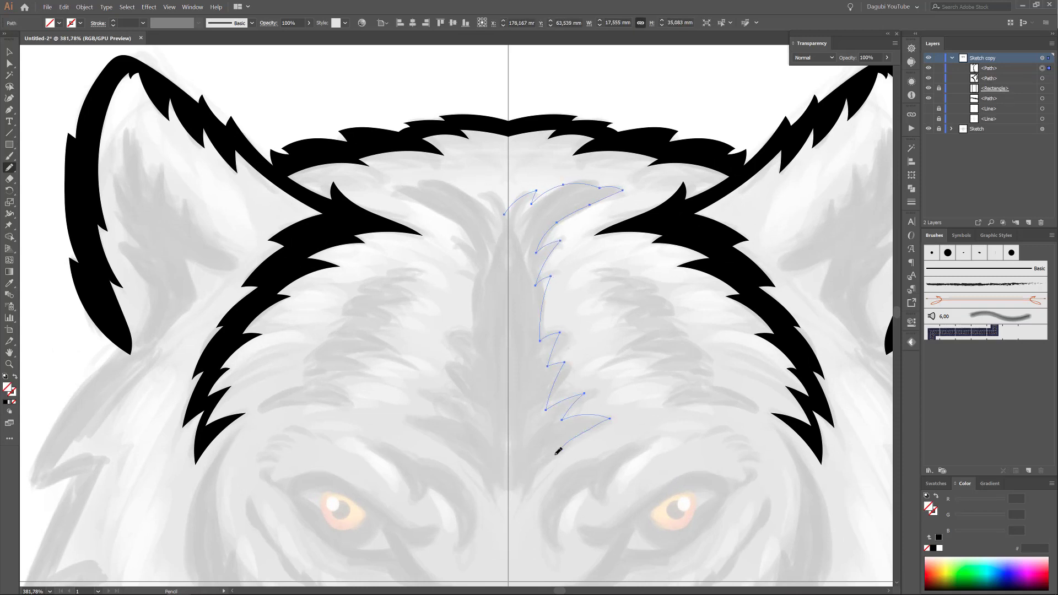
pyautogui.moveTo(558, 451); pyautogui.dragTo(524, 481)
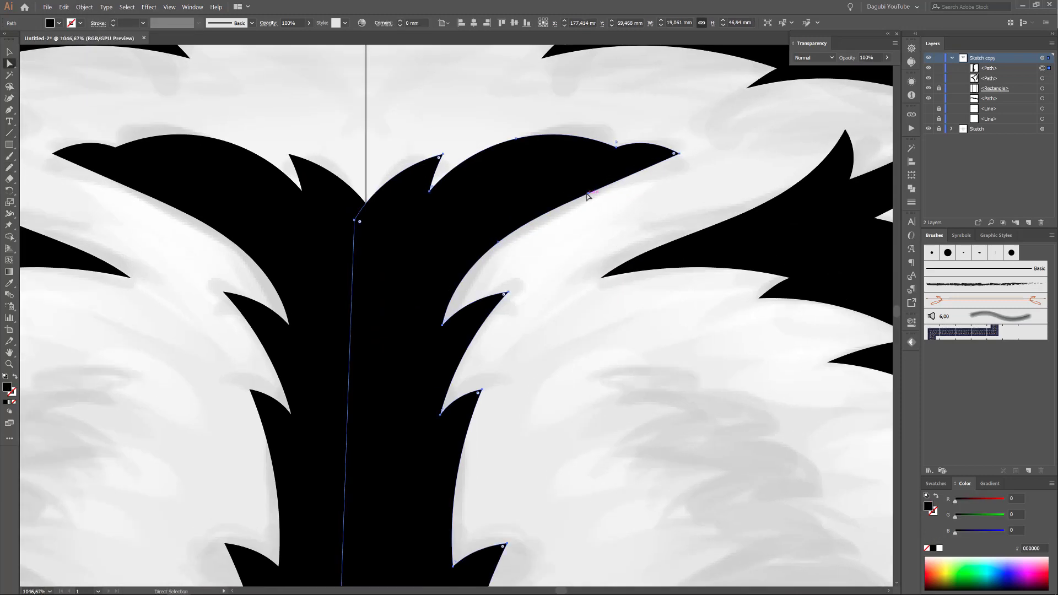
pyautogui.click(588, 192)
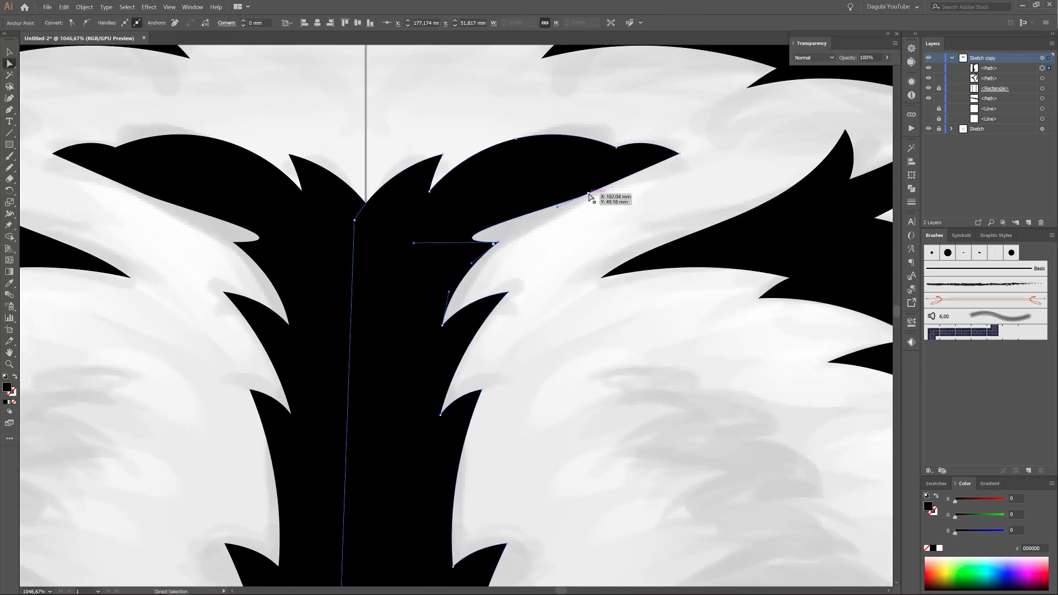
pyautogui.scroll(5, 590, 198)
pyautogui.scroll(-5, 418, 262)
pyautogui.scroll(3, 567, 307)
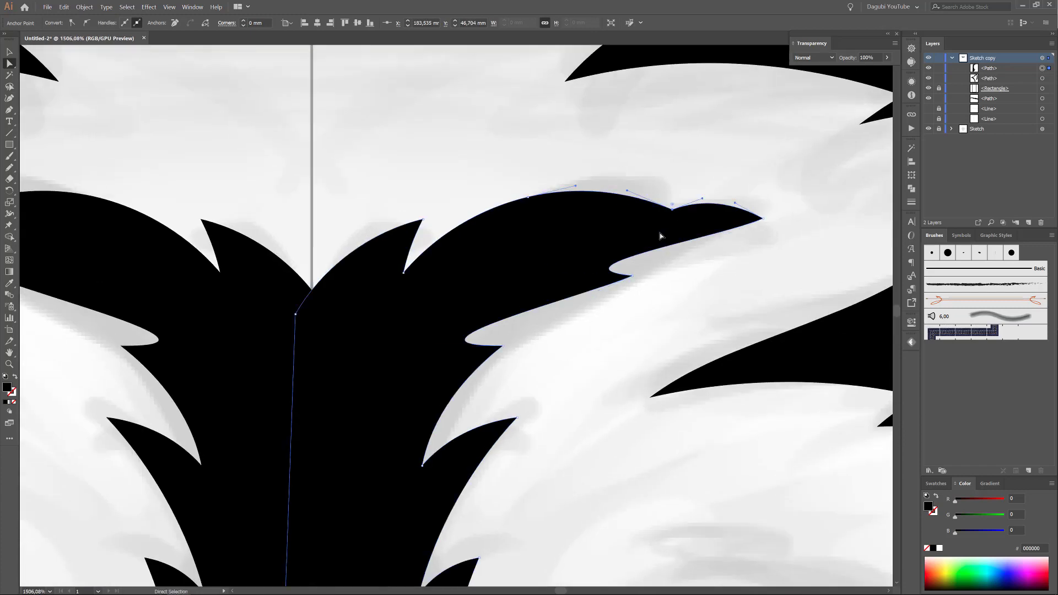
pyautogui.click(526, 197)
pyautogui.scroll(-5, 523, 202)
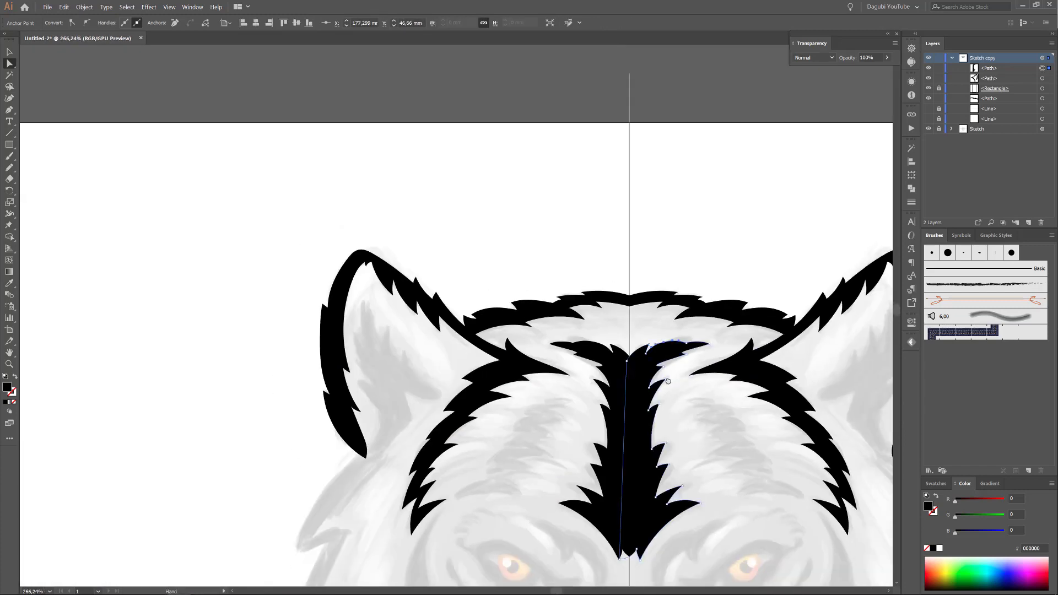
pyautogui.scroll(3, 607, 358)
pyautogui.hotkey('ctrl', 'shift', 'a')
# - Pencil a notched side forehead stripe and the inner fur shape inside the right ear
pyautogui.press('n')
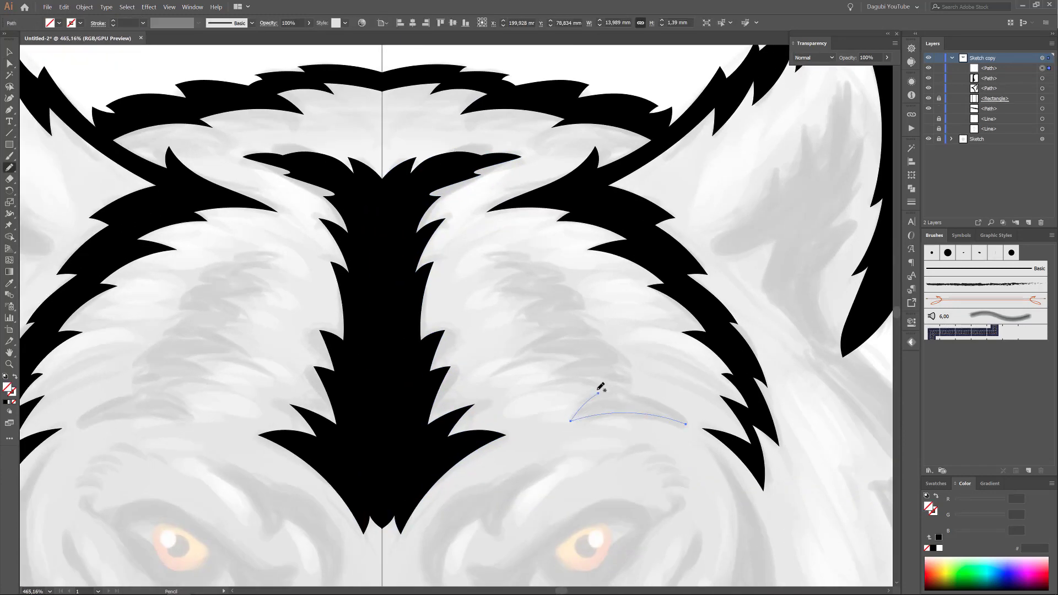
pyautogui.moveTo(637, 410)
pyautogui.mouseDown()
pyautogui.moveTo(533, 384)
pyautogui.moveTo(496, 290)
pyautogui.mouseUp()
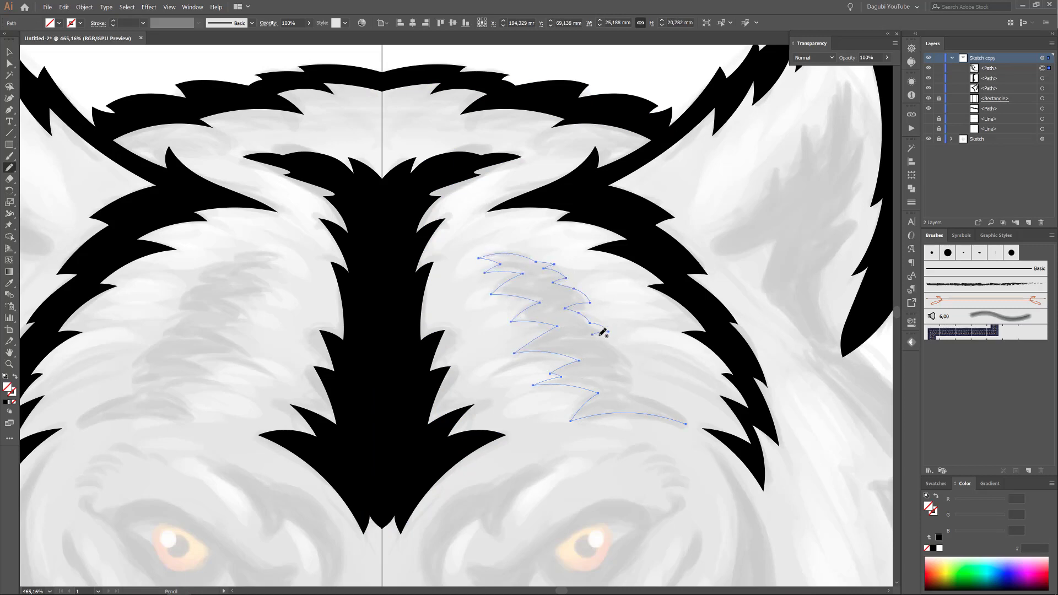
pyautogui.moveTo(601, 334); pyautogui.dragTo(629, 362)
pyautogui.scroll(-5, 870, 524)
pyautogui.scroll(5, 550, 278)
pyautogui.moveTo(500, 288)
pyautogui.mouseDown()
pyautogui.moveTo(585, 188)
pyautogui.moveTo(619, 207)
pyautogui.mouseUp()
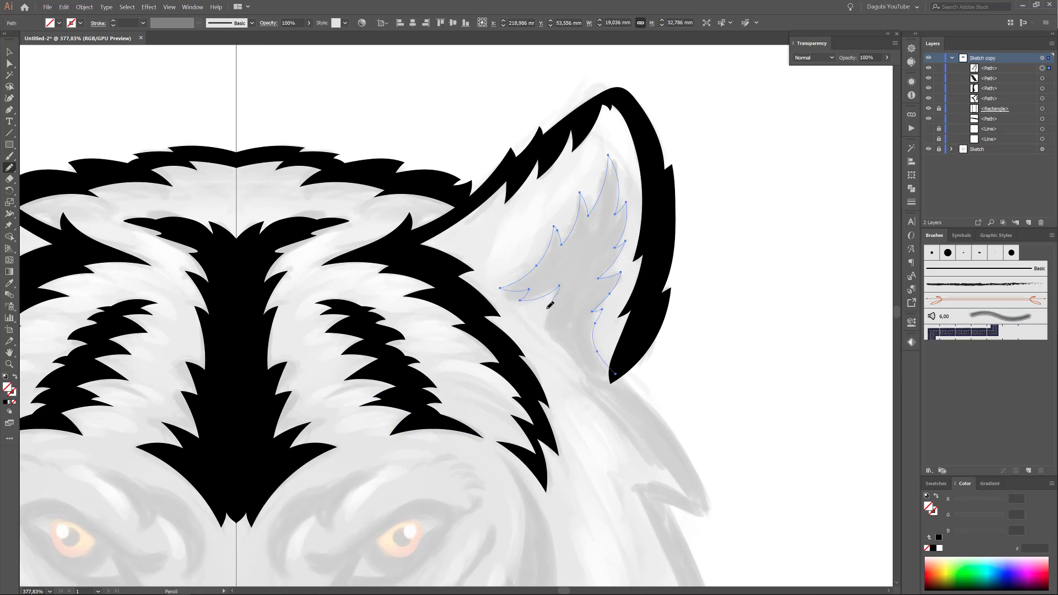
pyautogui.moveTo(589, 365); pyautogui.dragTo(616, 374)
# - Pencil the spiky mane outline from below the right ear to the chin, undoing the last stretch
pyautogui.scroll(-3, 814, 349)
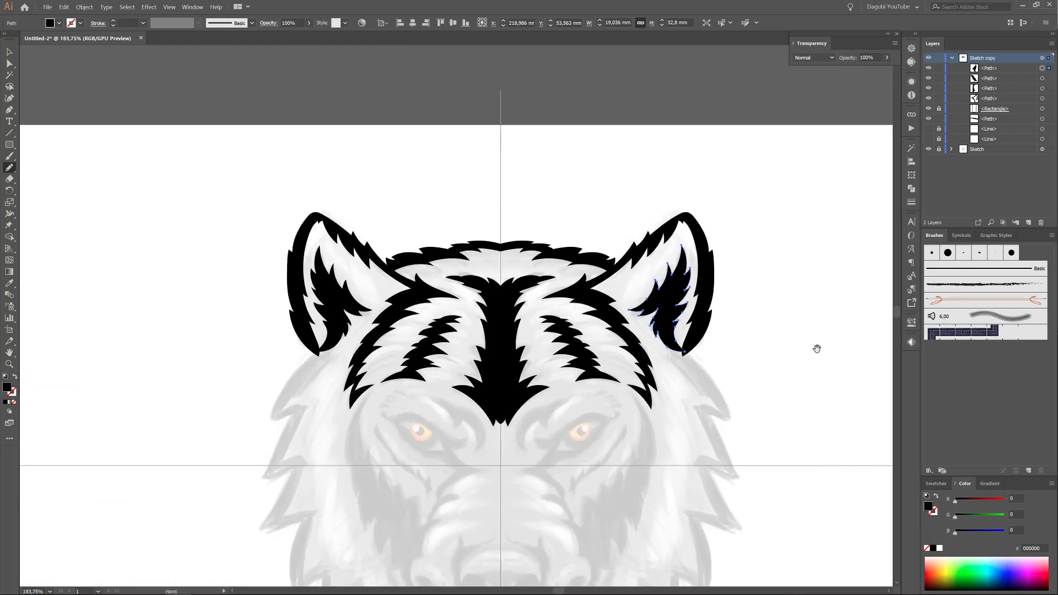
pyautogui.moveTo(814, 349); pyautogui.dragTo(684, 229)
pyautogui.scroll(2, 643, 219)
pyautogui.scroll(1, 643, 220)
pyautogui.moveTo(528, 187)
pyautogui.mouseDown()
pyautogui.moveTo(609, 384)
pyautogui.moveTo(631, 266)
pyautogui.moveTo(573, 333)
pyautogui.moveTo(576, 456)
pyautogui.moveTo(538, 426)
pyautogui.mouseUp()
pyautogui.moveTo(545, 421)
pyautogui.mouseDown()
pyautogui.moveTo(673, 231)
pyautogui.moveTo(642, 307)
pyautogui.moveTo(603, 343)
pyautogui.moveTo(562, 349)
pyautogui.moveTo(527, 408)
pyautogui.moveTo(712, 274)
pyautogui.moveTo(630, 275)
pyautogui.moveTo(572, 324)
pyautogui.moveTo(562, 286)
pyautogui.mouseUp()
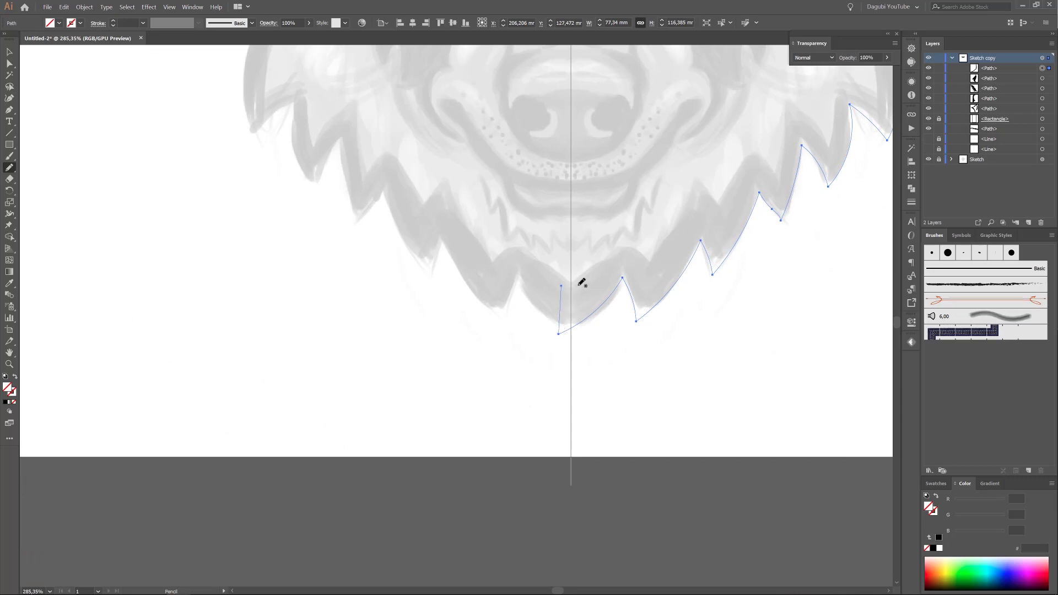
pyautogui.moveTo(632, 241)
pyautogui.mouseDown()
pyautogui.moveTo(702, 173)
pyautogui.moveTo(770, 146)
pyautogui.moveTo(480, 446)
pyautogui.moveTo(508, 415)
pyautogui.mouseUp()
pyautogui.moveTo(528, 375); pyautogui.dragTo(549, 296)
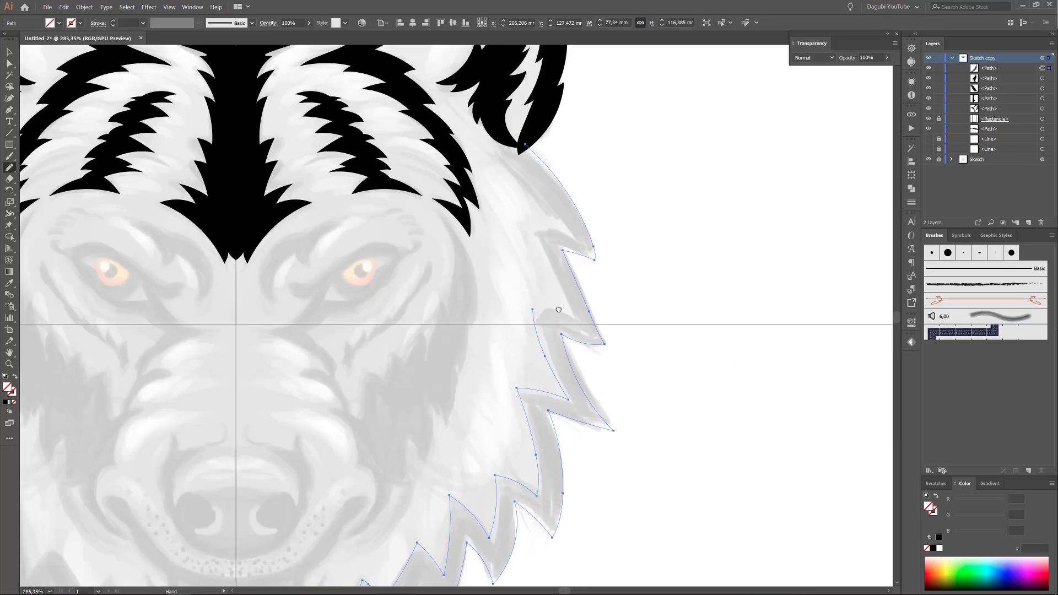
pyautogui.moveTo(569, 236)
pyautogui.mouseDown()
pyautogui.moveTo(520, 433)
pyautogui.moveTo(563, 331)
pyautogui.moveTo(542, 311)
pyautogui.mouseUp()
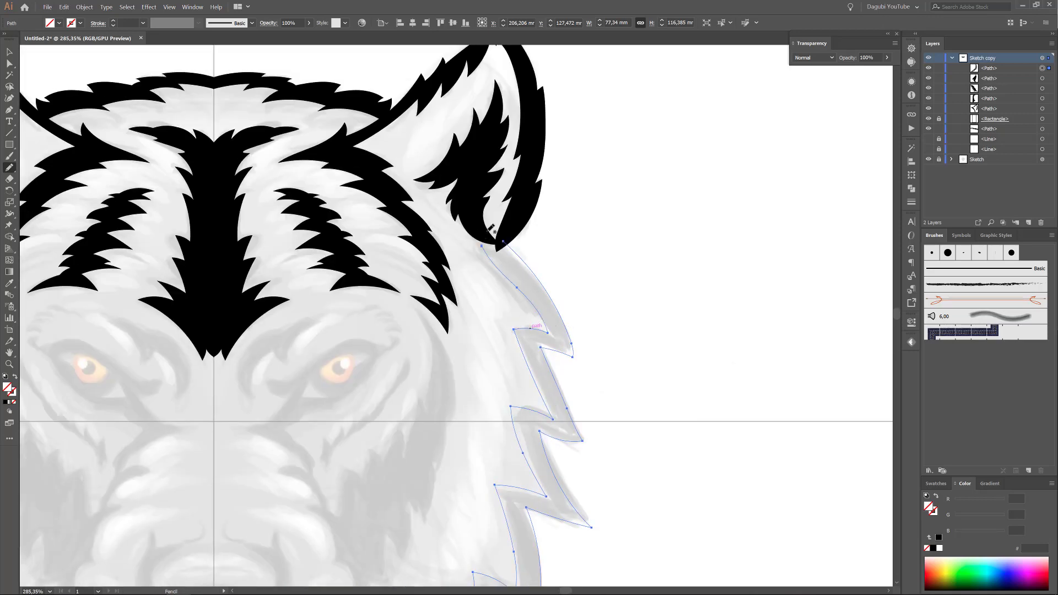
pyautogui.hotkey('ctrl', 'z')
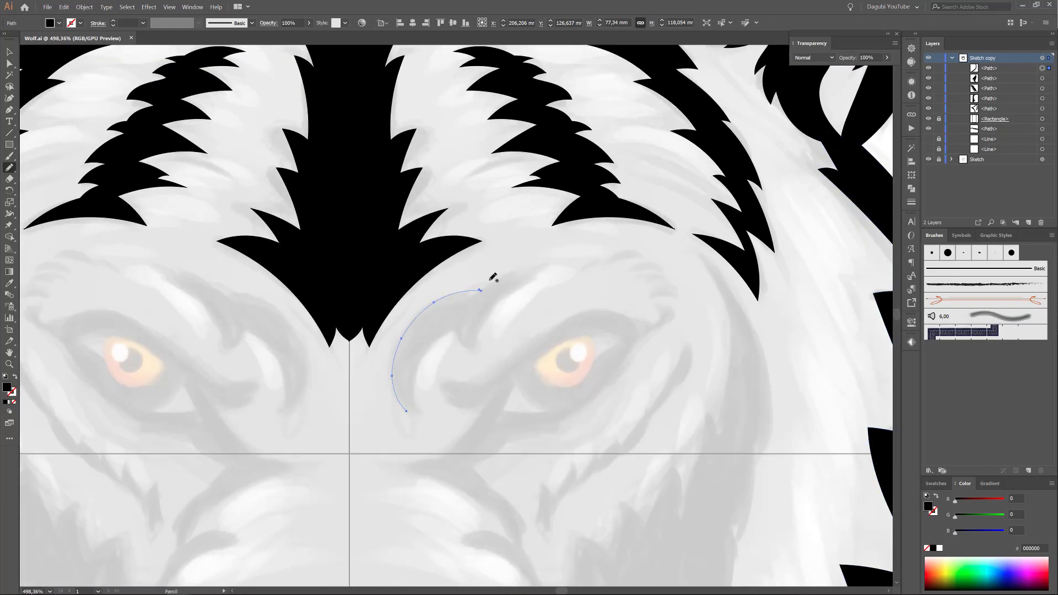
# - Draw the curved brow shape above the right eye
pyautogui.moveTo(409, 409)
pyautogui.mouseDown()
pyautogui.moveTo(546, 268)
pyautogui.moveTo(457, 330)
pyautogui.mouseUp()
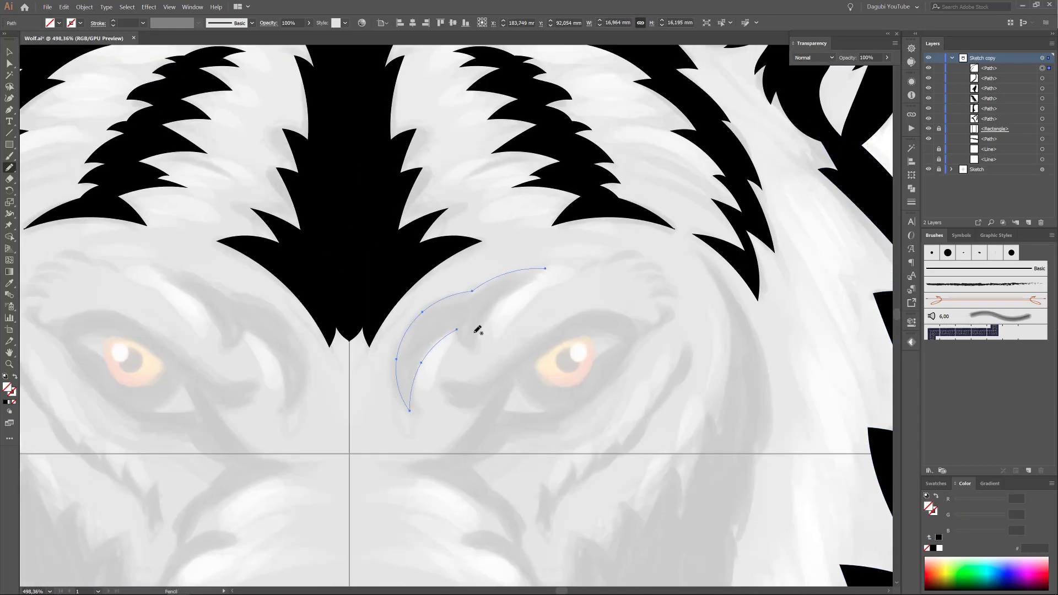
pyautogui.scroll(3, 515, 280)
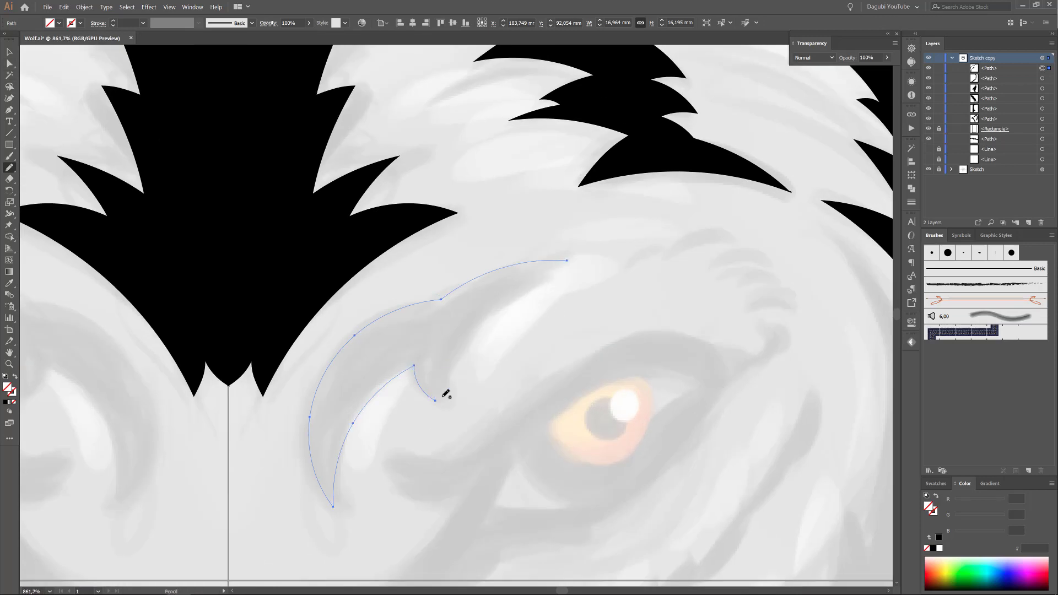
pyautogui.moveTo(438, 388); pyautogui.dragTo(538, 277)
pyautogui.scroll(-3, 639, 301)
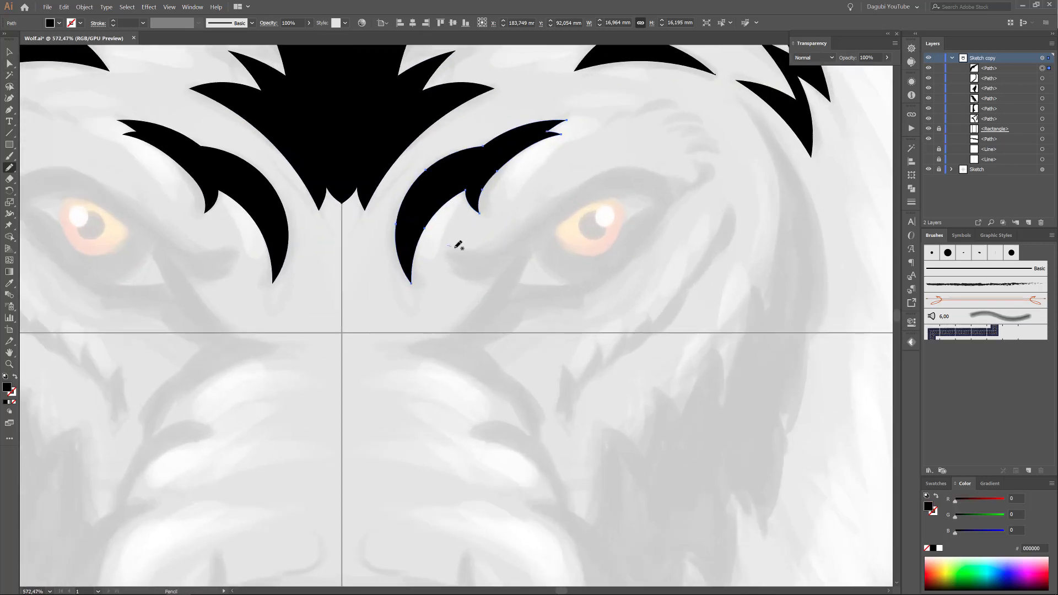
# - Start the cheek shape around the right eye, redrawing its lower end and trimming a stray hook
pyautogui.moveTo(446, 247)
pyautogui.mouseDown()
pyautogui.moveTo(694, 160)
pyautogui.moveTo(671, 207)
pyautogui.moveTo(587, 296)
pyautogui.mouseUp()
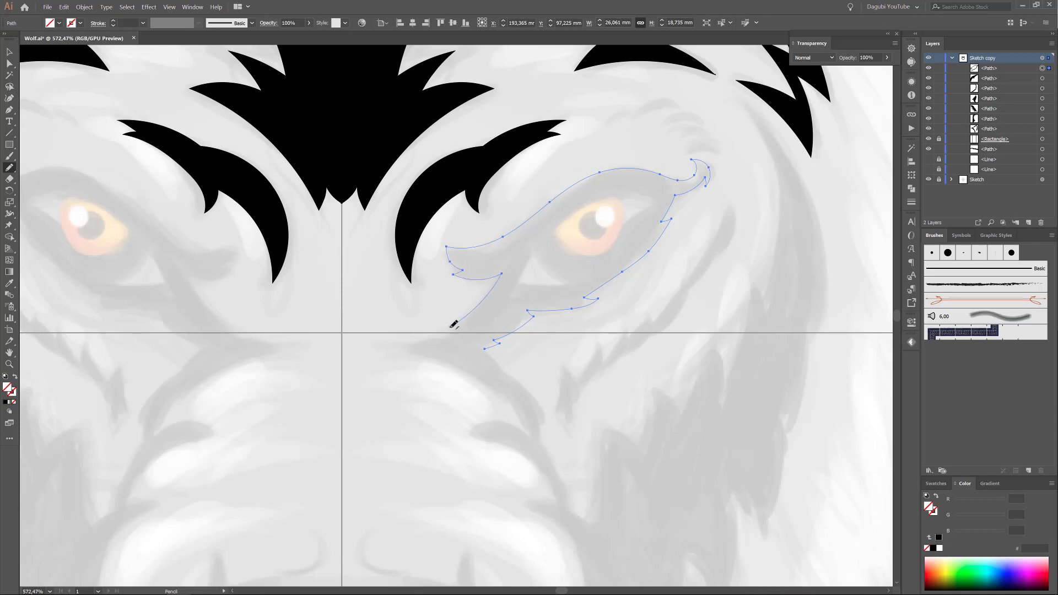
pyautogui.scroll(5, 471, 378)
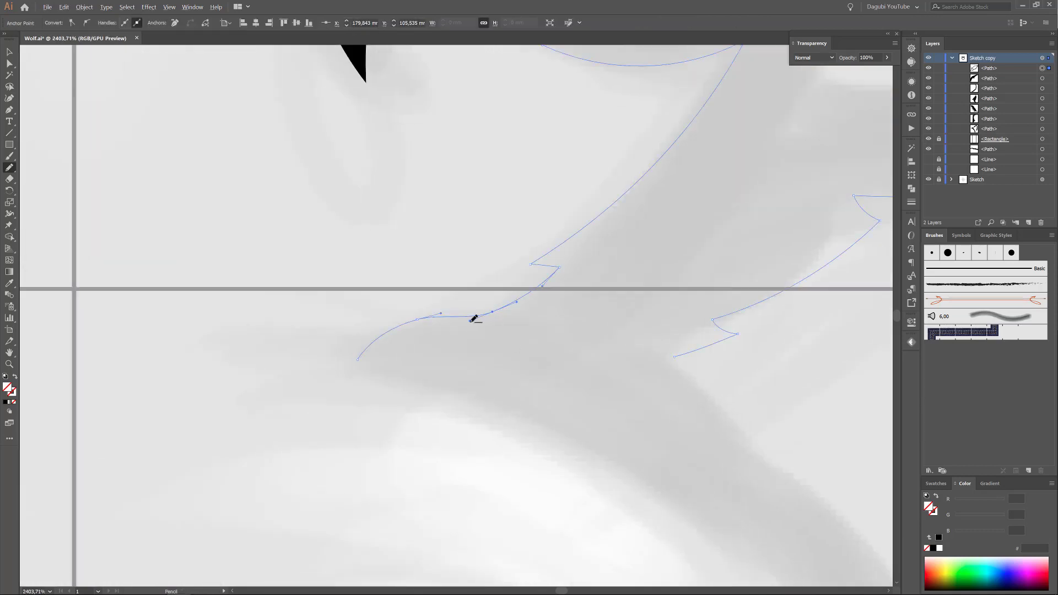
pyautogui.moveTo(473, 314); pyautogui.dragTo(533, 340)
pyautogui.scroll(-6, 468, 309)
pyautogui.scroll(-5, 511, 345)
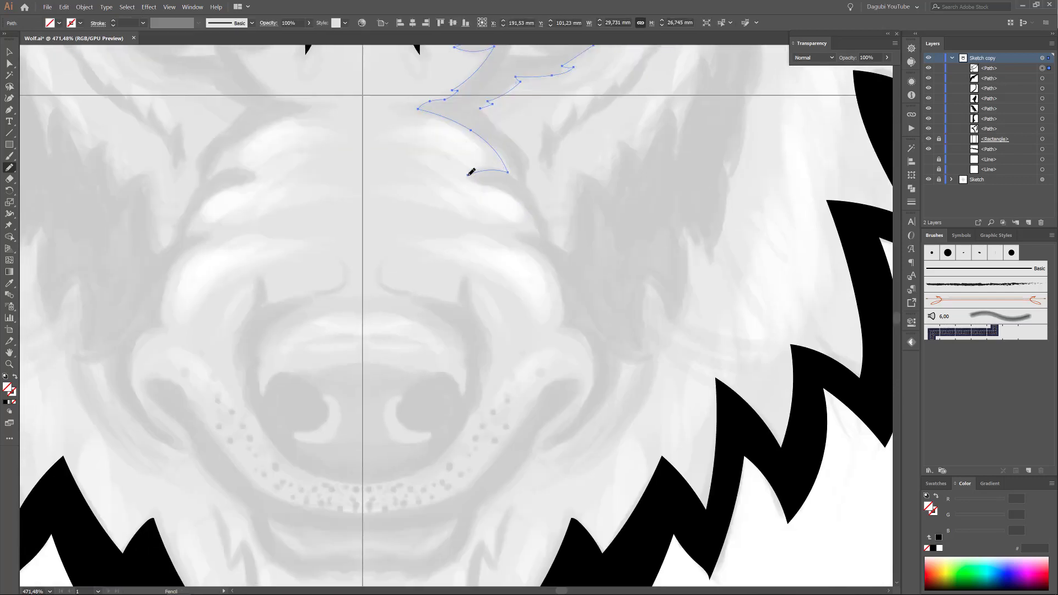
pyautogui.moveTo(473, 171); pyautogui.dragTo(541, 234)
pyautogui.moveTo(547, 445); pyautogui.dragTo(622, 364)
pyautogui.moveTo(664, 286); pyautogui.dragTo(653, 353)
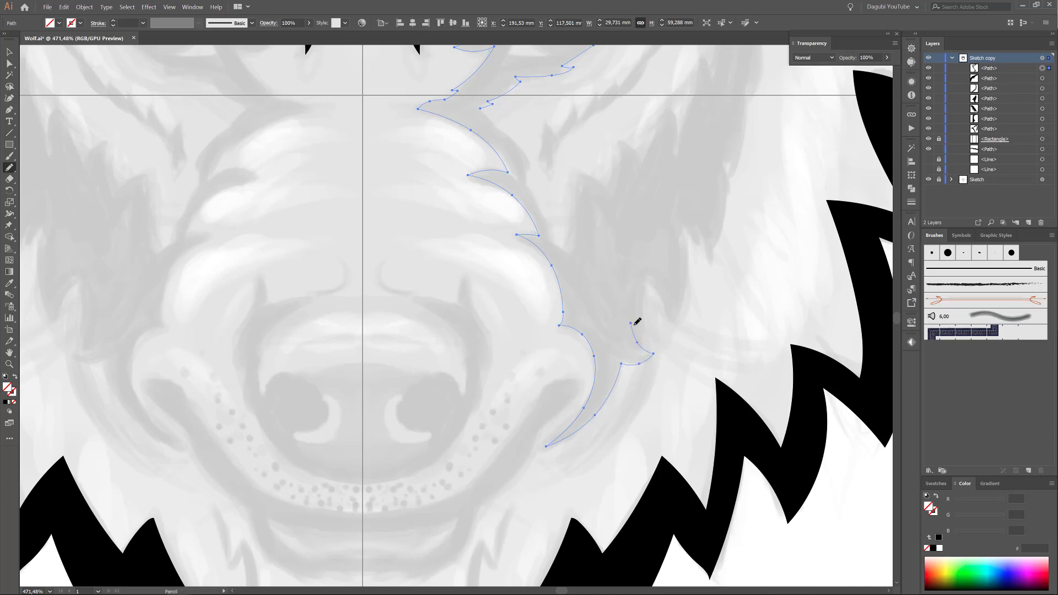
# - Add zigzag fur edges along the cheek shape up toward the brow and close it
pyautogui.moveTo(658, 274); pyautogui.dragTo(688, 232)
pyautogui.scroll(4, 688, 231)
pyautogui.hscroll(5, 688, 231)
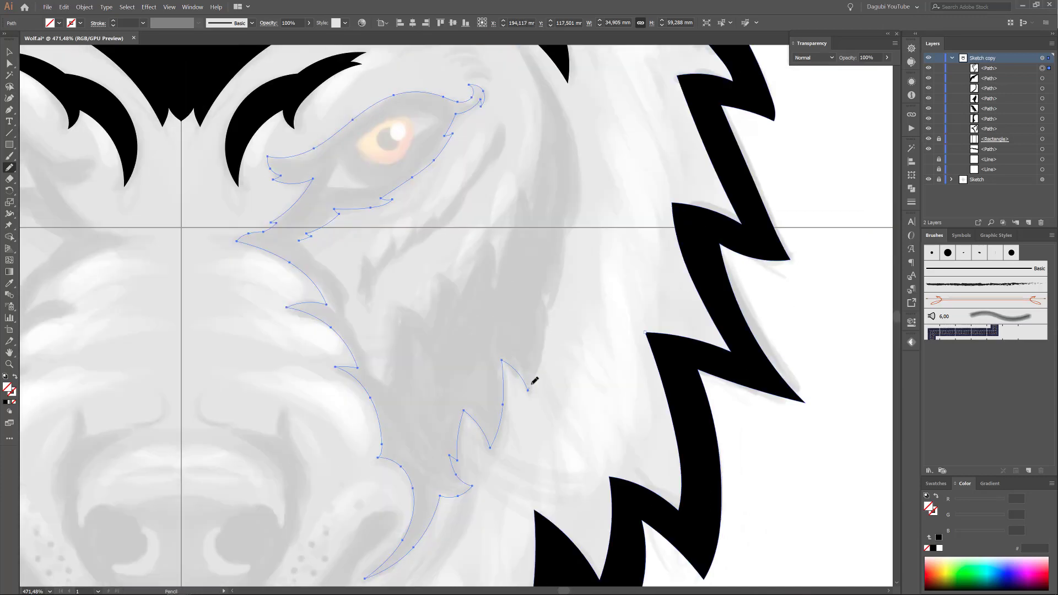
pyautogui.moveTo(504, 361); pyautogui.dragTo(567, 299)
pyautogui.scroll(5, 572, 221)
pyautogui.moveTo(568, 375)
pyautogui.mouseDown()
pyautogui.moveTo(520, 330)
pyautogui.moveTo(491, 427)
pyautogui.mouseUp()
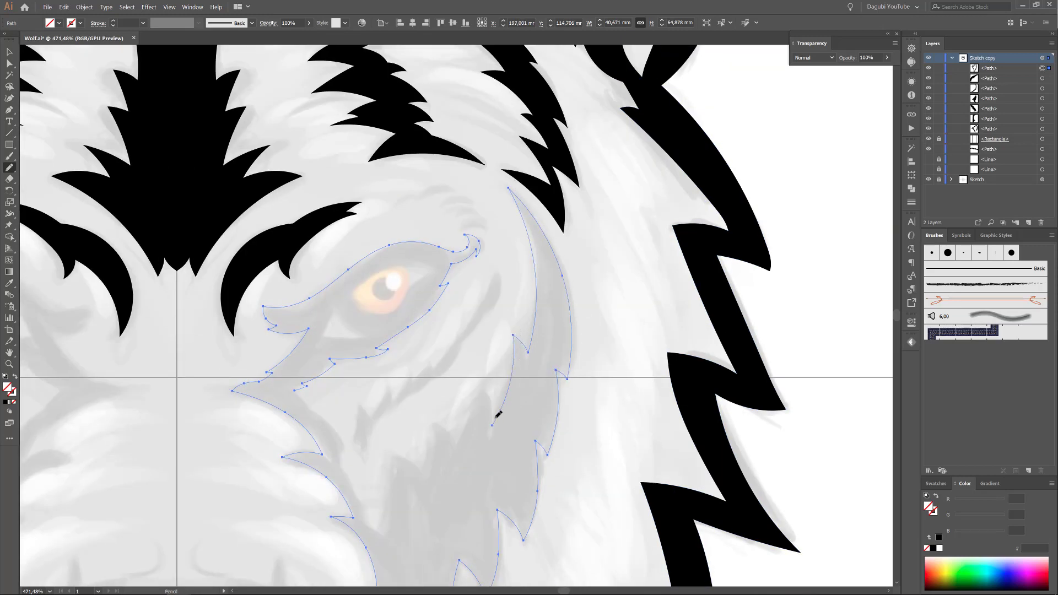
pyautogui.scroll(-5, 491, 426)
pyautogui.hscroll(-5, 491, 426)
pyautogui.moveTo(680, 229); pyautogui.dragTo(612, 287)
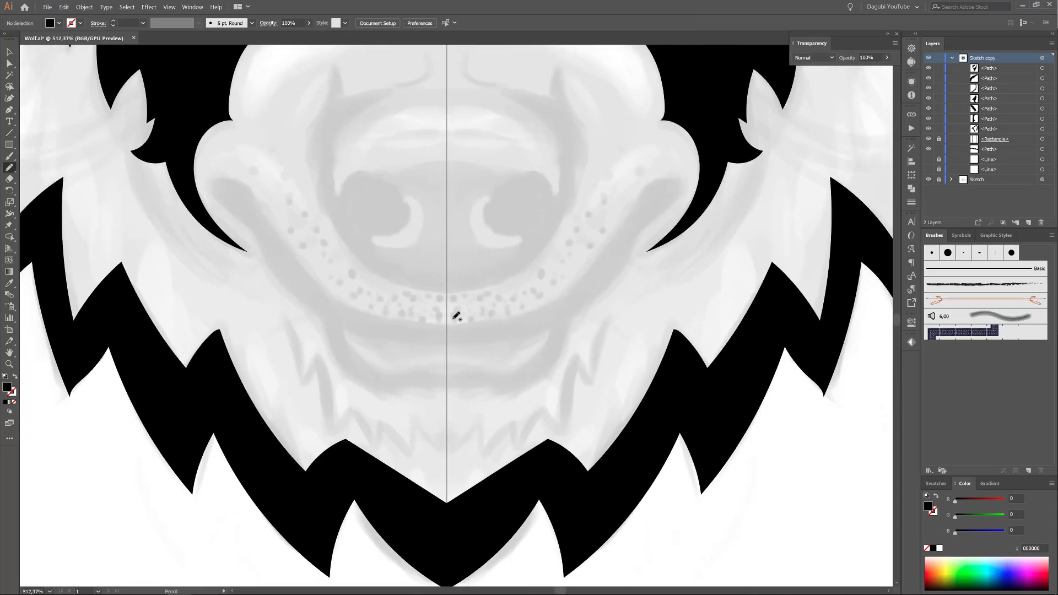
# - Draw the mouth and lower lip as closed black shapes
pyautogui.moveTo(439, 319)
pyautogui.mouseDown()
pyautogui.moveTo(549, 304)
pyautogui.moveTo(639, 187)
pyautogui.mouseUp()
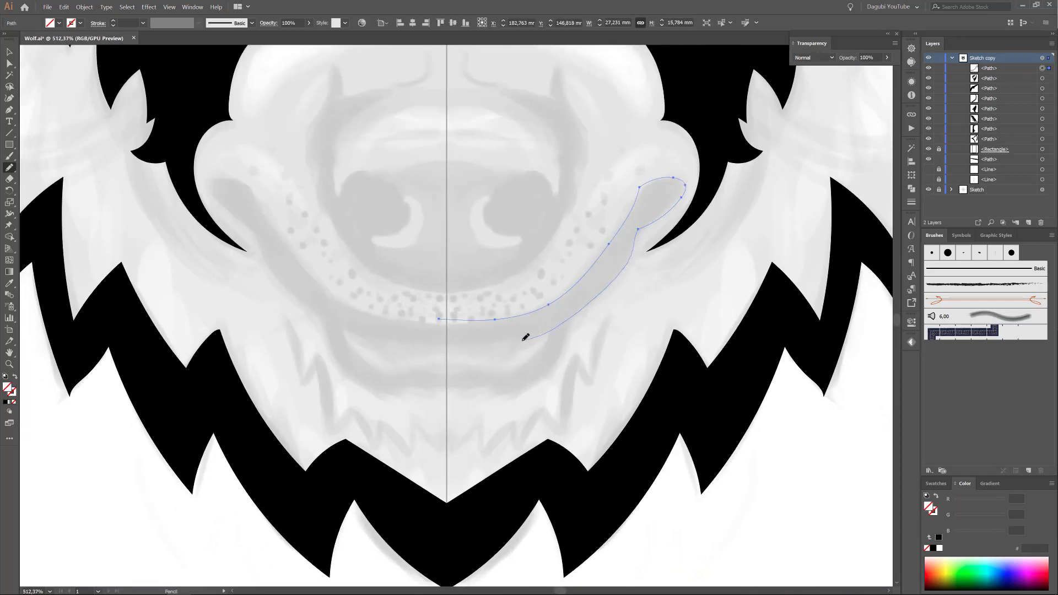
pyautogui.moveTo(641, 226)
pyautogui.mouseDown()
pyautogui.moveTo(441, 315)
pyautogui.moveTo(569, 265)
pyautogui.mouseUp()
pyautogui.moveTo(468, 303); pyautogui.dragTo(481, 318)
pyautogui.moveTo(594, 258); pyautogui.dragTo(569, 265)
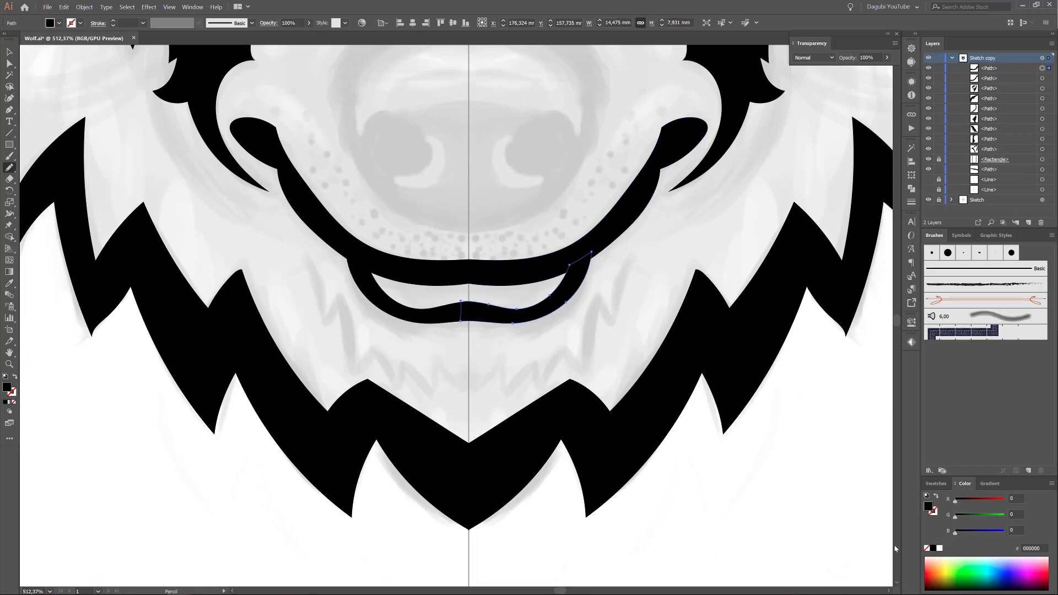
pyautogui.scroll(-5, 594, 258)
pyautogui.scroll(6, 515, 283)
# - Draw a thin fur slash beside the right eye and refine its pointed tip anchor
pyautogui.moveTo(512, 282)
pyautogui.mouseDown()
pyautogui.moveTo(530, 382)
pyautogui.moveTo(715, 126)
pyautogui.moveTo(688, 139)
pyautogui.moveTo(617, 231)
pyautogui.mouseUp()
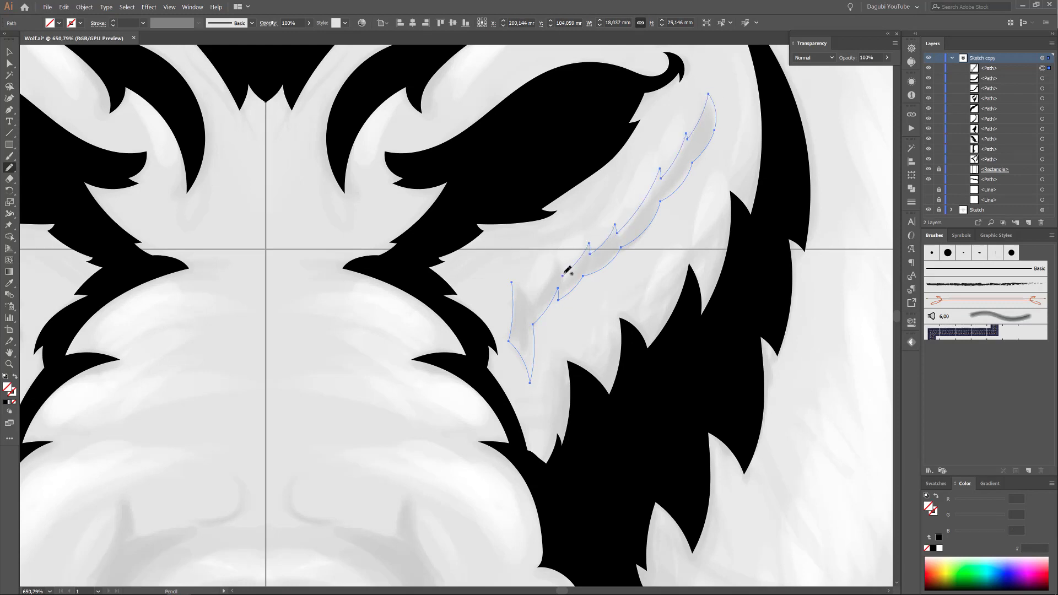
pyautogui.click(939, 537)
pyautogui.scroll(5, 588, 321)
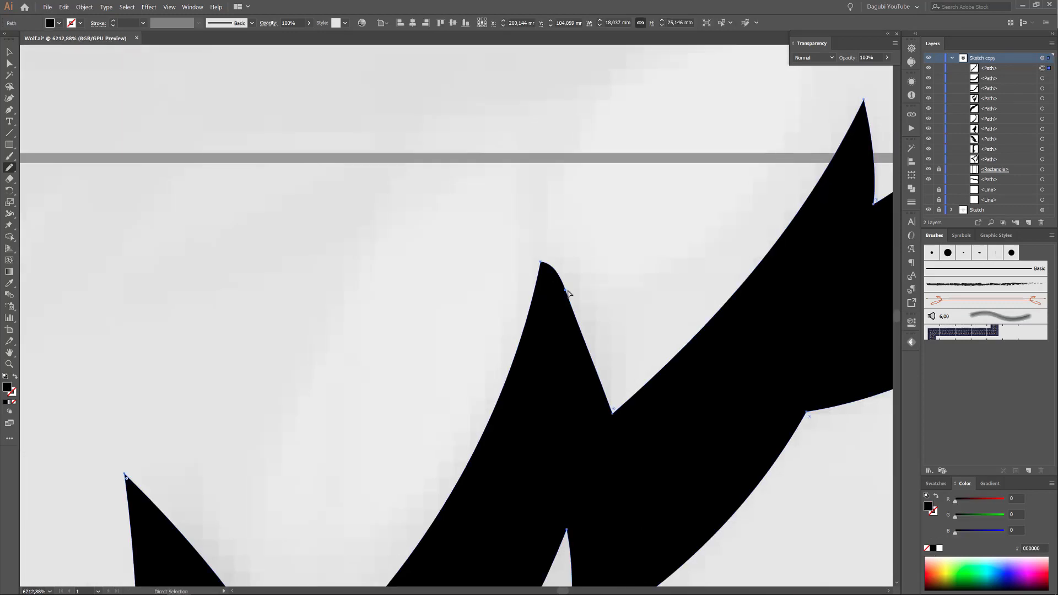
pyautogui.keyDown('ctrl'); pyautogui.click(557, 264); pyautogui.keyUp('ctrl')
pyautogui.scroll(-5, 605, 379)
pyautogui.scroll(-3, 605, 359)
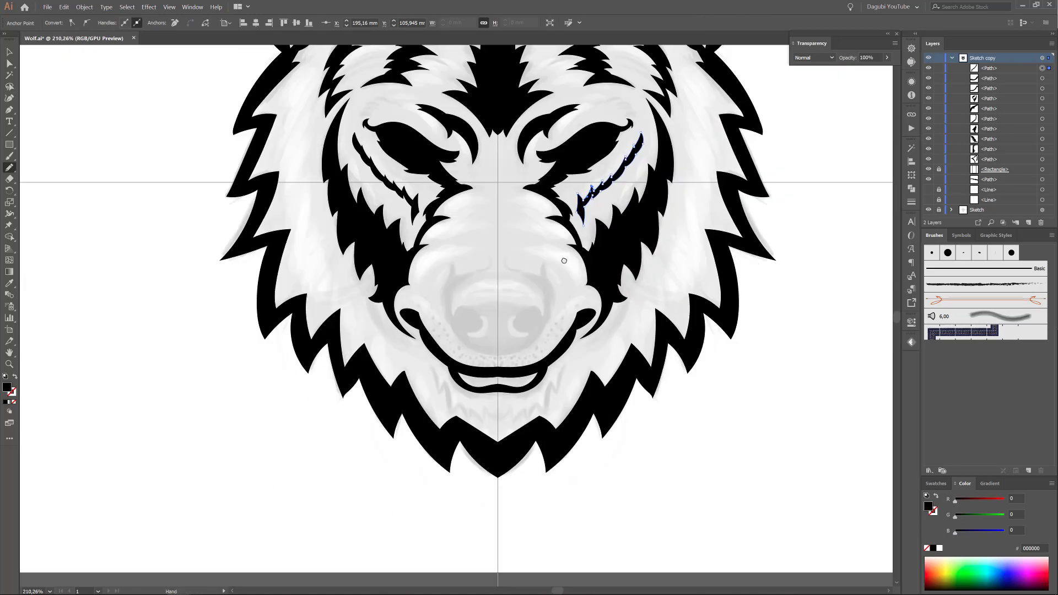
pyautogui.scroll(3, 676, 234)
# - Pencil-trace the jagged zigzag fur outline below the right side of the mouth
pyautogui.moveTo(723, 176)
pyautogui.mouseDown()
pyautogui.moveTo(694, 264)
pyautogui.moveTo(598, 352)
pyautogui.moveTo(483, 380)
pyautogui.moveTo(414, 431)
pyautogui.mouseUp()
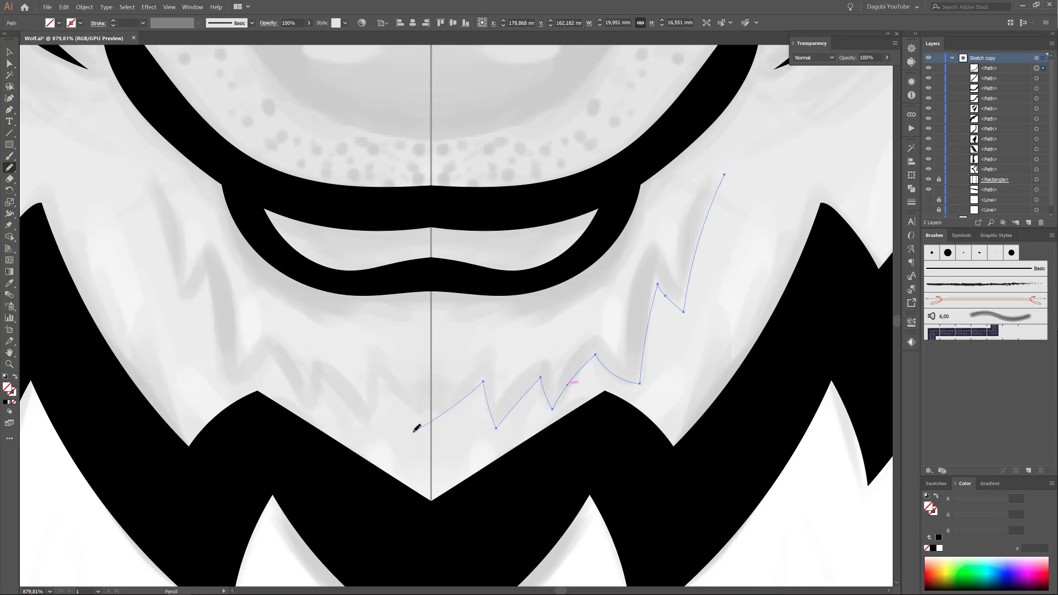
pyautogui.moveTo(491, 340)
pyautogui.mouseDown()
pyautogui.moveTo(556, 350)
pyautogui.moveTo(605, 326)
pyautogui.moveTo(626, 329)
pyautogui.moveTo(673, 267)
pyautogui.mouseUp()
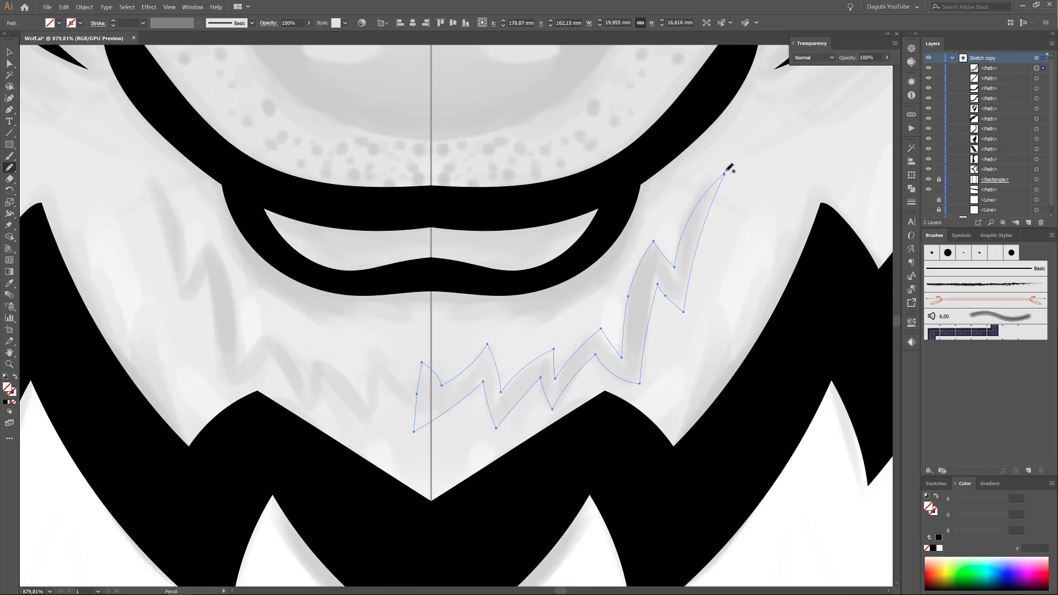
pyautogui.keyDown('alt'); pyautogui.scroll(5, 730, 168); pyautogui.keyUp('alt')
pyautogui.moveTo(614, 405); pyautogui.dragTo(711, 212)
pyautogui.keyDown('alt'); pyautogui.scroll(-4, 643, 402); pyautogui.keyUp('alt')
pyautogui.scroll(-2, 643, 401)
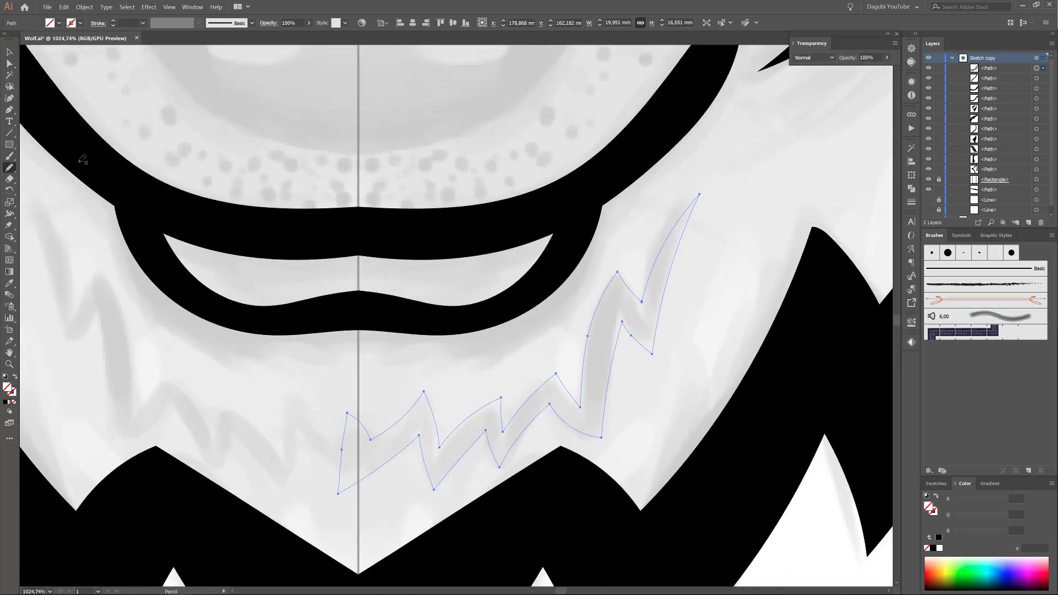
# - Lasso-select and refine the anchors along the lower zigzag fur outline
pyautogui.press('q')
pyautogui.moveTo(593, 401)
pyautogui.mouseDown()
pyautogui.moveTo(515, 435)
pyautogui.moveTo(378, 439)
pyautogui.moveTo(416, 404)
pyautogui.mouseUp()
pyautogui.keyDown('ctrl'); pyautogui.click(693, 261); pyautogui.keyUp('ctrl')
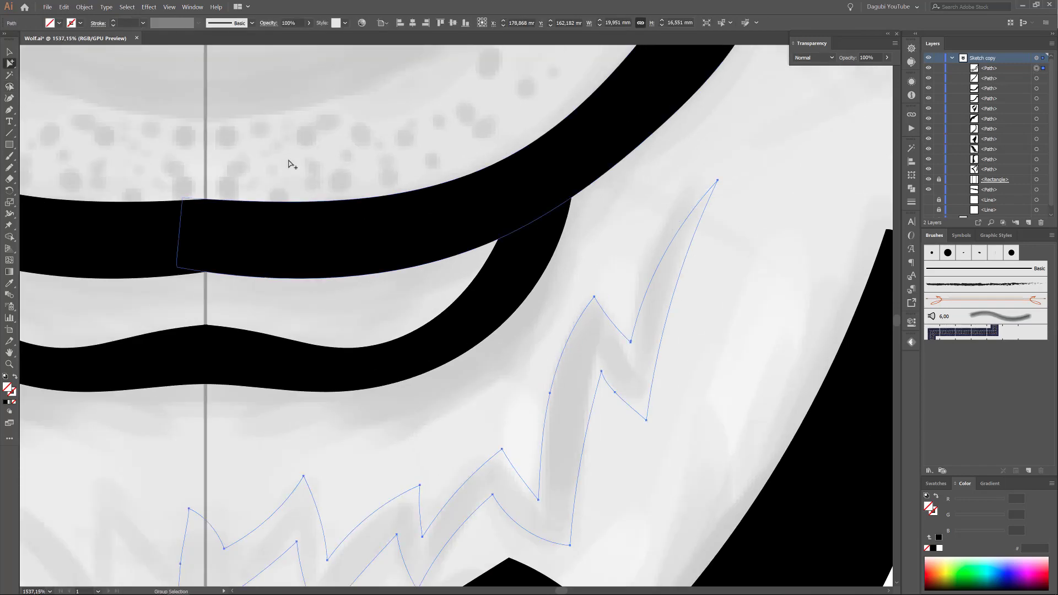
pyautogui.scroll(-5, 421, 532)
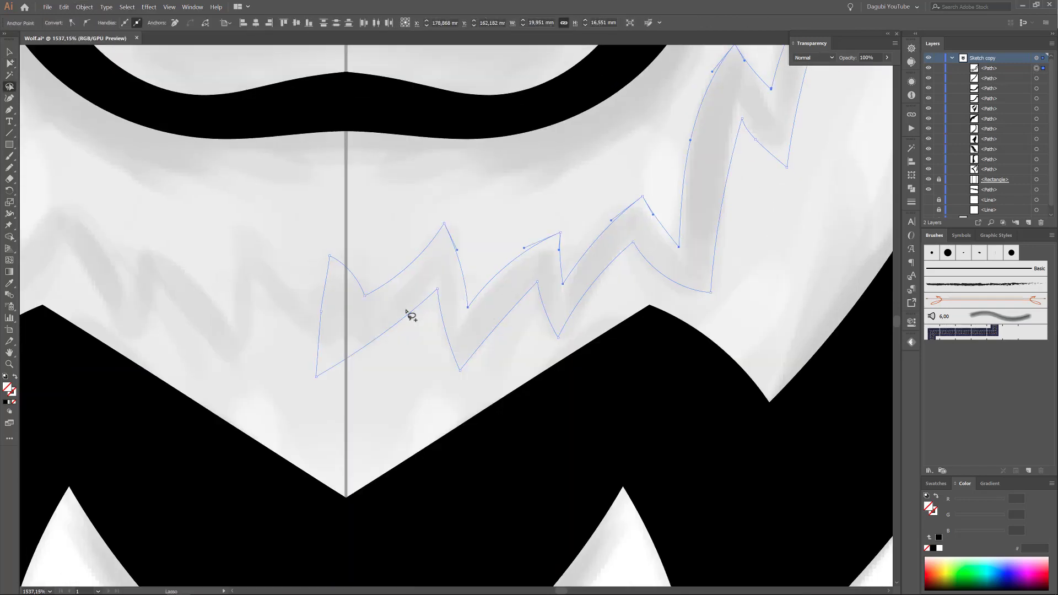
pyautogui.scroll(3, 407, 312)
pyautogui.hotkey('ctrl', '0')
pyautogui.hotkey('ctrl', 'shift', 'a')
# - Pencil-draw the curled nose outline from above the right nostril down to the bottom centre
pyautogui.scroll(5, 620, 260)
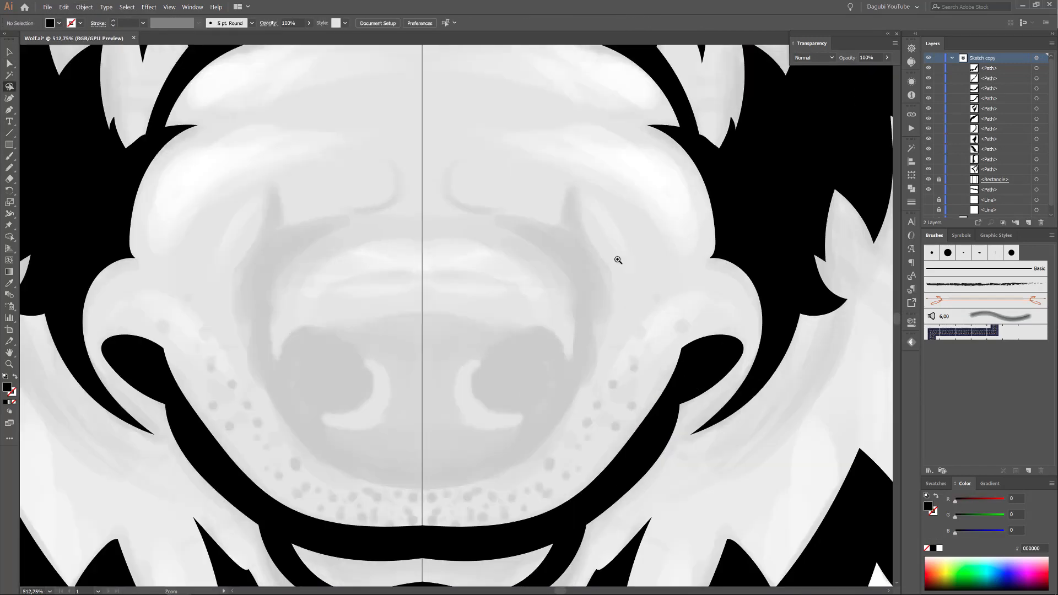
pyautogui.press('n')
pyautogui.moveTo(500, 121)
pyautogui.mouseDown()
pyautogui.moveTo(541, 167)
pyautogui.moveTo(611, 190)
pyautogui.moveTo(457, 463)
pyautogui.mouseUp()
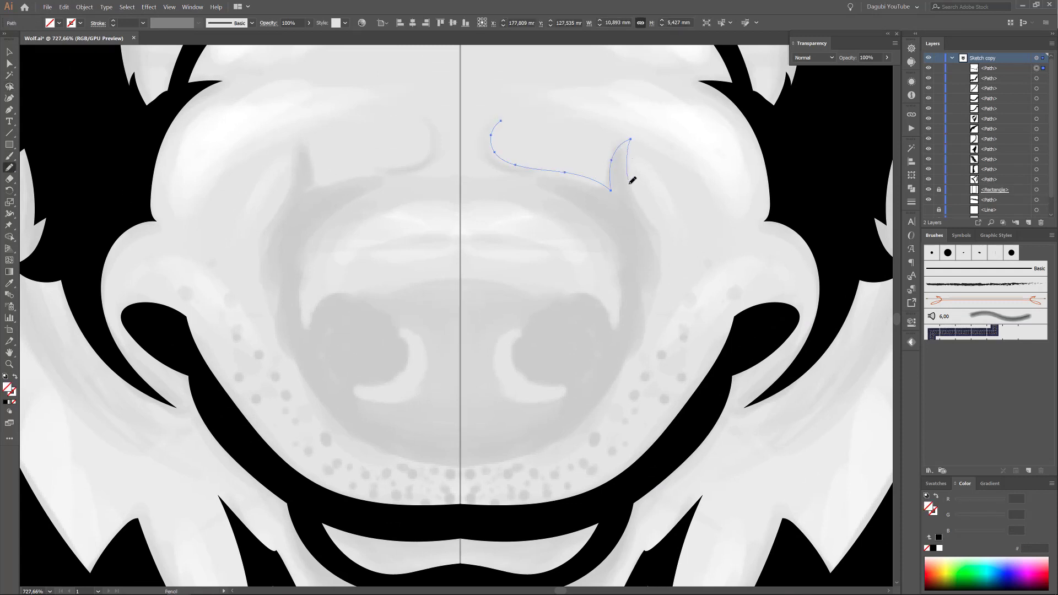
pyautogui.press('a')
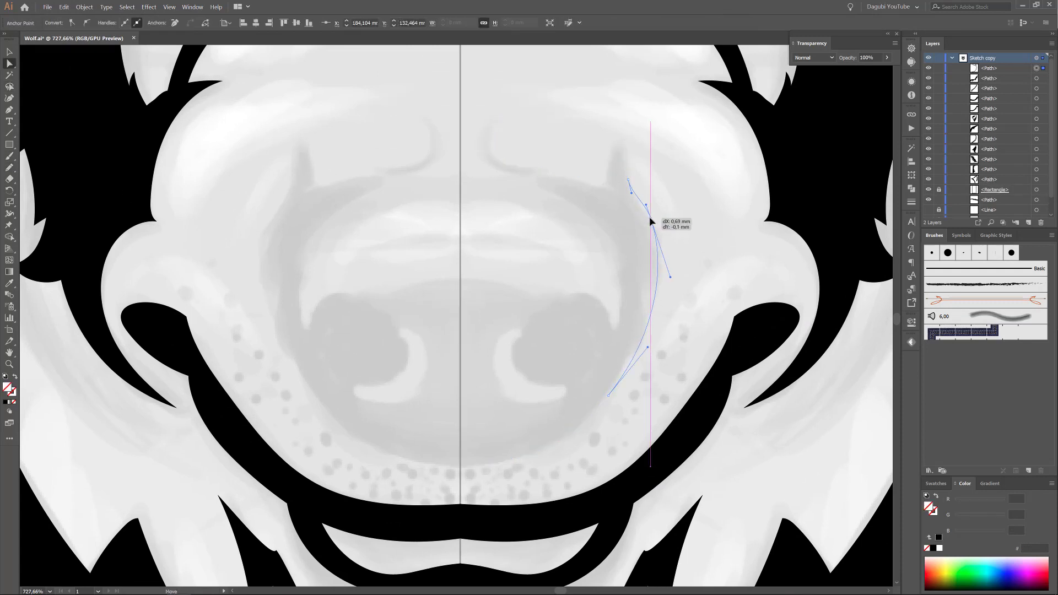
pyautogui.click(608, 396)
pyautogui.press('n')
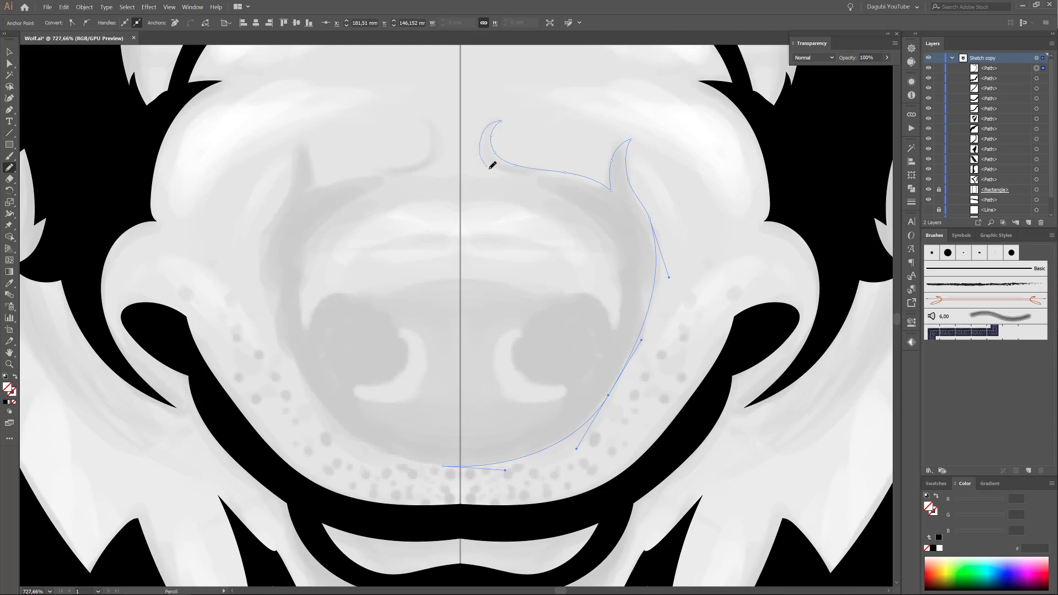
pyautogui.moveTo(490, 167); pyautogui.dragTo(623, 242)
pyautogui.moveTo(564, 401); pyautogui.dragTo(439, 444)
# - Fill the nose shape black and hide the path covering the eye sketch in Layers
pyautogui.click(939, 537)
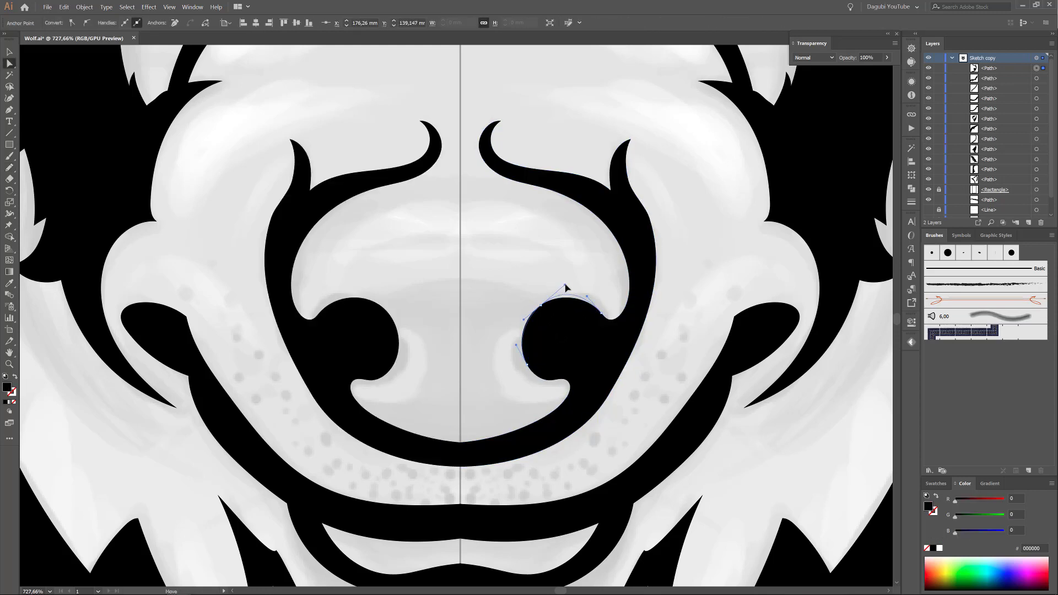
pyautogui.scroll(2, 512, 423)
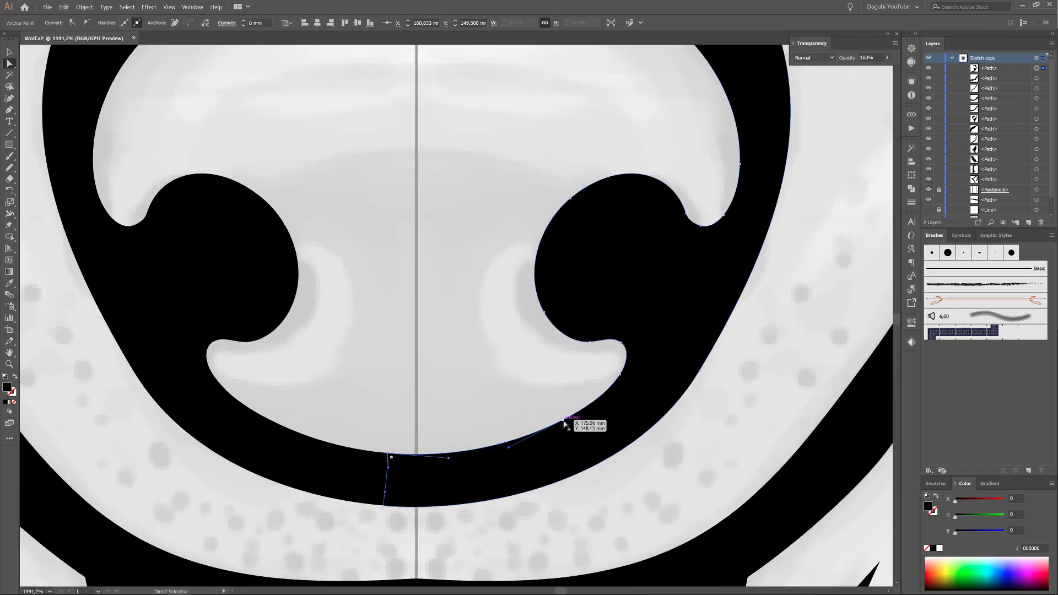
pyautogui.scroll(-6, 568, 426)
pyautogui.click(759, 206)
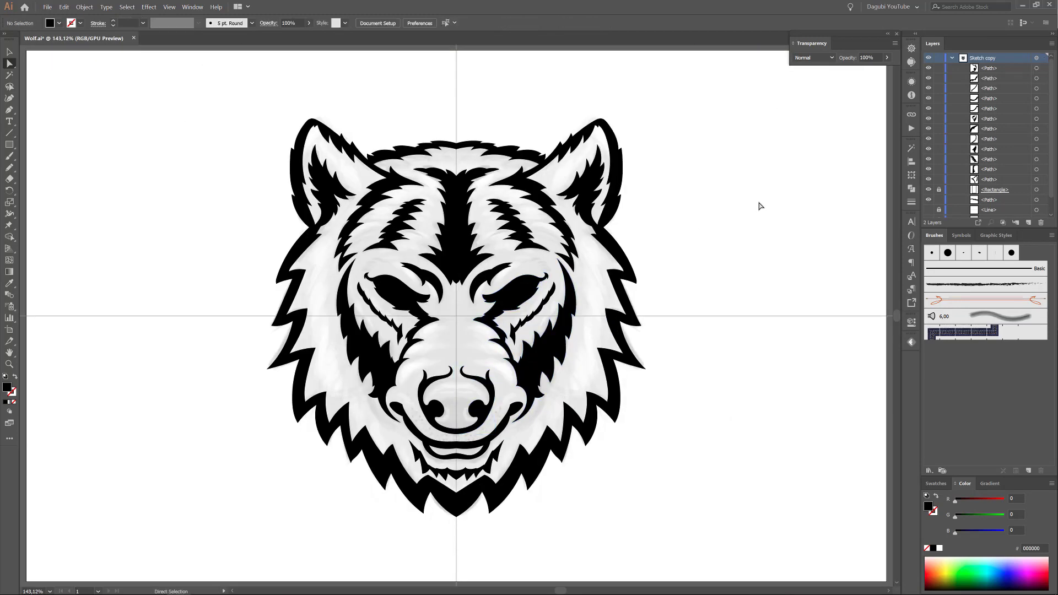
pyautogui.click(928, 119)
pyautogui.scroll(6, 518, 281)
# - Pencil-draw the right eye outline and the iris shape inside it
pyautogui.press('n')
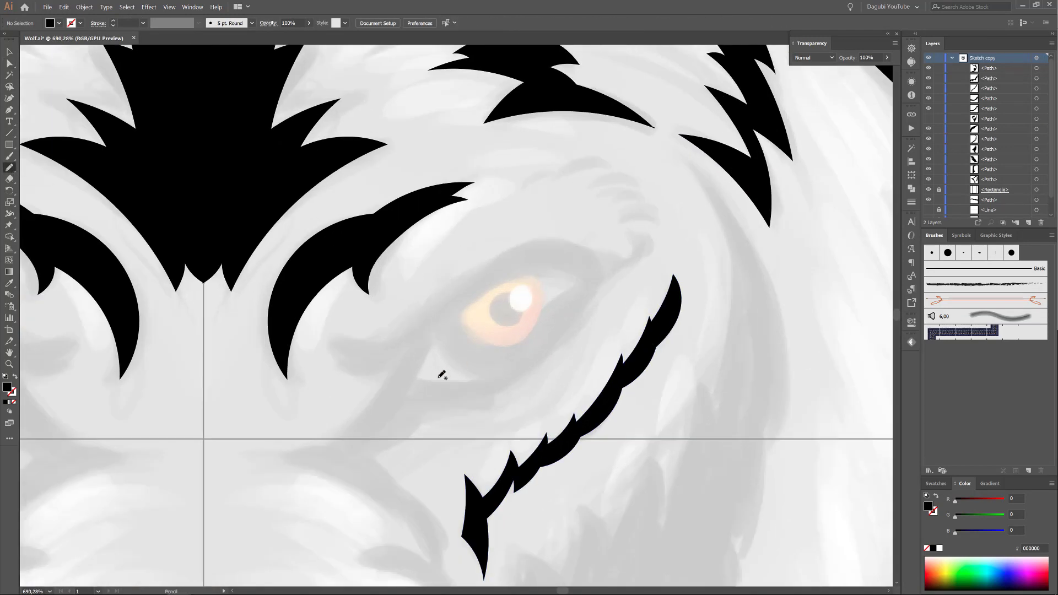
pyautogui.moveTo(424, 364); pyautogui.dragTo(433, 327)
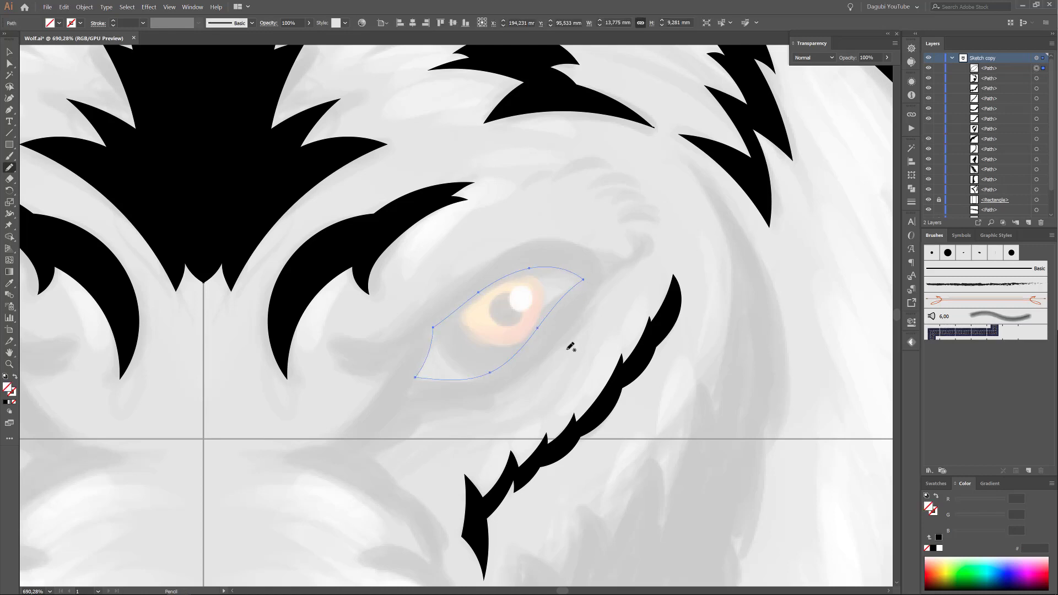
pyautogui.keyDown('ctrl'); pyautogui.click(692, 349); pyautogui.keyUp('ctrl')
pyautogui.moveTo(459, 314); pyautogui.dragTo(467, 321)
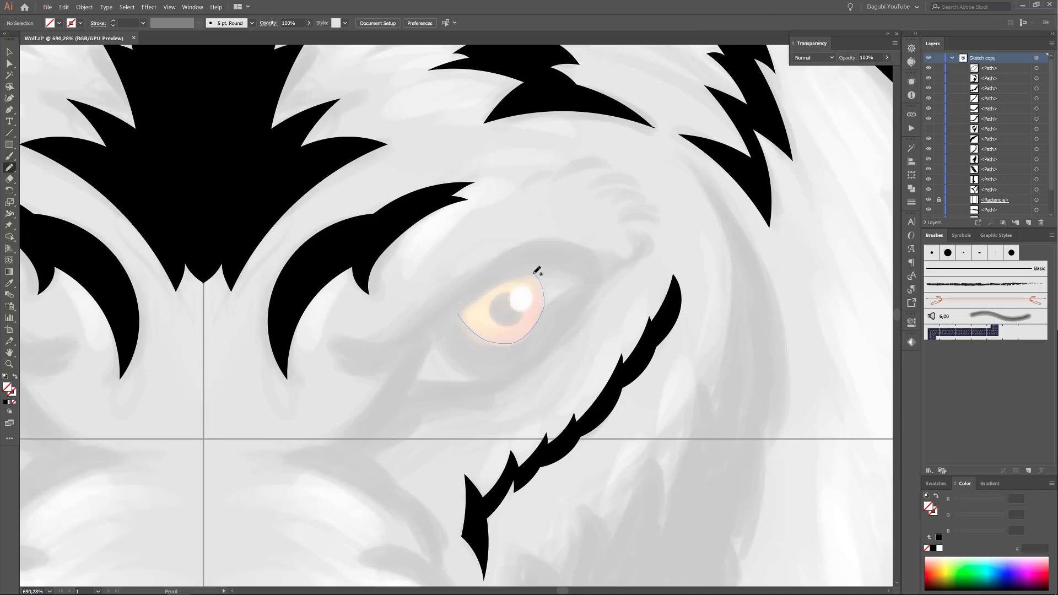
pyautogui.moveTo(537, 272); pyautogui.dragTo(529, 270)
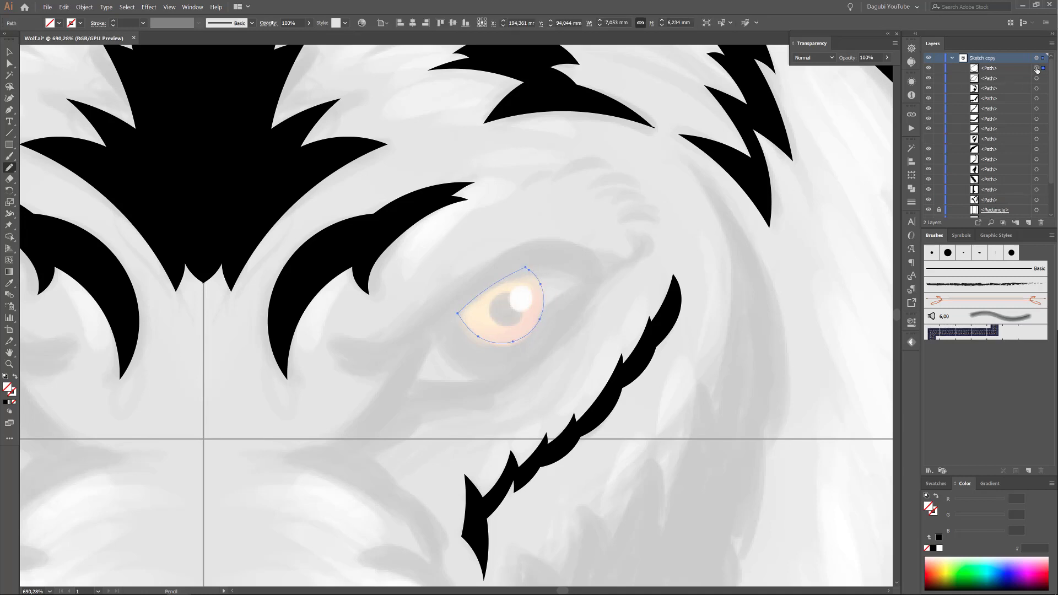
# - Fill the iris light orange and the outer eye shape dark grey from Swatches
pyautogui.click(941, 562)
pyautogui.click(1037, 78)
pyautogui.click(936, 484)
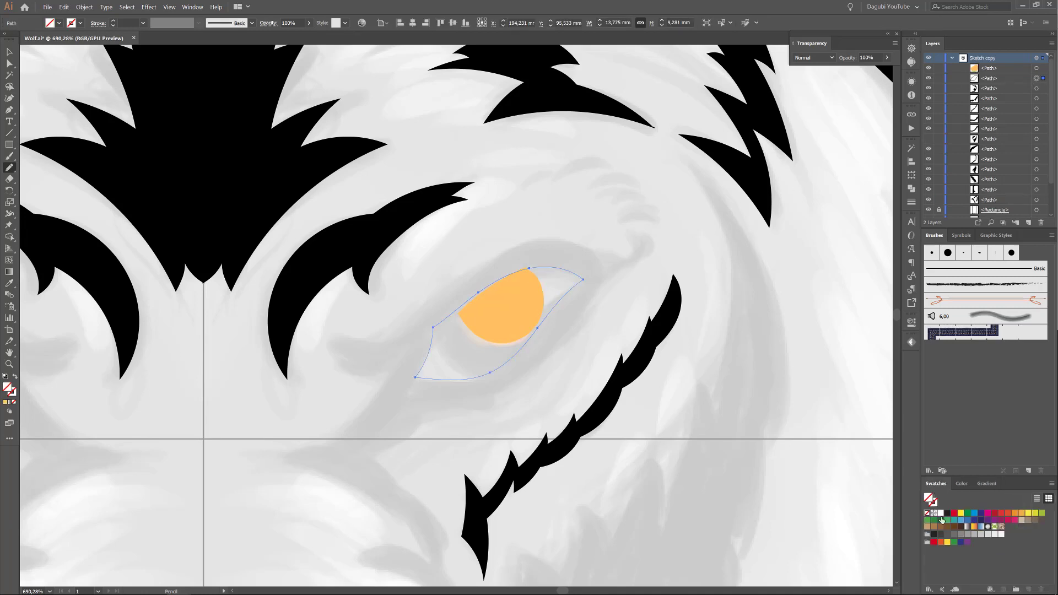
pyautogui.click(941, 535)
pyautogui.keyDown('alt'); pyautogui.scroll(3, 483, 309); pyautogui.keyUp('alt')
# - Select the iris and eye shapes together and split them with Pathfinder Divide
pyautogui.press('a')
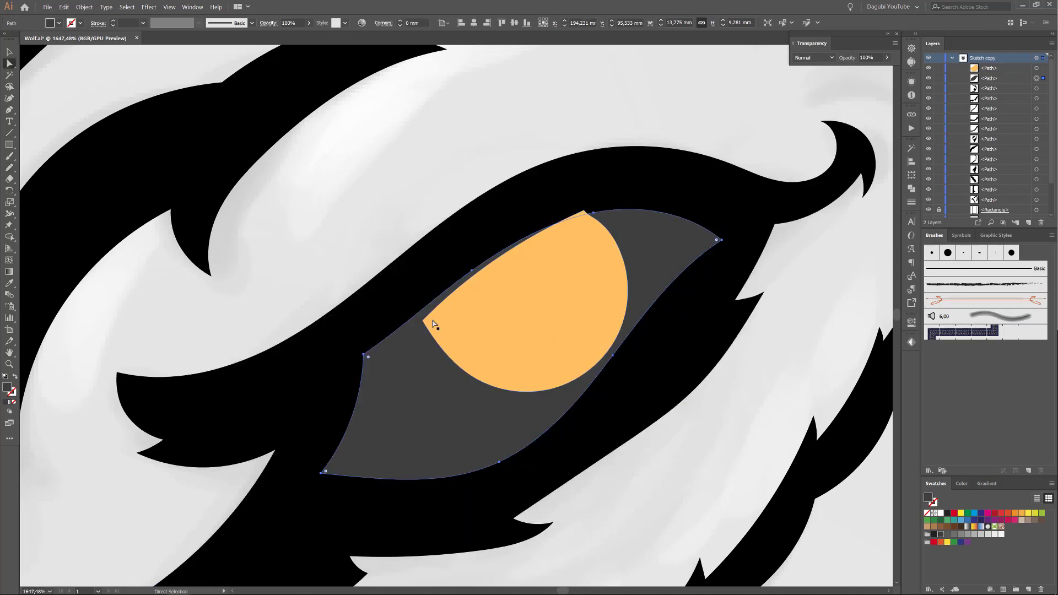
pyautogui.click(433, 324)
pyautogui.click(583, 209)
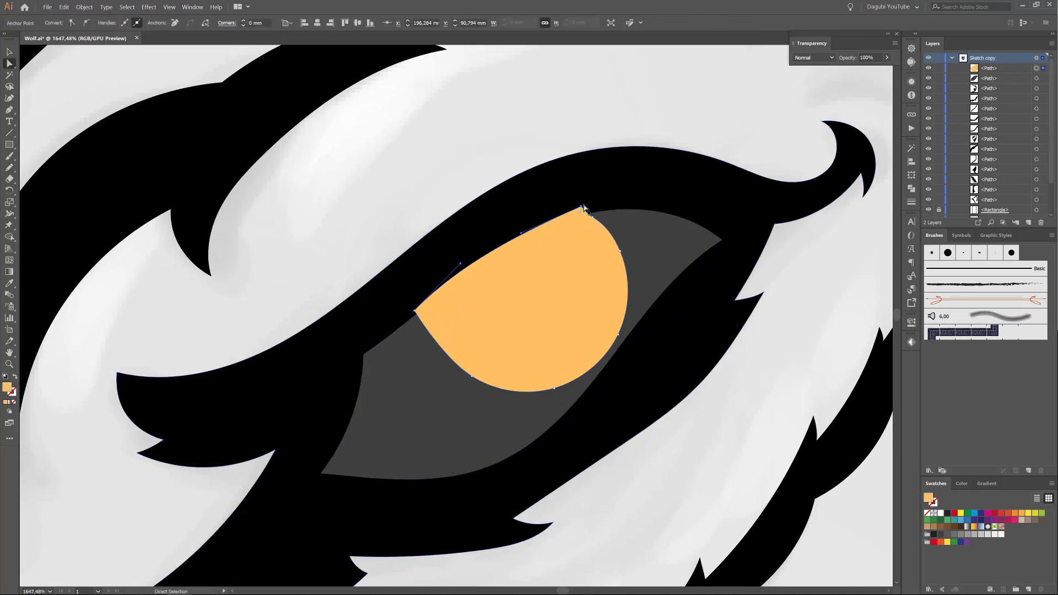
pyautogui.keyDown('shift'); pyautogui.click(597, 235); pyautogui.keyUp('shift')
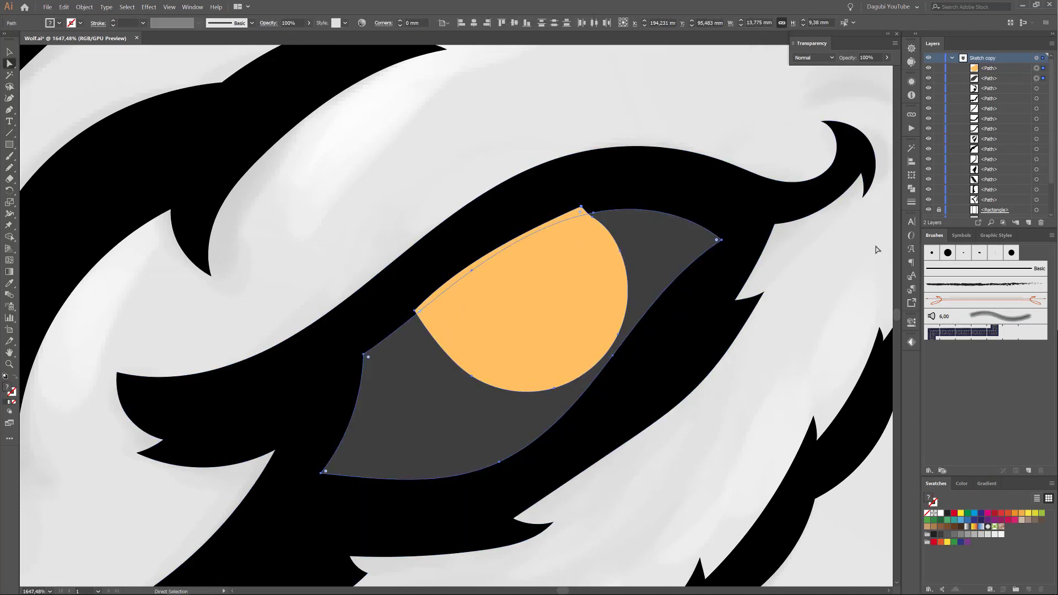
pyautogui.click(911, 189)
pyautogui.click(801, 195)
pyautogui.click(619, 142)
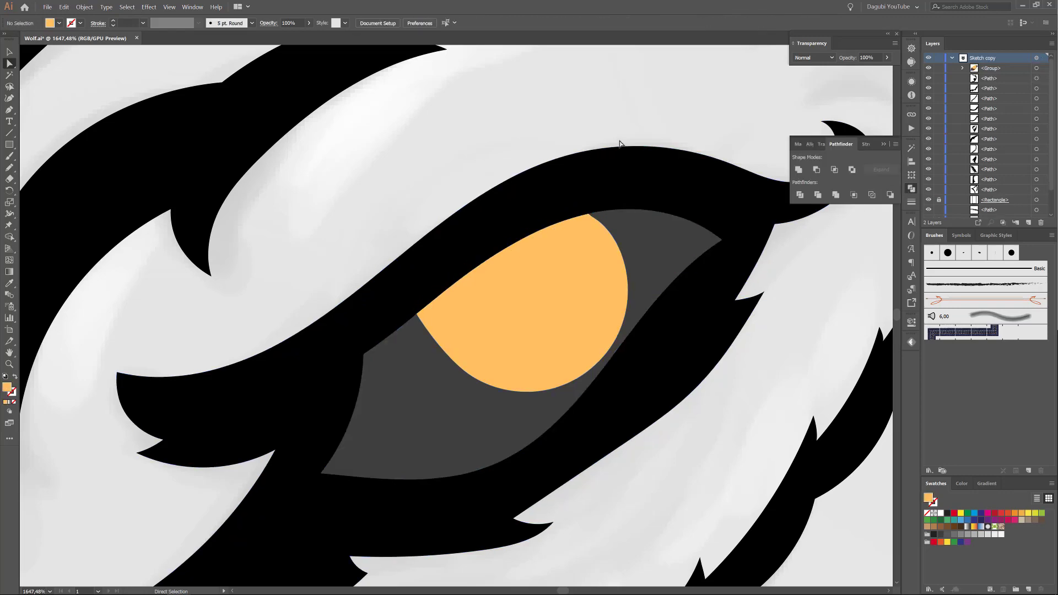
pyautogui.hotkey('ctrl', '0')
# - Draw a black pupil circle on the iris and a small white highlight at its upper right
pyautogui.moveTo(623, 366); pyautogui.dragTo(717, 366)
pyautogui.moveTo(10, 144); pyautogui.dragTo(45, 168)
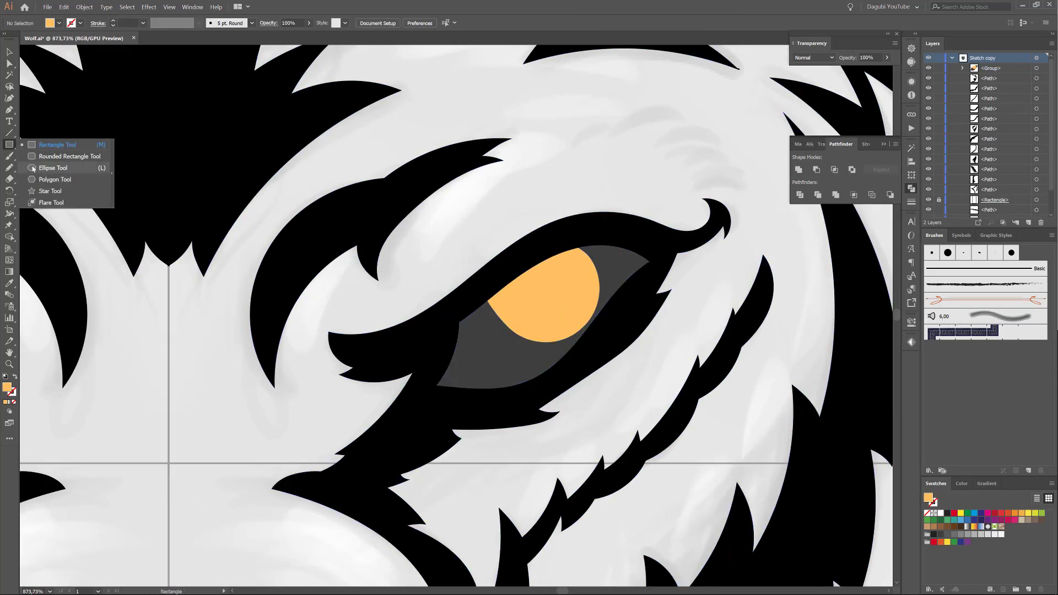
pyautogui.moveTo(552, 289); pyautogui.dragTo(575, 312)
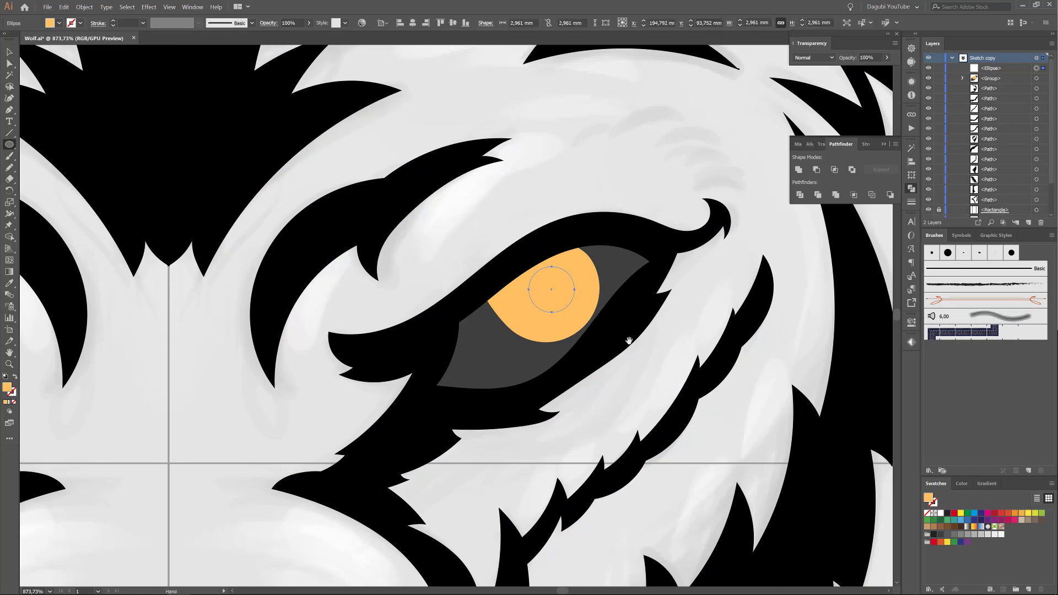
pyautogui.click(962, 483)
pyautogui.click(934, 548)
pyautogui.moveTo(558, 263); pyautogui.dragTo(581, 286)
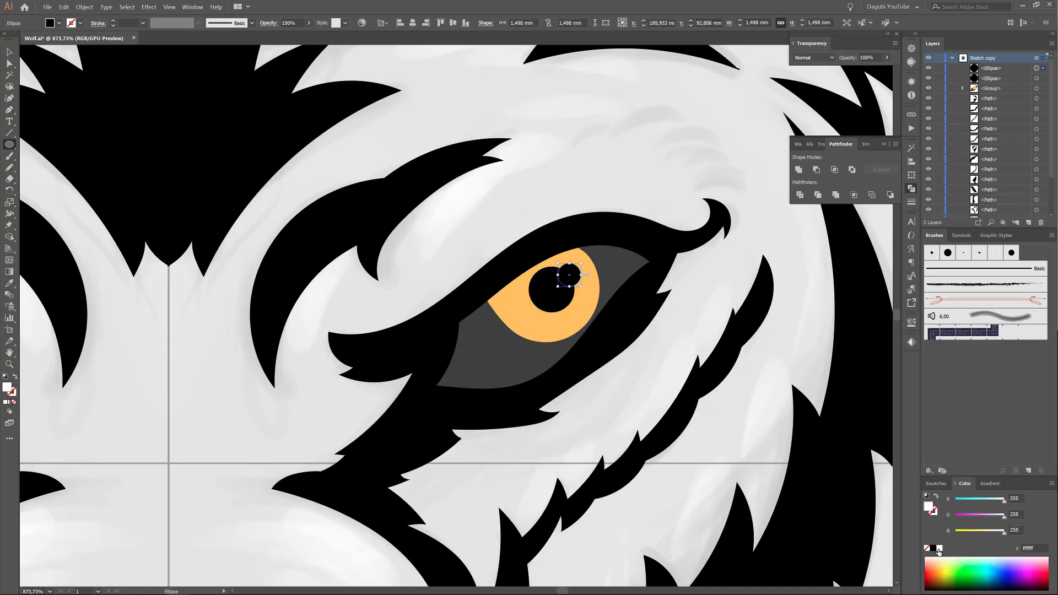
# - Give the iris a yellow-to-red gradient fill angled diagonally across the eye
pyautogui.moveTo(10, 63); pyautogui.dragTo(30, 79)
pyautogui.click(30, 75)
pyautogui.click(603, 293)
pyautogui.click(990, 483)
pyautogui.click(931, 488)
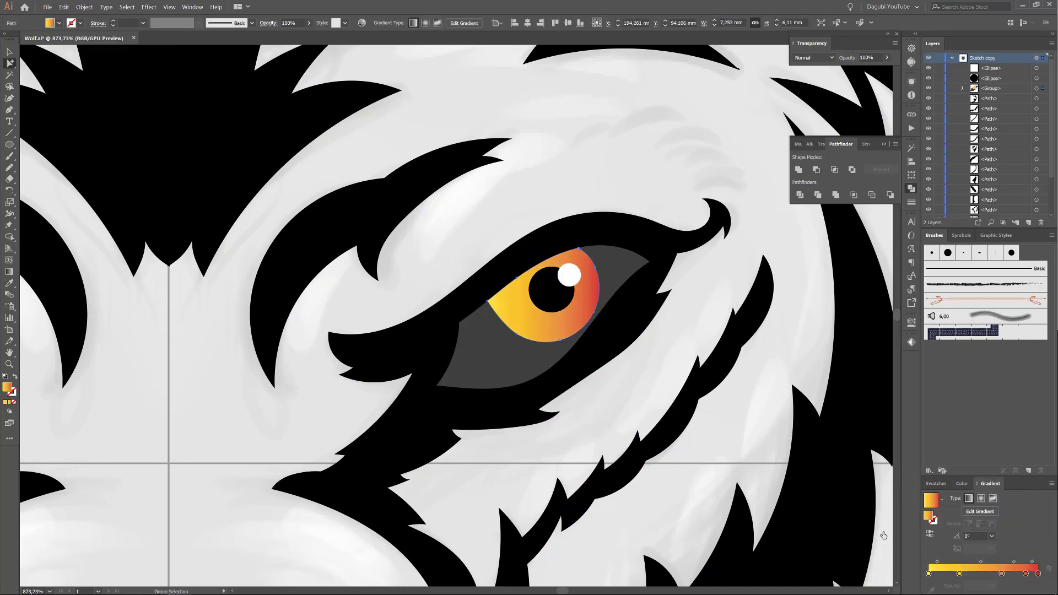
pyautogui.click(9, 271)
pyautogui.moveTo(518, 267); pyautogui.dragTo(599, 331)
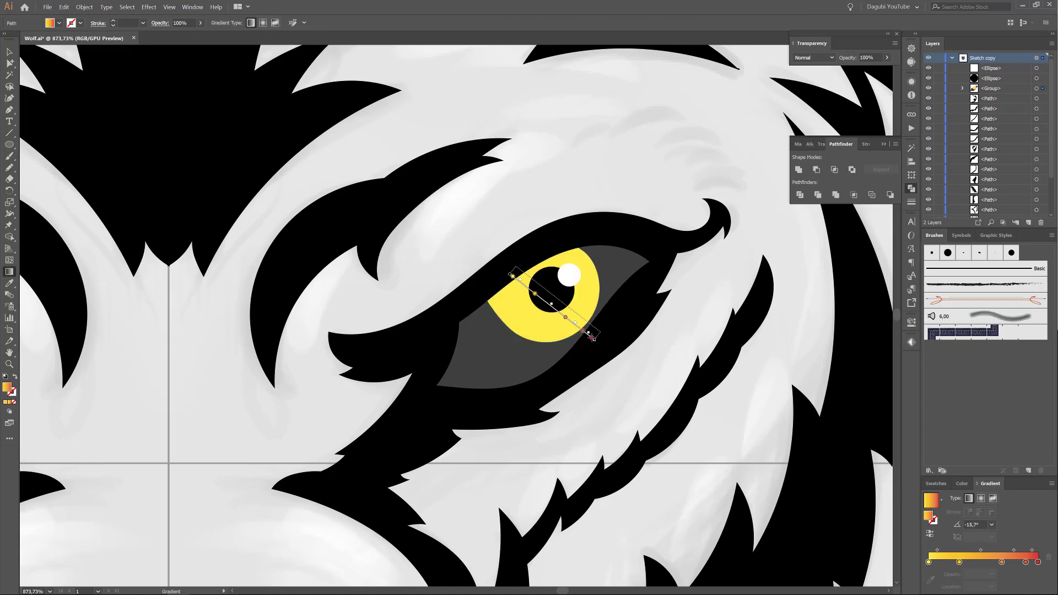
# - Hide the wolf's black outer outline in Layers and select the outer outline shape
pyautogui.hotkey('ctrl', '0')
pyautogui.keyDown('ctrl'); pyautogui.click(715, 270); pyautogui.keyUp('ctrl')
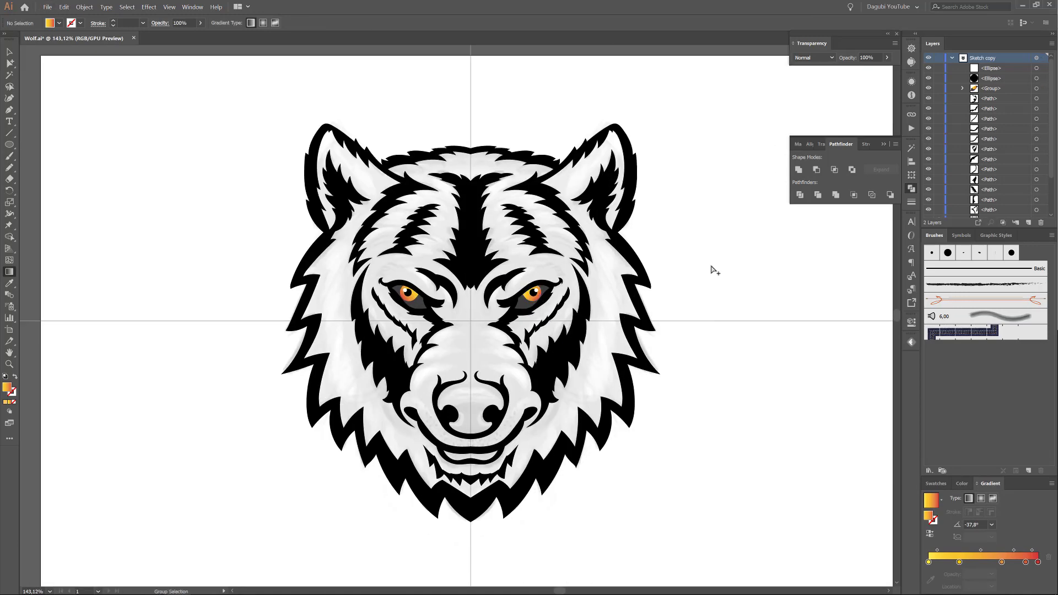
pyautogui.moveTo(715, 263); pyautogui.dragTo(700, 258)
pyautogui.press('a')
pyautogui.click(496, 144)
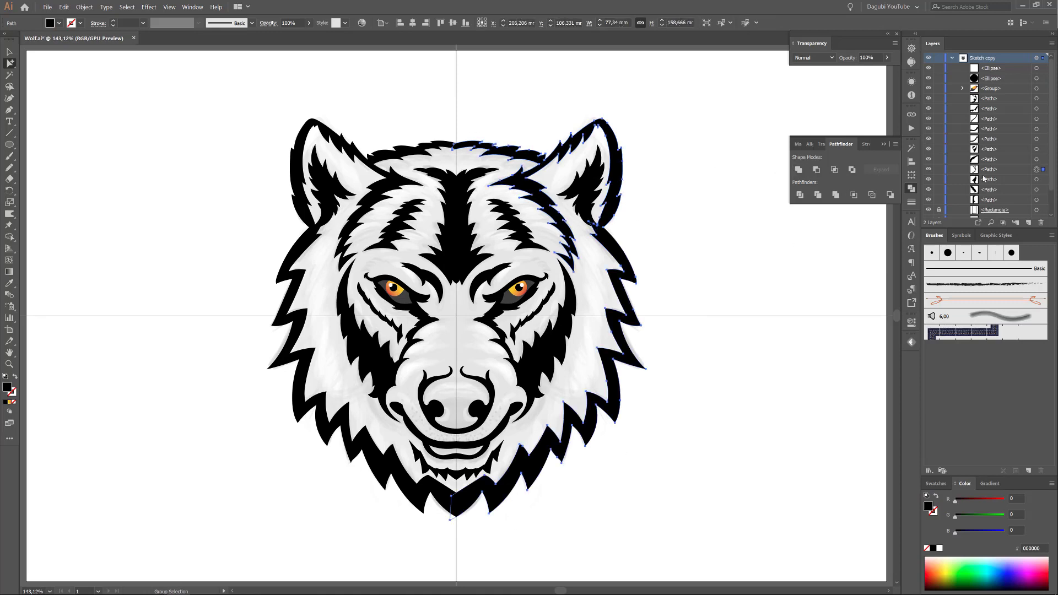
pyautogui.click(929, 169)
pyautogui.scroll(-2, 993, 182)
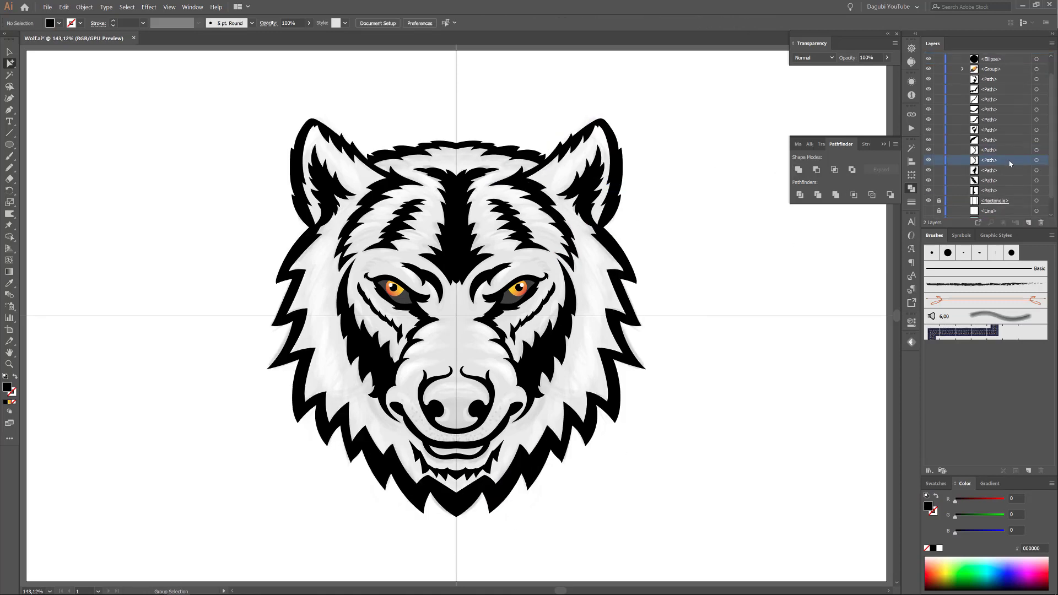
pyautogui.click(1036, 190)
# - Make the outline shape grey and try splitting it at the chin point, then undo the split
pyautogui.click(936, 483)
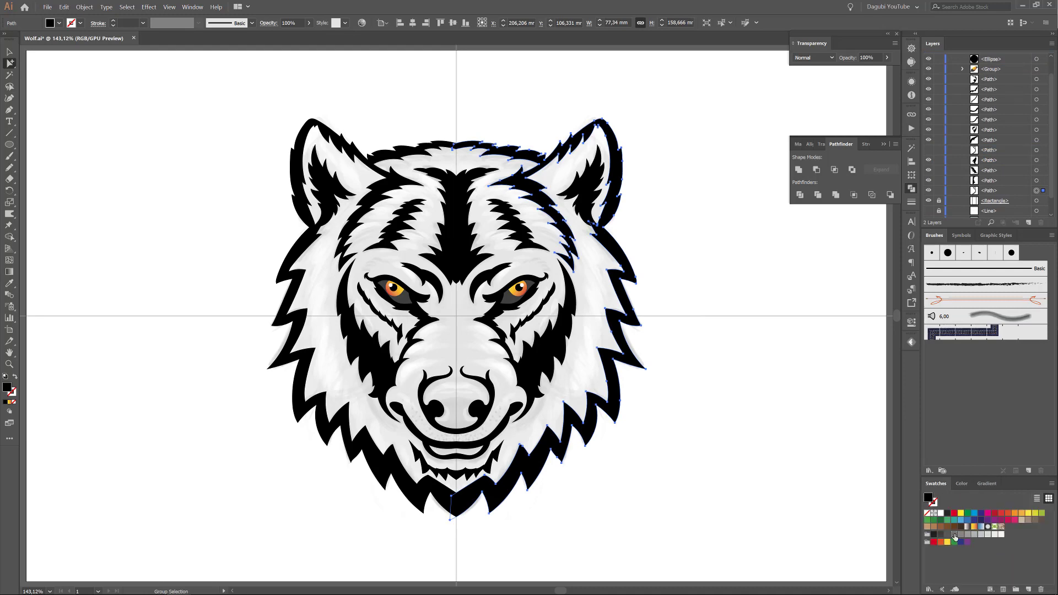
pyautogui.click(955, 535)
pyautogui.moveTo(449, 178); pyautogui.dragTo(521, 259)
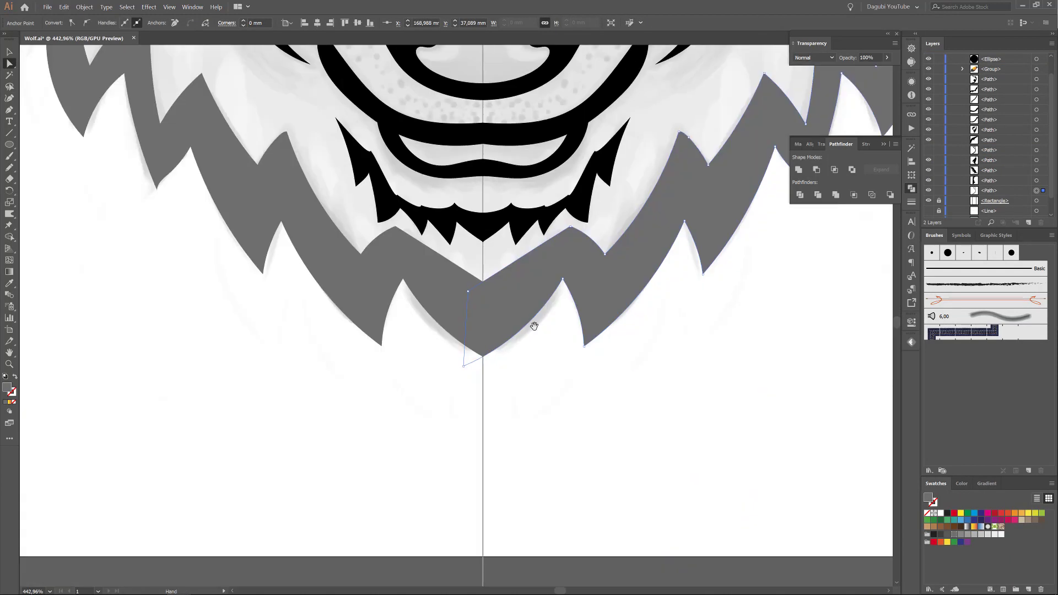
pyautogui.click(464, 366)
pyautogui.click(205, 23)
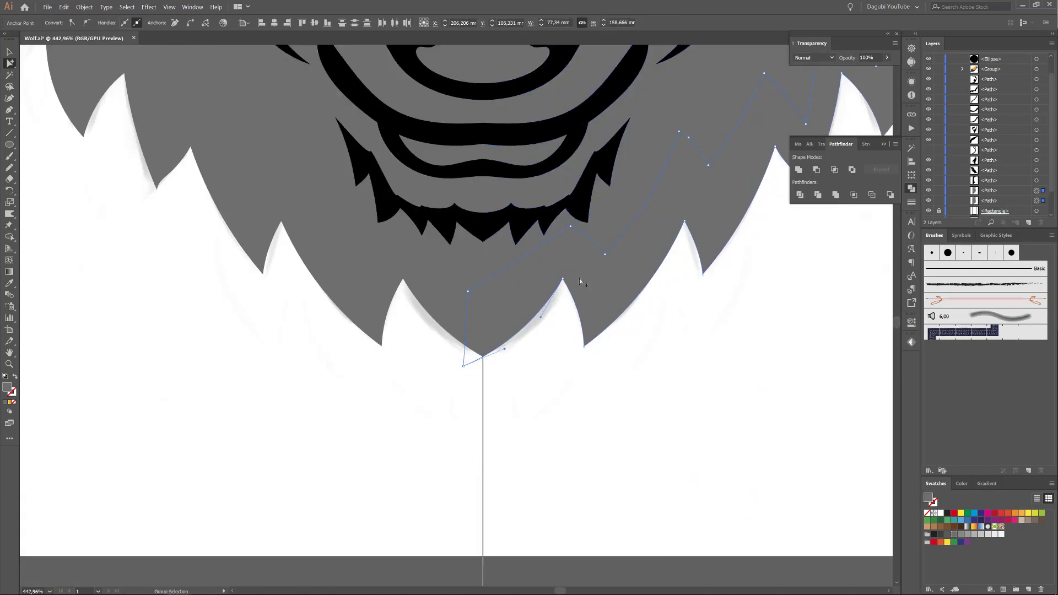
pyautogui.click(64, 6)
pyautogui.scroll(-3, 499, 275)
pyautogui.scroll(-3, 499, 276)
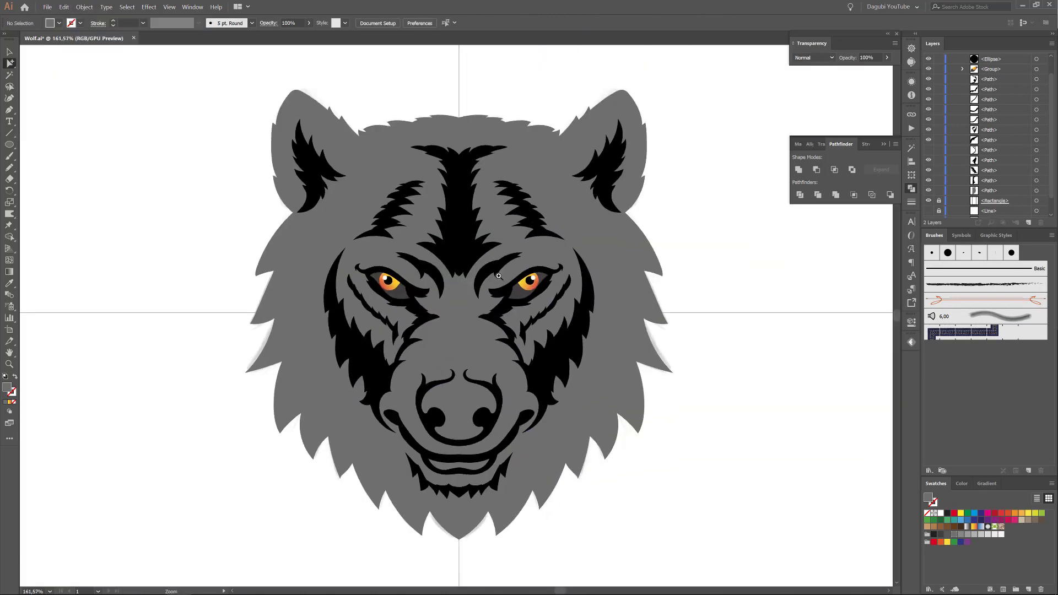
# - Apply an Object menu path operation to the wolf's outline shape and confirm it
pyautogui.click(1036, 192)
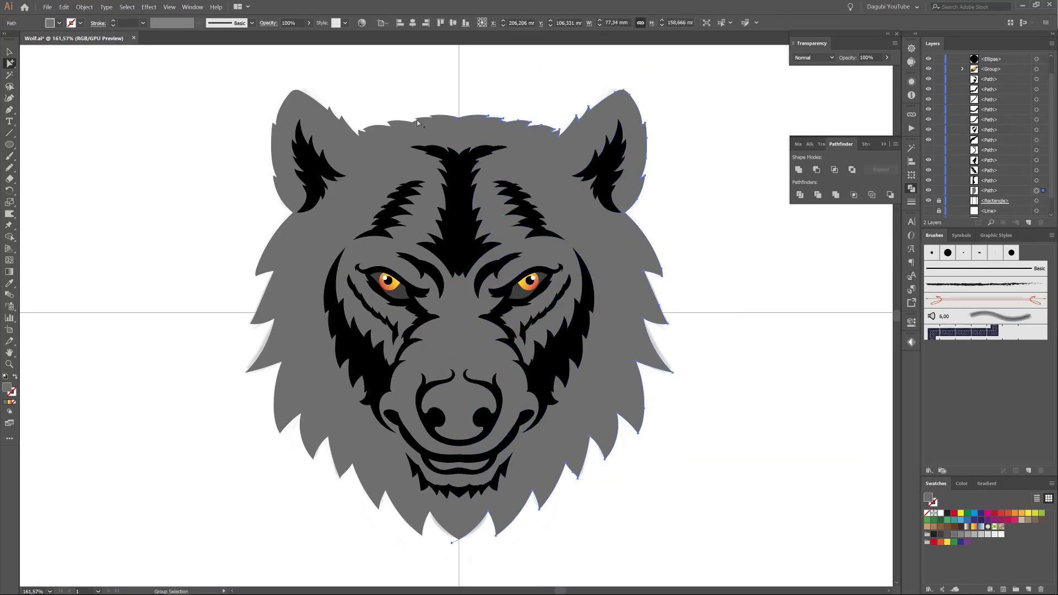
pyautogui.click(85, 6)
pyautogui.click(226, 185)
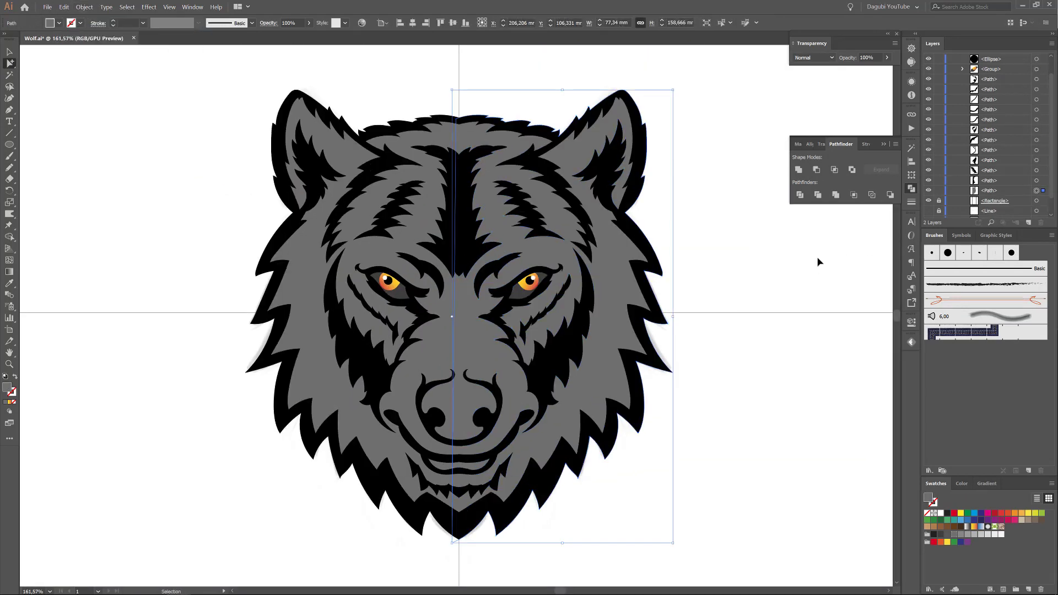
pyautogui.click(672, 263)
pyautogui.hotkey('ctrl', '-')
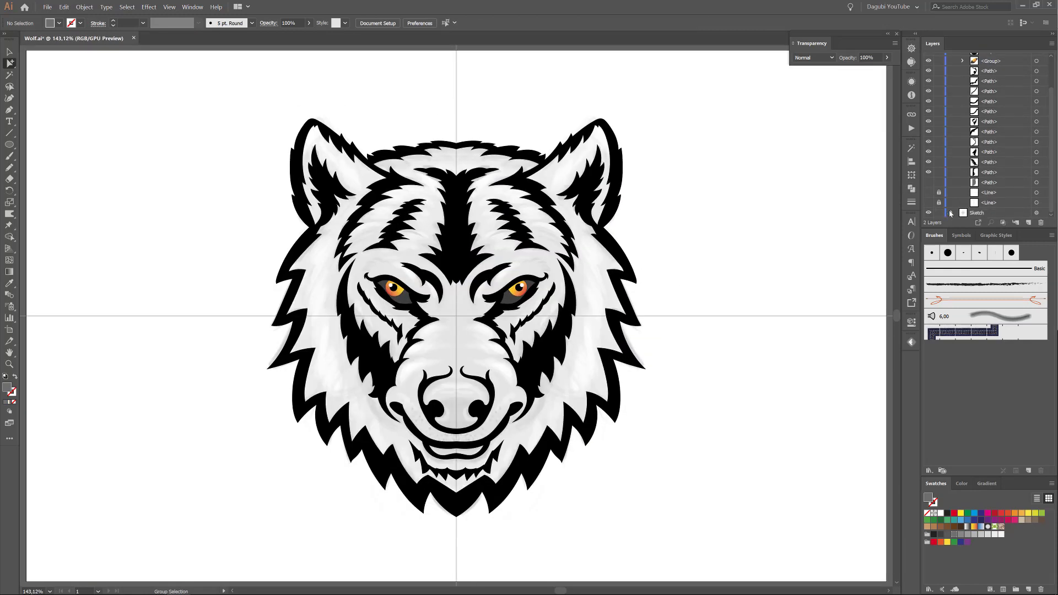
# - Set the Sketch layer image's opacity to 75% and target the Sketch copy layer
pyautogui.click(952, 213)
pyautogui.click(1037, 213)
pyautogui.click(355, 23)
pyautogui.moveTo(353, 35); pyautogui.dragTo(344, 35)
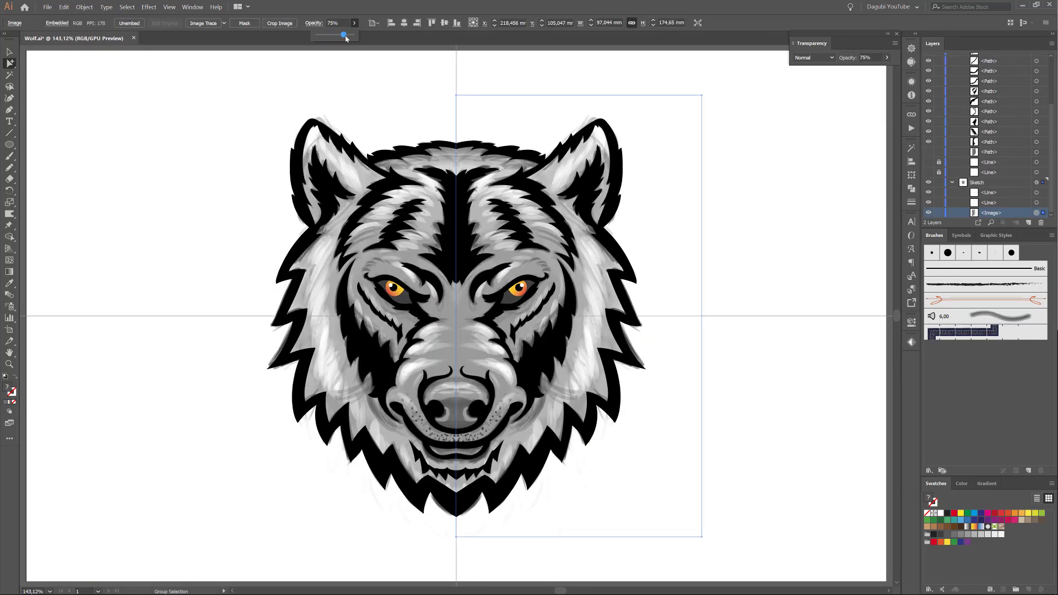
pyautogui.click(753, 183)
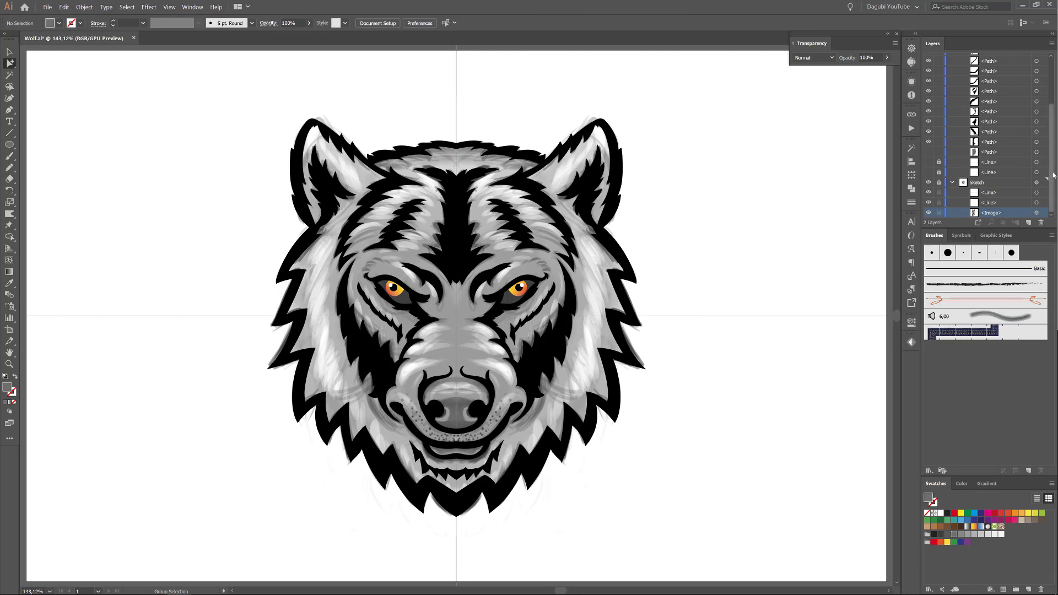
pyautogui.scroll(10, 1027, 88)
pyautogui.click(1003, 58)
# - Pencil-draw a jagged fur highlight inside the right-hand ear and fill it grey
pyautogui.press('n')
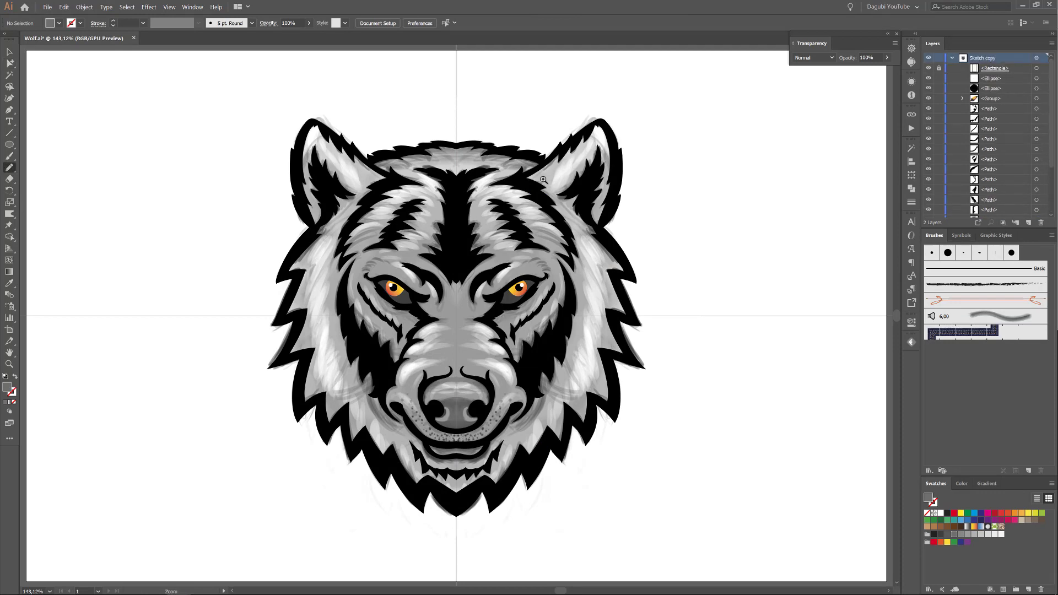
pyautogui.moveTo(544, 180)
pyautogui.mouseDown()
pyautogui.moveTo(519, 277)
pyautogui.moveTo(617, 161)
pyautogui.moveTo(662, 133)
pyautogui.moveTo(682, 172)
pyautogui.mouseUp()
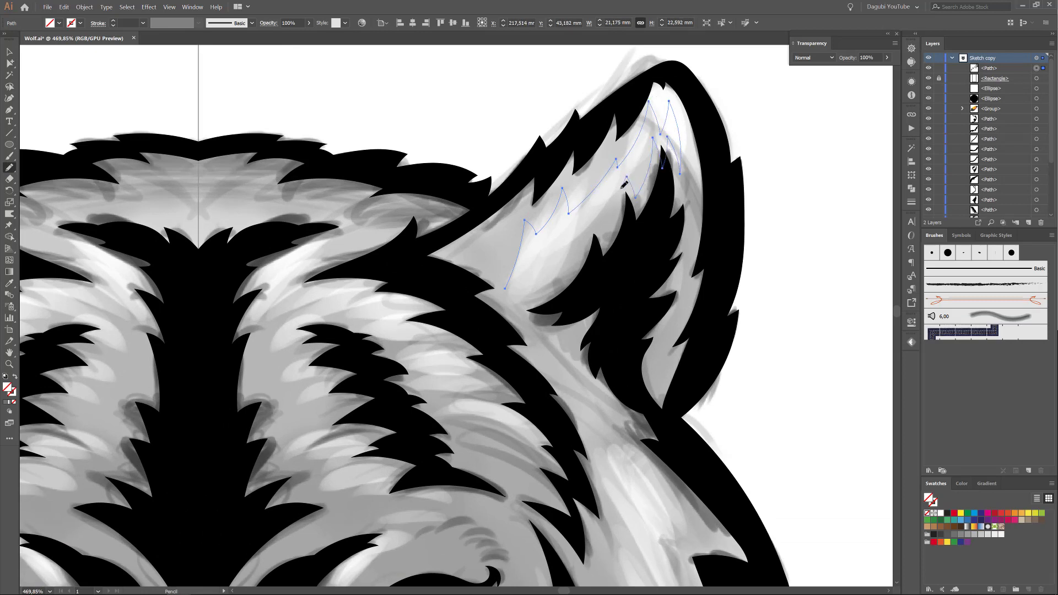
pyautogui.moveTo(606, 197); pyautogui.dragTo(564, 263)
pyautogui.click(975, 535)
pyautogui.scroll(-3, 987, 138)
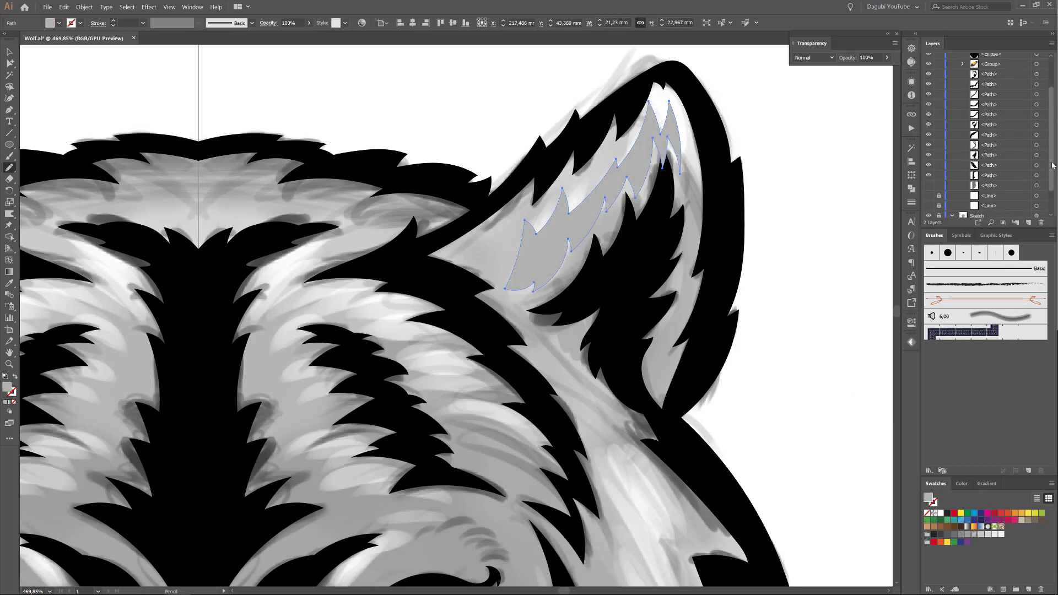
pyautogui.scroll(5, 930, 169)
# - Draw two jagged fur shapes across the forehead, filling each grey
pyautogui.moveTo(212, 189)
pyautogui.mouseDown()
pyautogui.moveTo(402, 189)
pyautogui.moveTo(466, 165)
pyautogui.mouseUp()
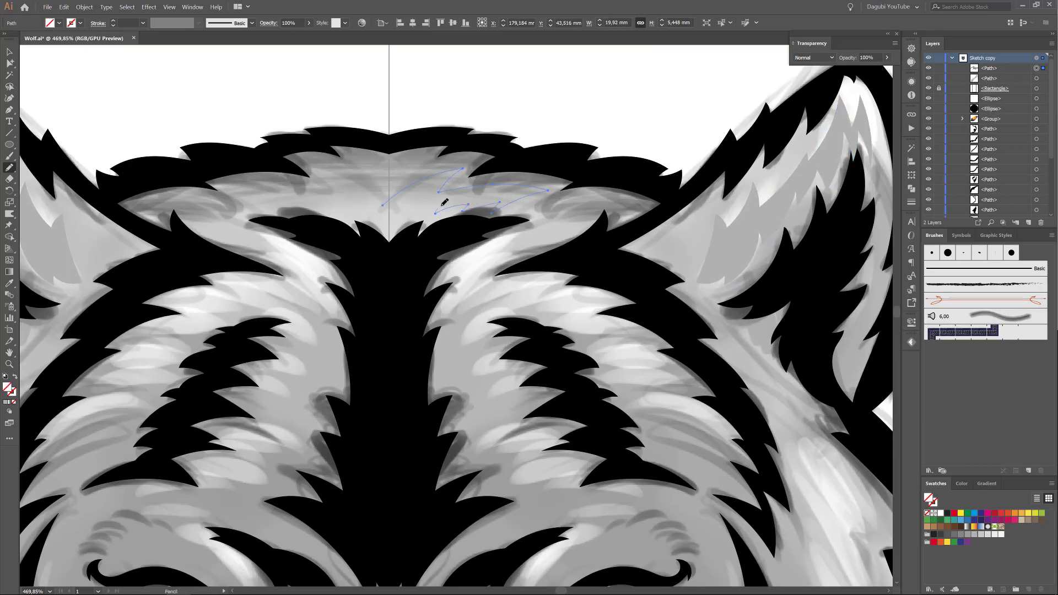
pyautogui.moveTo(471, 201); pyautogui.dragTo(382, 221)
pyautogui.click(974, 535)
pyautogui.moveTo(665, 383); pyautogui.dragTo(679, 316)
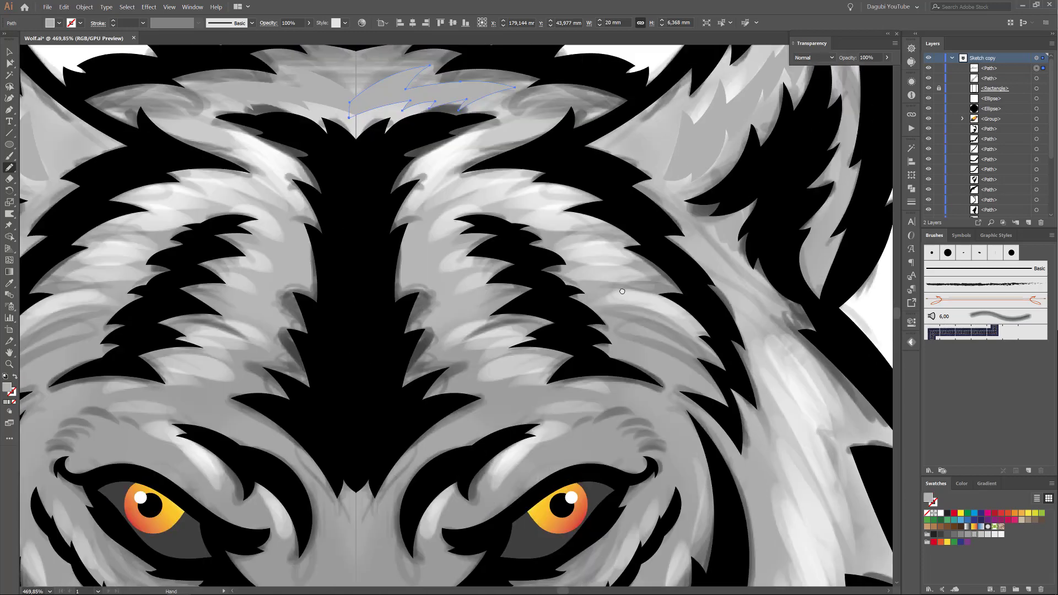
pyautogui.moveTo(452, 218)
pyautogui.mouseDown()
pyautogui.moveTo(543, 184)
pyautogui.moveTo(466, 246)
pyautogui.mouseUp()
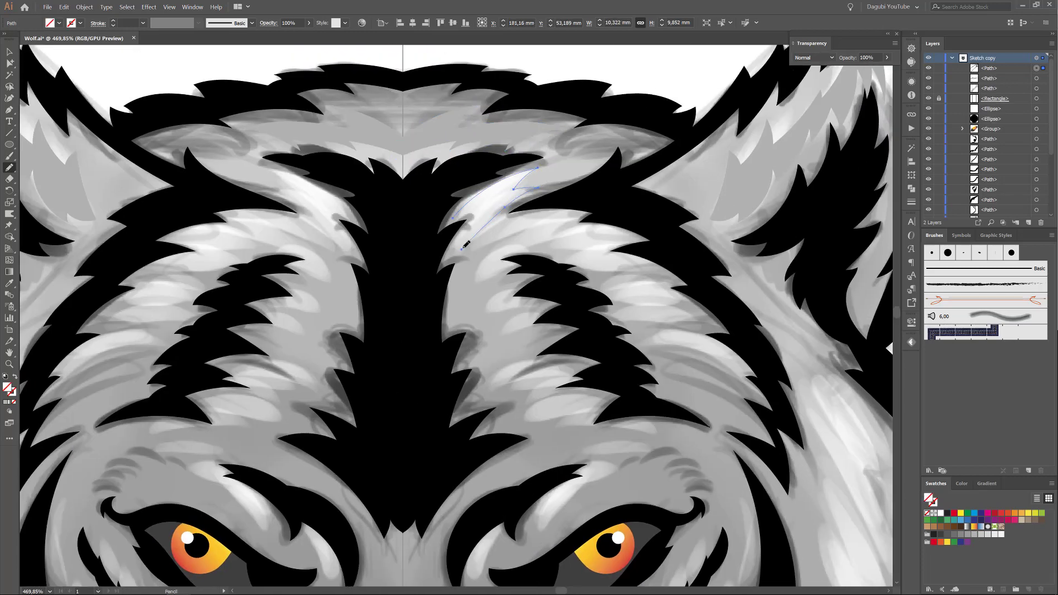
pyautogui.click(974, 526)
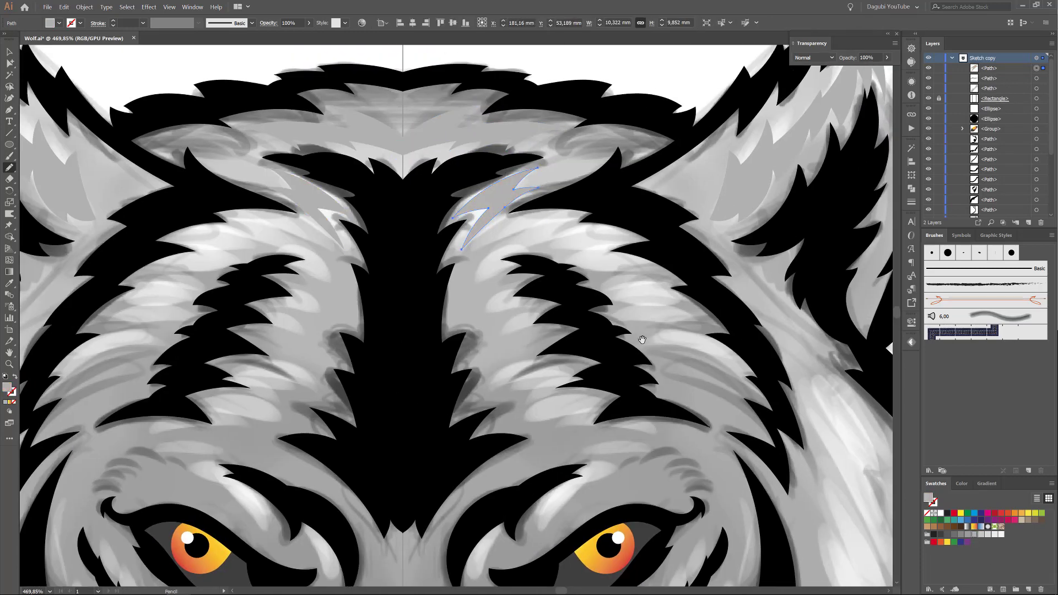
# - Add another grey-filled jagged fur shape on the right forehead
pyautogui.moveTo(528, 225)
pyautogui.mouseDown()
pyautogui.moveTo(468, 165)
pyautogui.moveTo(560, 180)
pyautogui.moveTo(584, 220)
pyautogui.mouseUp()
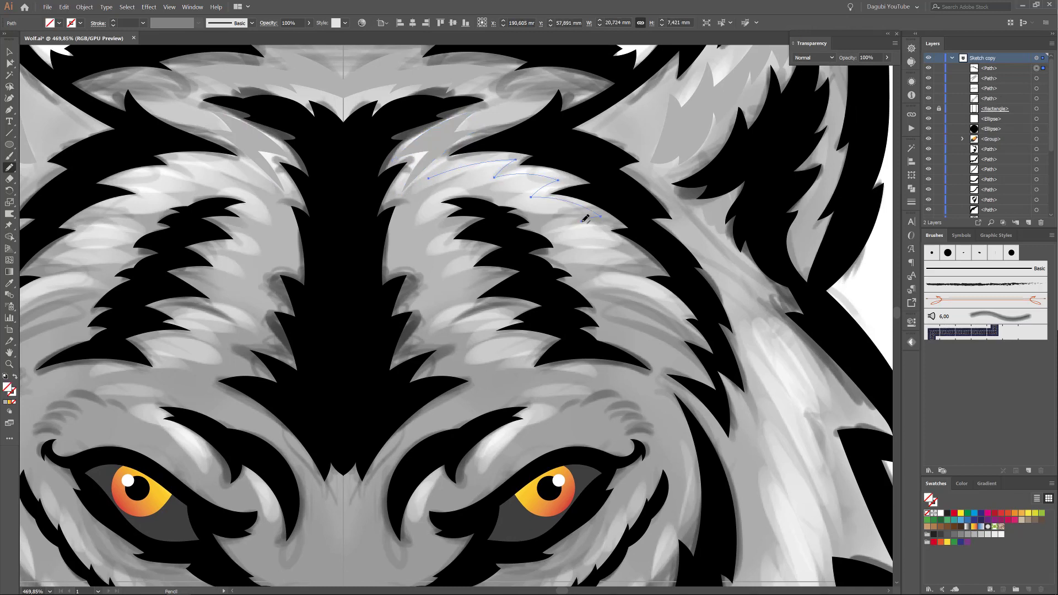
pyautogui.moveTo(631, 252); pyautogui.dragTo(618, 258)
pyautogui.click(974, 534)
pyautogui.scroll(-2, 551, 165)
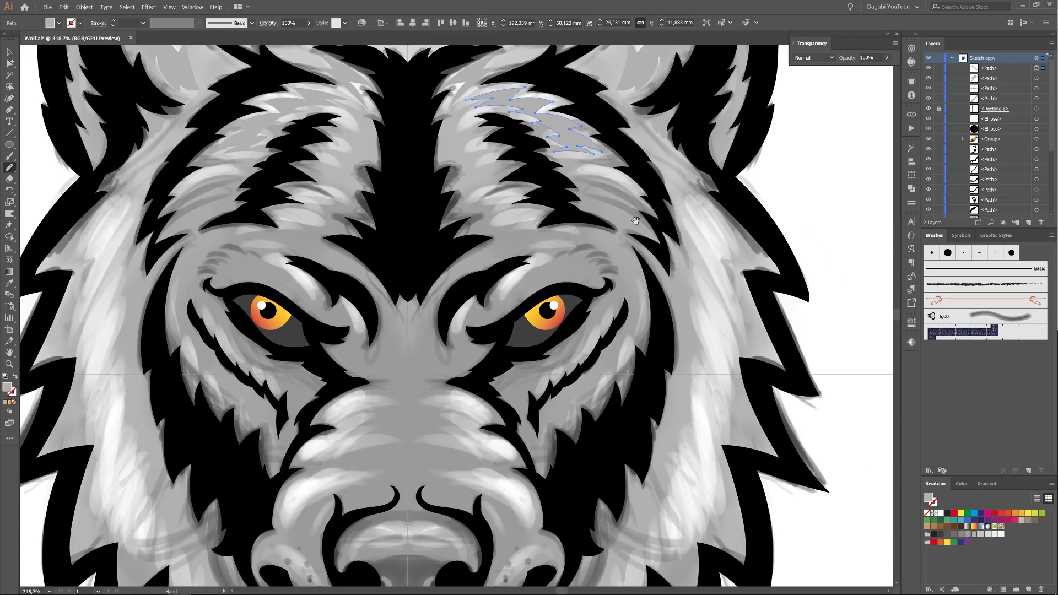
pyautogui.scroll(1, 534, 187)
pyautogui.scroll(-5, 678, 338)
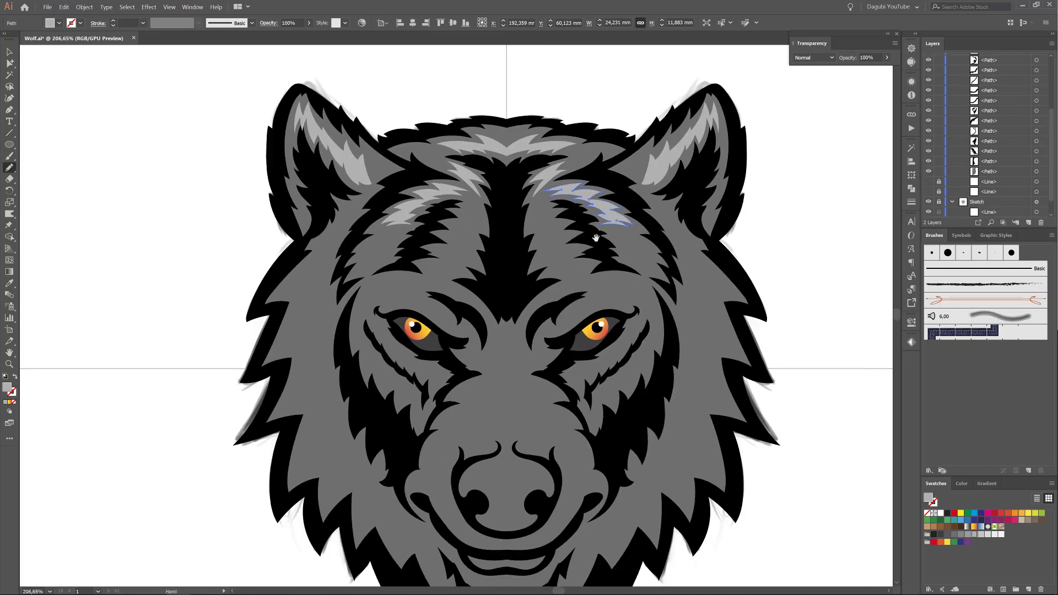
# - Pencil-draw a jagged fur shape above the right eye and fill it light grey
pyautogui.scroll(6, 602, 282)
pyautogui.moveTo(538, 245); pyautogui.dragTo(606, 280)
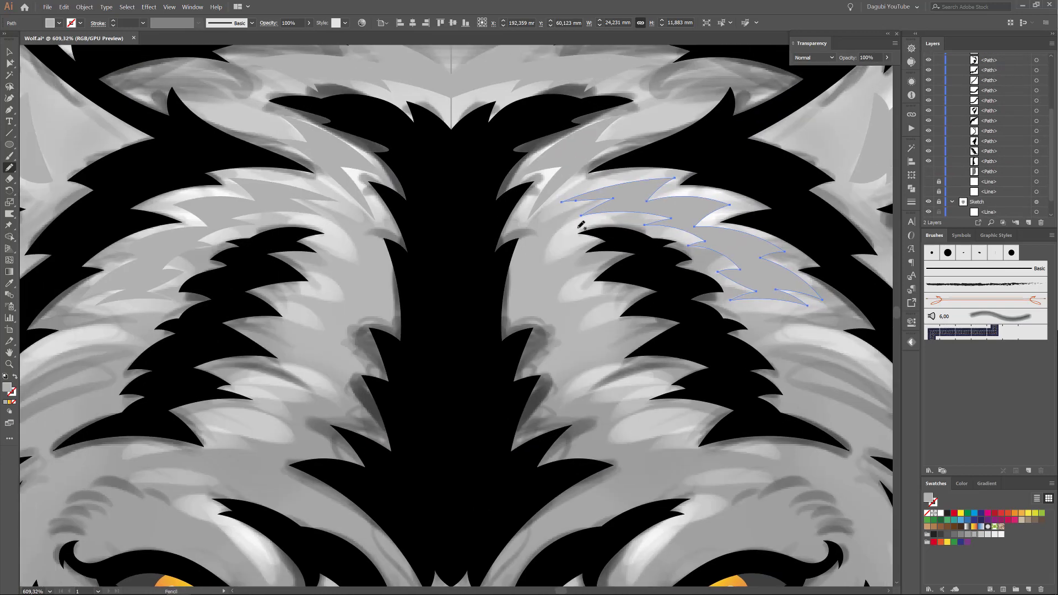
pyautogui.moveTo(596, 222)
pyautogui.mouseDown()
pyautogui.moveTo(582, 290)
pyautogui.moveTo(629, 317)
pyautogui.mouseUp()
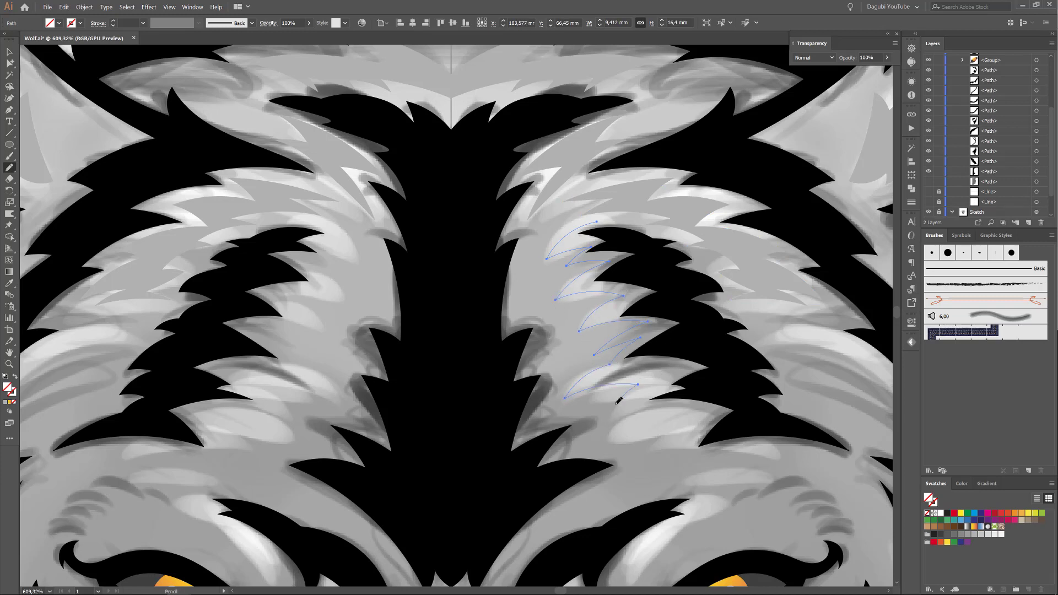
pyautogui.moveTo(612, 441)
pyautogui.mouseDown()
pyautogui.moveTo(746, 443)
pyautogui.moveTo(657, 264)
pyautogui.mouseUp()
pyautogui.click(989, 534)
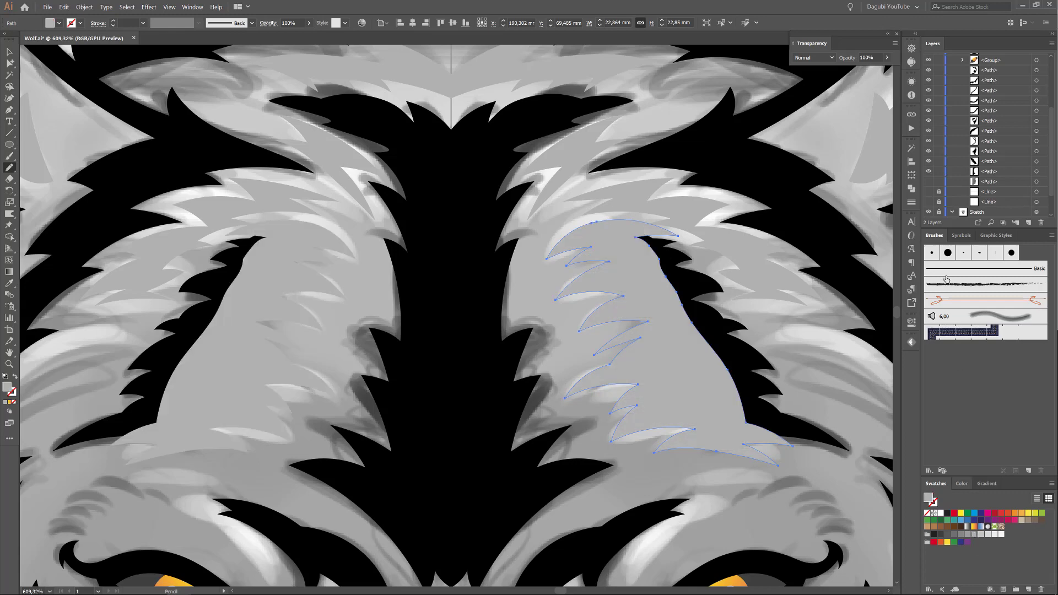
# - Send the fur shape to back and move its layer above the line paths
pyautogui.rightClick(617, 303)
pyautogui.click(728, 455)
pyautogui.moveTo(1003, 204); pyautogui.dragTo(992, 168)
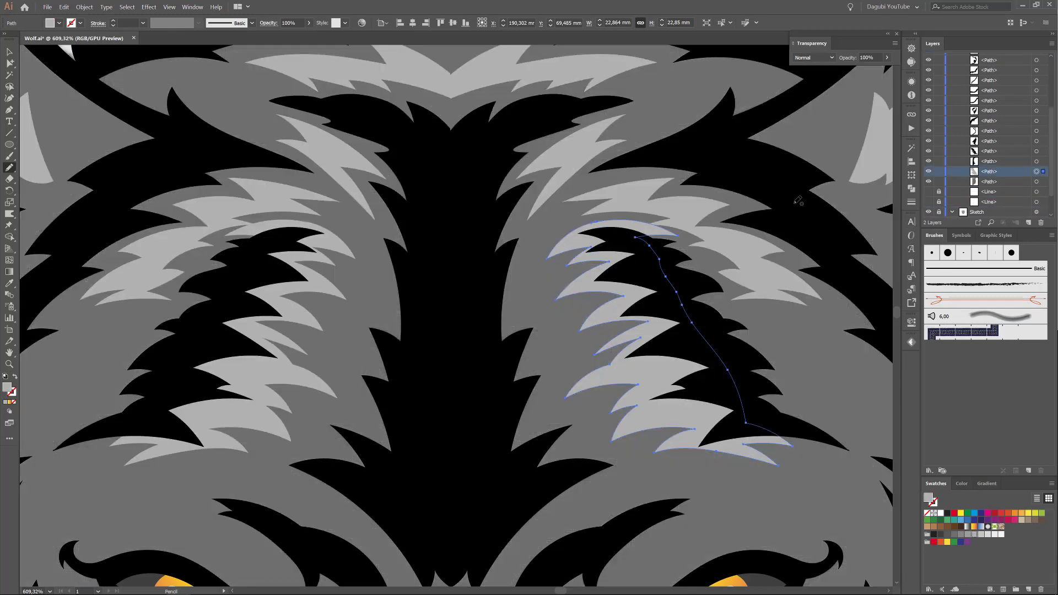
pyautogui.hotkey('ctrl', '0')
pyautogui.hotkey('ctrl', 'shift', 'a')
# - Hide the grey base fill, then draw a grey brow fur shape beside the right eye and restack it
pyautogui.click(928, 182)
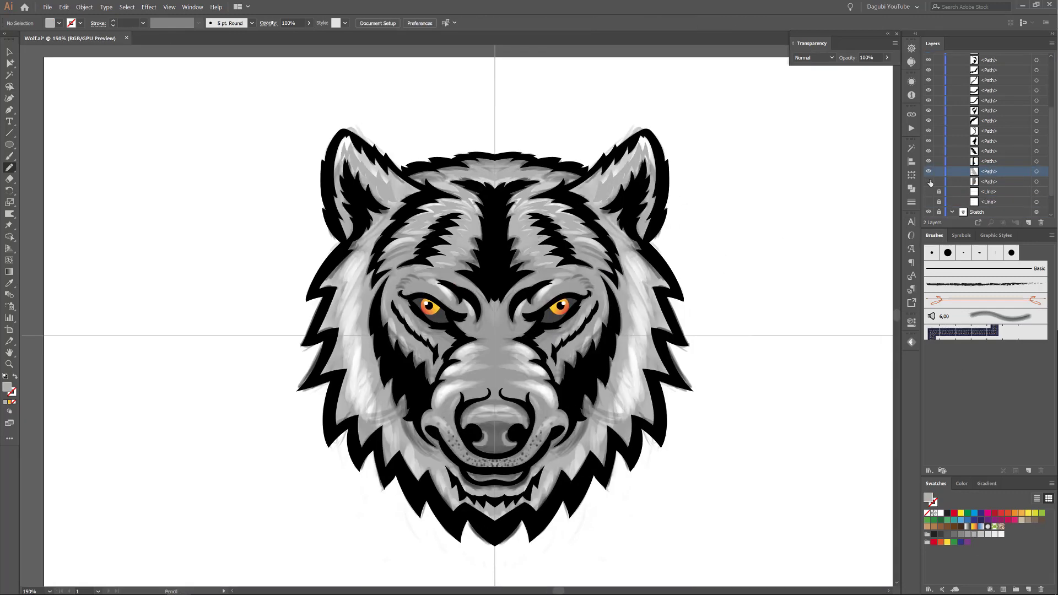
pyautogui.scroll(5, 518, 339)
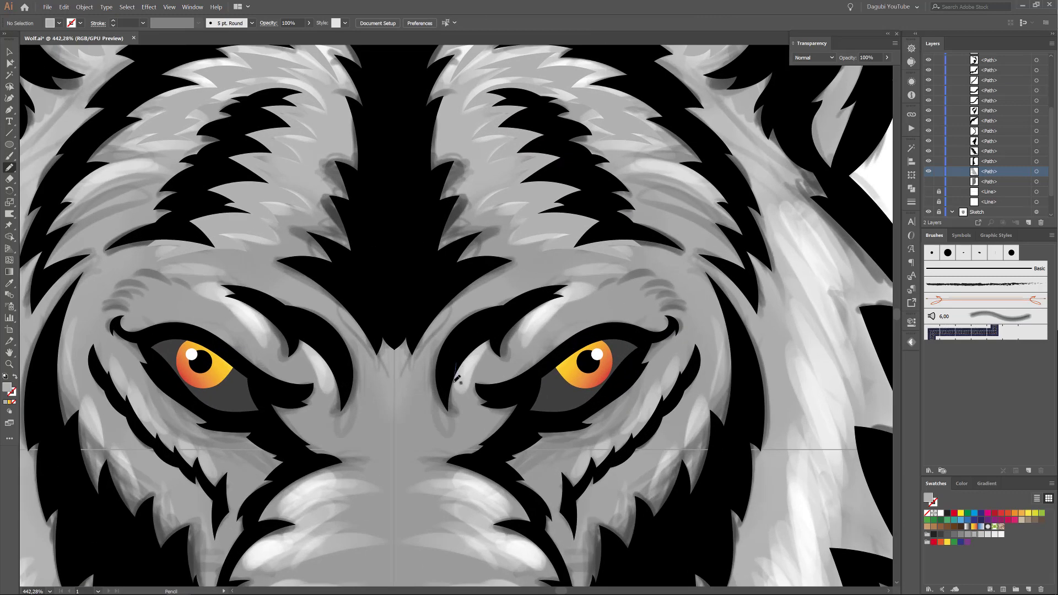
pyautogui.moveTo(454, 381); pyautogui.dragTo(457, 403)
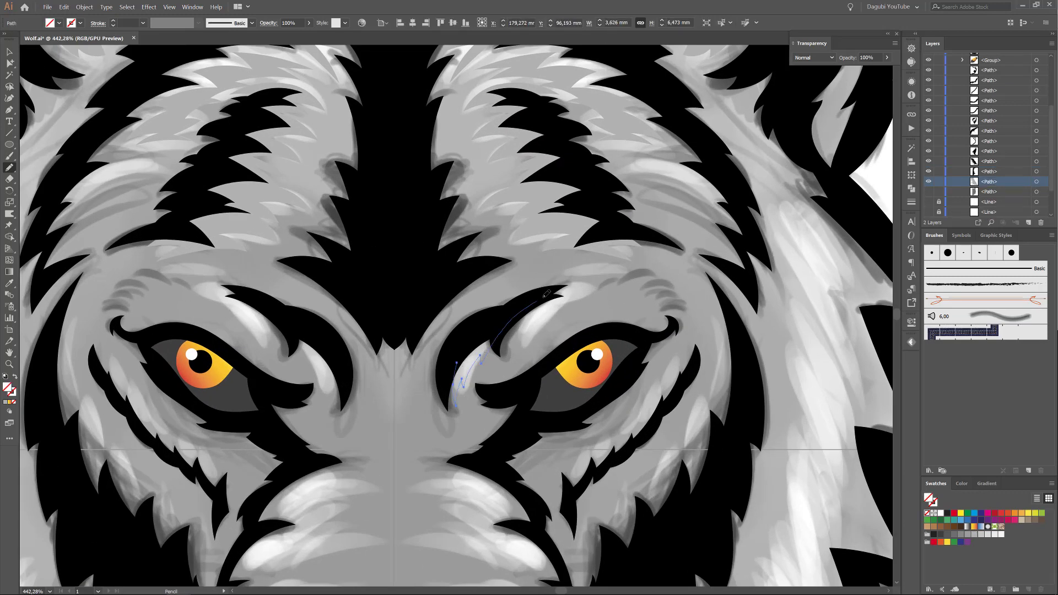
pyautogui.moveTo(544, 298); pyautogui.dragTo(544, 317)
pyautogui.moveTo(494, 321); pyautogui.dragTo(554, 287)
pyautogui.click(975, 534)
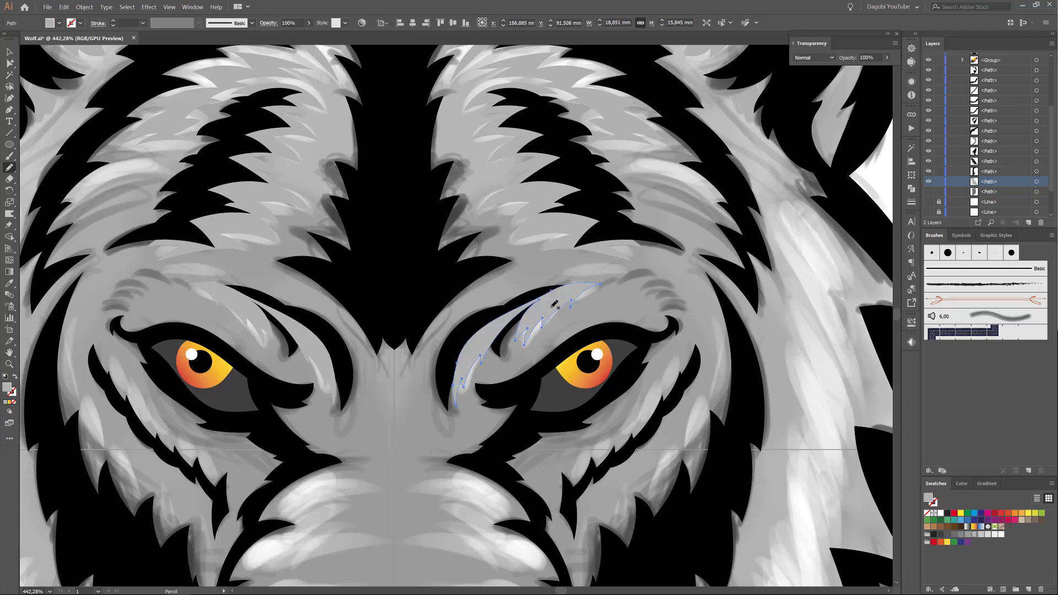
pyautogui.rightClick(550, 302)
pyautogui.click(689, 455)
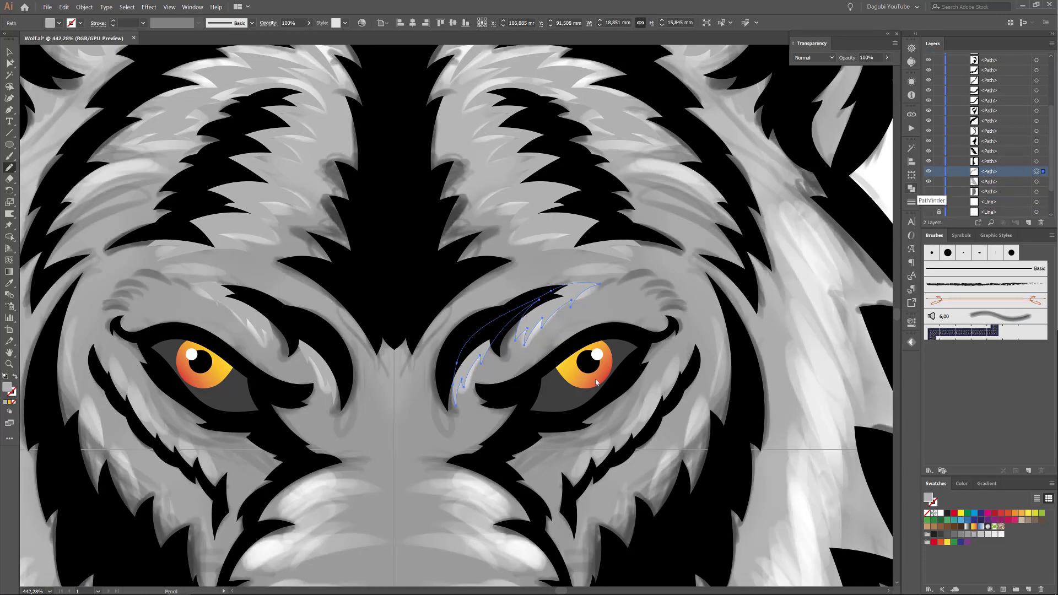
# - Draw a grey nose-bridge highlight, send it to back, and move it above the sketch lines
pyautogui.moveTo(617, 416)
pyautogui.mouseDown()
pyautogui.moveTo(605, 213)
pyautogui.moveTo(603, 231)
pyautogui.mouseUp()
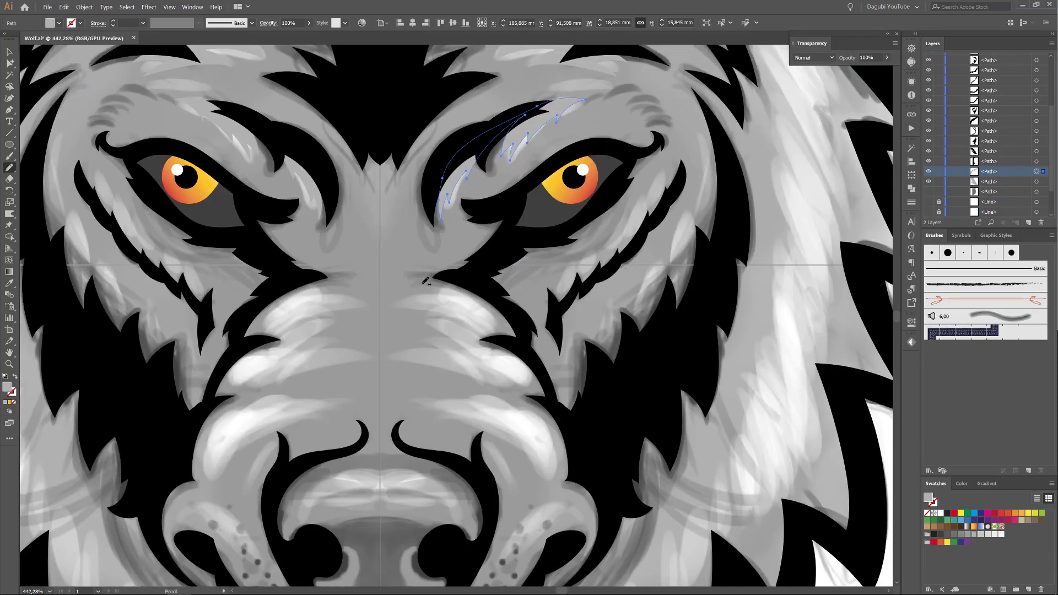
pyautogui.moveTo(510, 307)
pyautogui.mouseDown()
pyautogui.moveTo(517, 320)
pyautogui.moveTo(455, 314)
pyautogui.mouseUp()
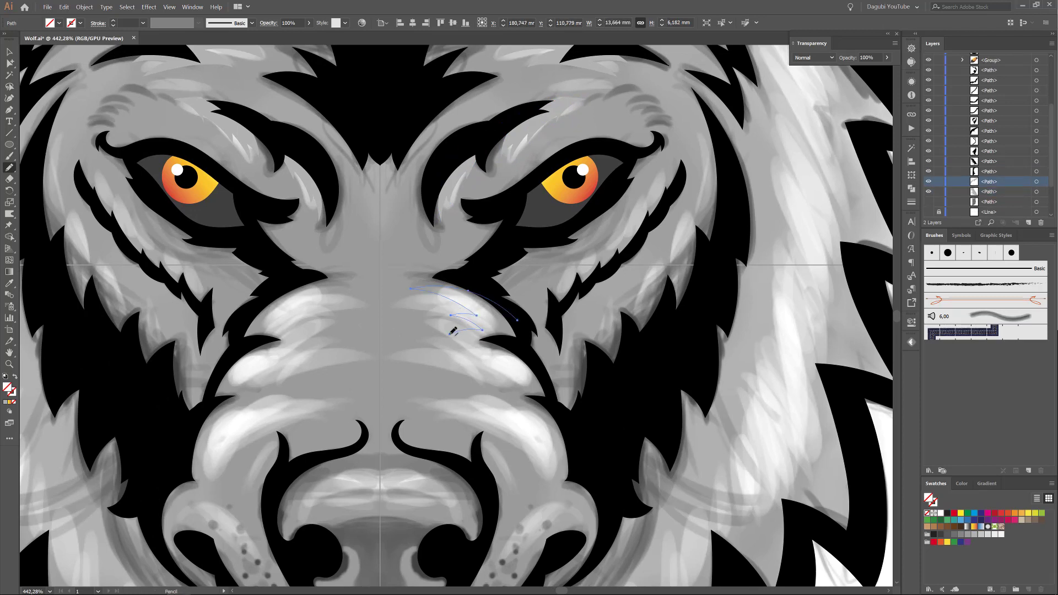
pyautogui.moveTo(509, 367); pyautogui.dragTo(474, 369)
pyautogui.click(975, 537)
pyautogui.rightClick(652, 309)
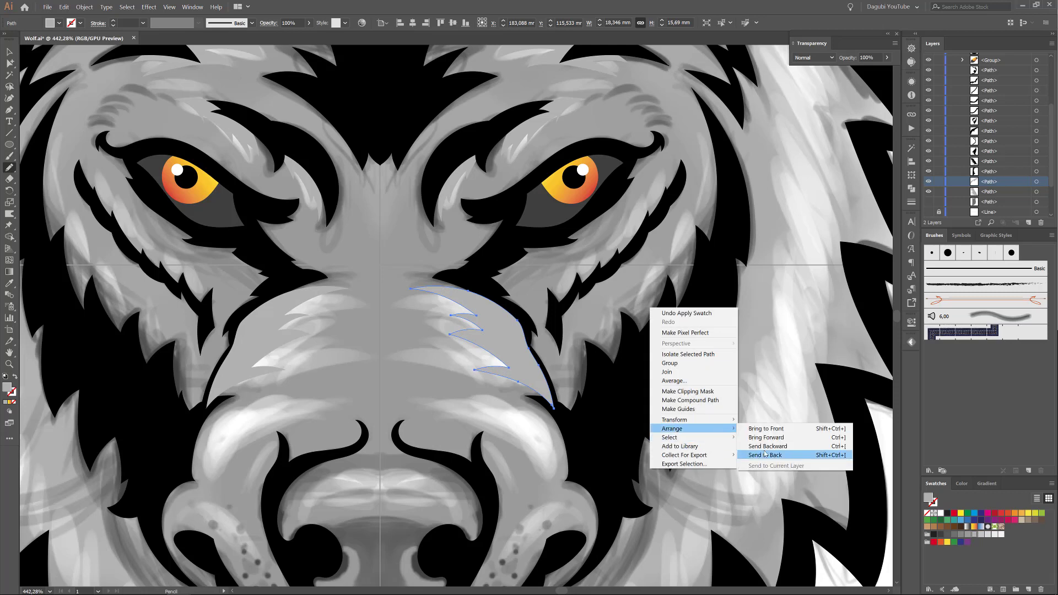
pyautogui.click(768, 465)
pyautogui.moveTo(993, 191); pyautogui.dragTo(1002, 149)
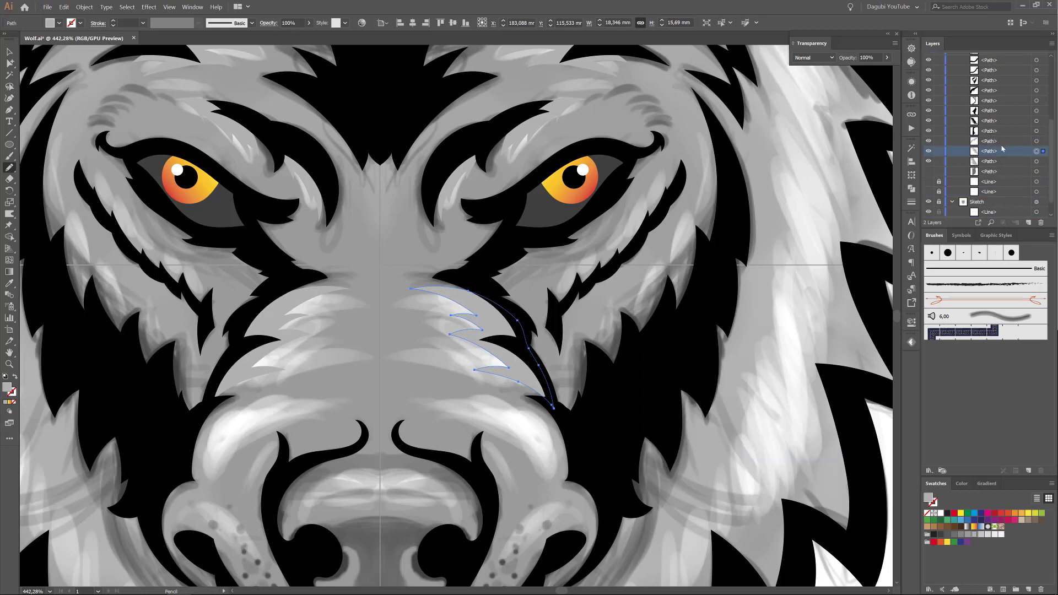
# - Add a light-grey curved highlight beside the nose and check it against the painted artwork
pyautogui.moveTo(468, 395)
pyautogui.mouseDown()
pyautogui.moveTo(558, 441)
pyautogui.moveTo(526, 452)
pyautogui.mouseUp()
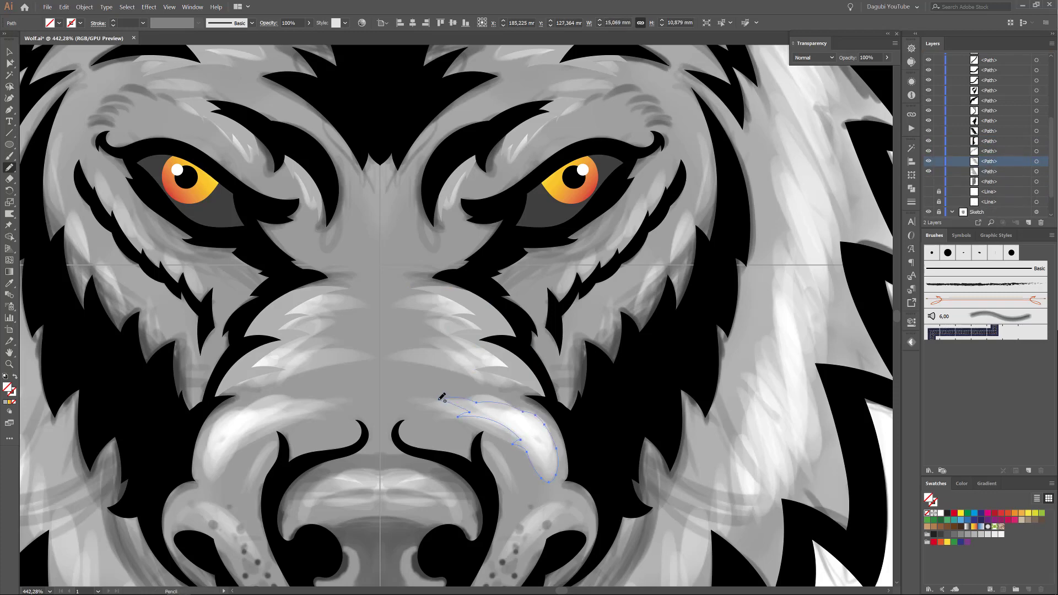
pyautogui.click(973, 534)
pyautogui.click(929, 182)
pyautogui.hotkey('ctrl', '0')
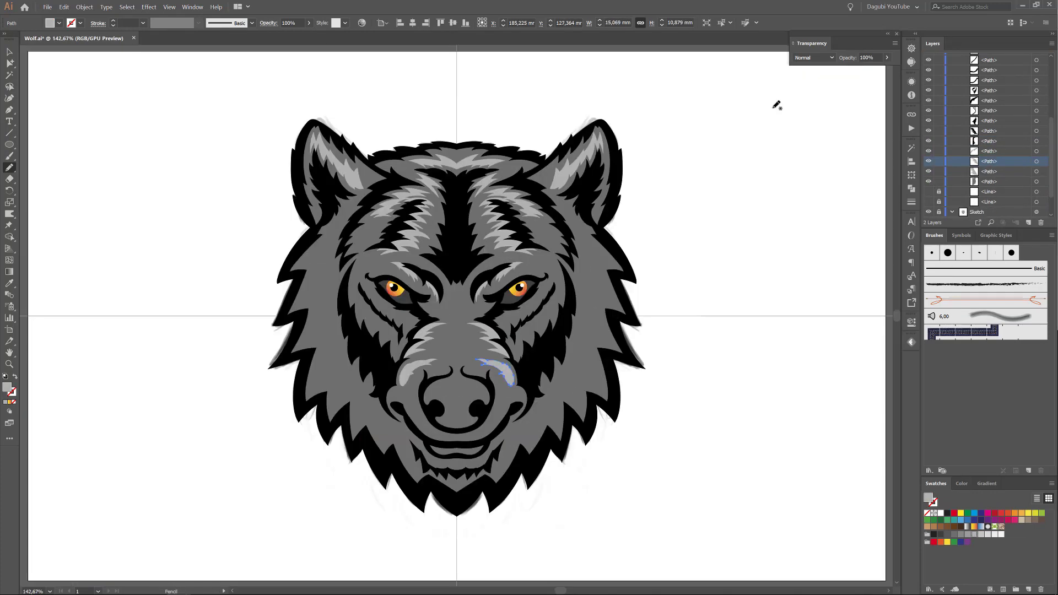
pyautogui.hotkey('ctrl', 'shift', 'a')
pyautogui.click(929, 181)
# - Trace a zigzag fur shape up the wolf's right cheek with the Pencil
pyautogui.moveTo(559, 221); pyautogui.dragTo(791, 270)
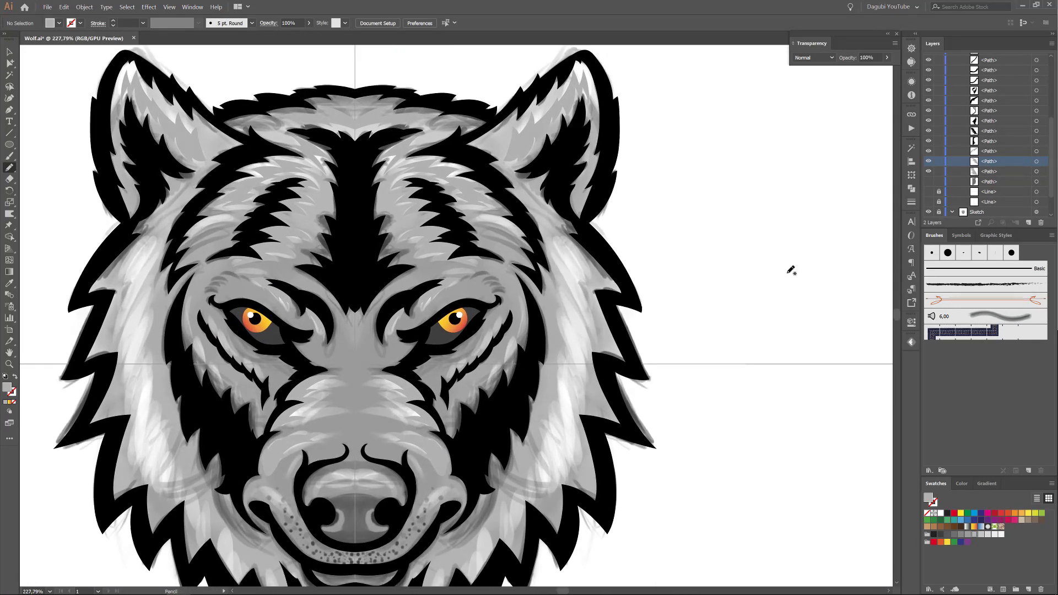
pyautogui.moveTo(565, 228)
pyautogui.mouseDown()
pyautogui.moveTo(592, 280)
pyautogui.moveTo(601, 341)
pyautogui.mouseUp()
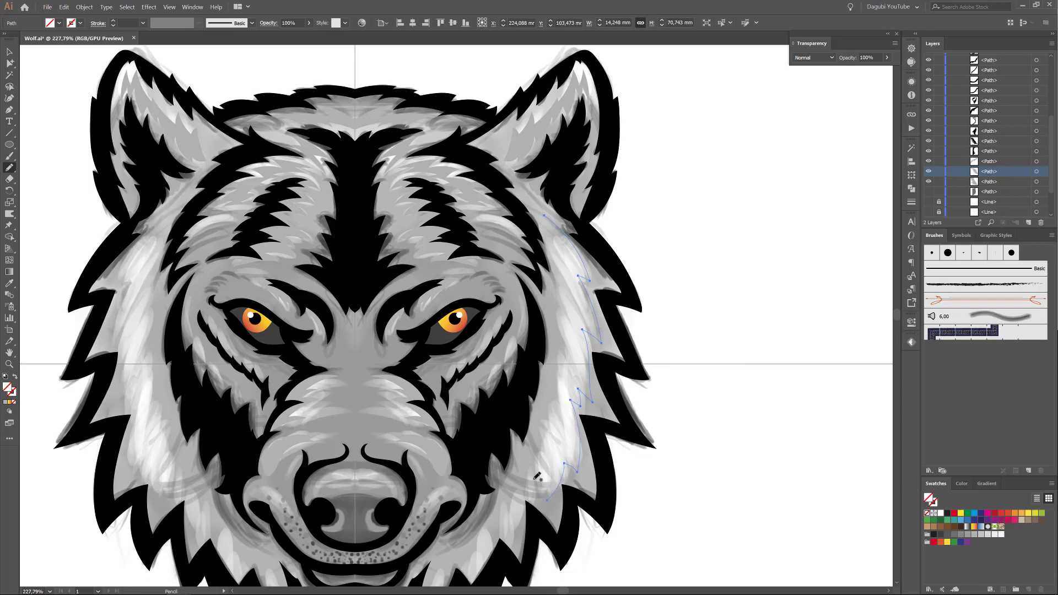
pyautogui.scroll(3, 538, 476)
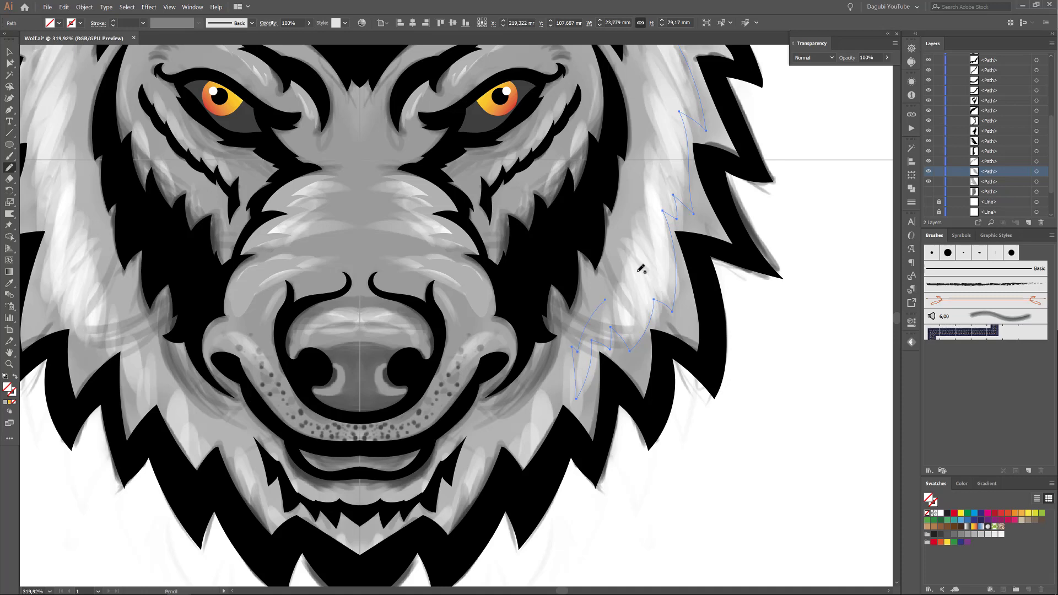
pyautogui.moveTo(648, 187); pyautogui.dragTo(610, 379)
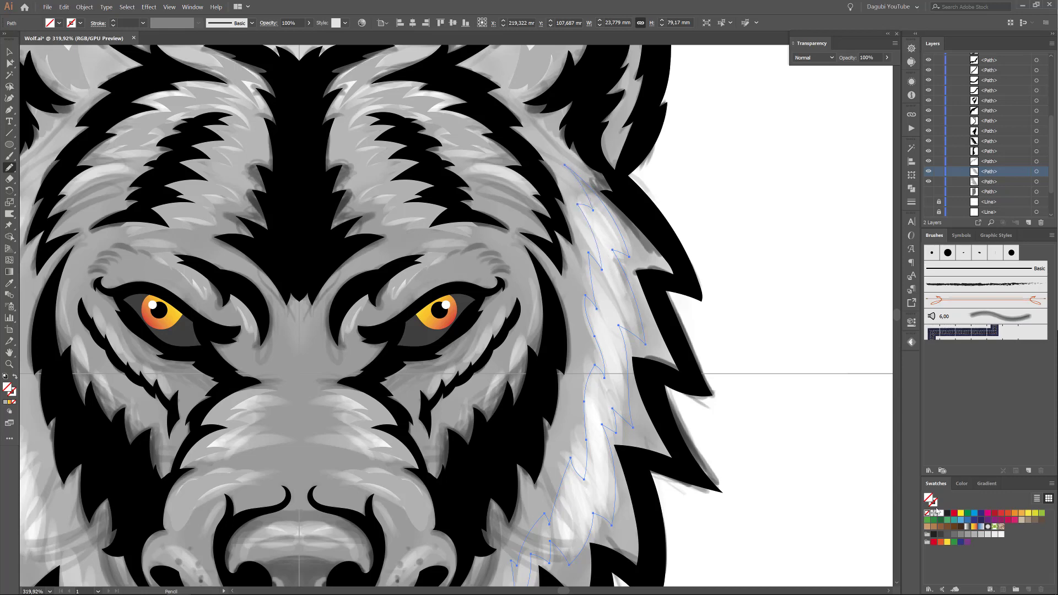
# - Fill the cheek fur shape with grey, then deselect and fit the artboard
pyautogui.click(967, 528)
pyautogui.hotkey('ctrl', '0')
pyautogui.hotkey('ctrl', 'shift', 'a')
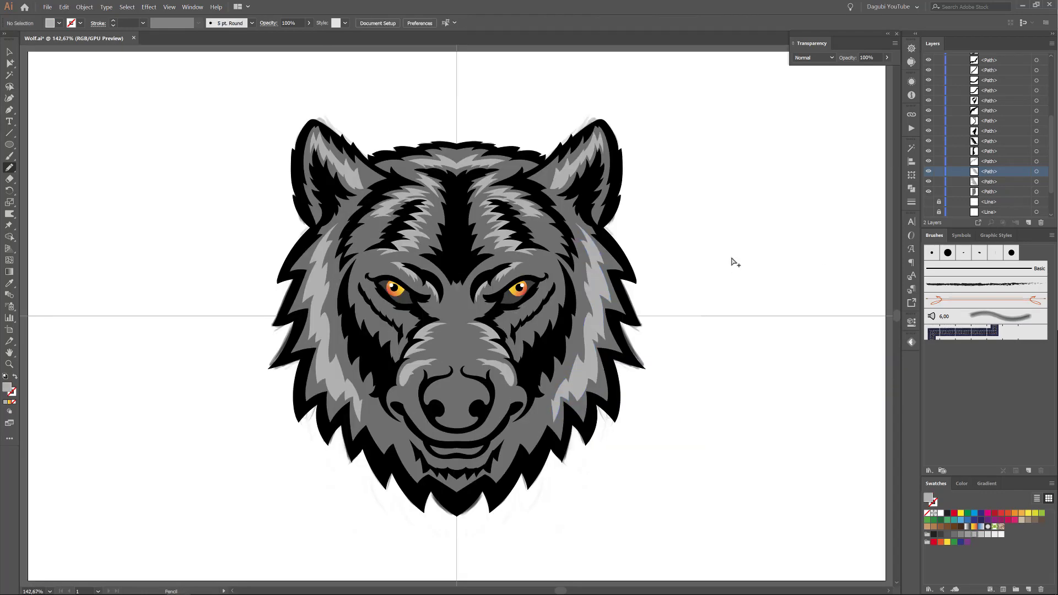
pyautogui.press('d')
pyautogui.scroll(-3, 987, 138)
# - Reset default colours and Pencil-trace a shape over the top of the nose
pyautogui.click(929, 190)
pyautogui.press('v')
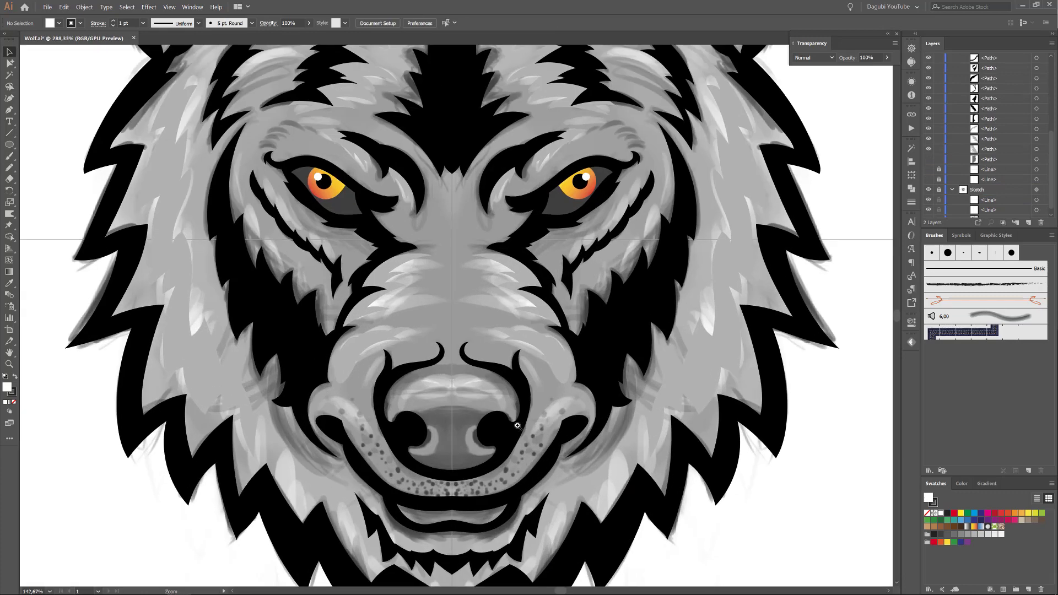
pyautogui.scroll(5, 457, 397)
pyautogui.click(9, 168)
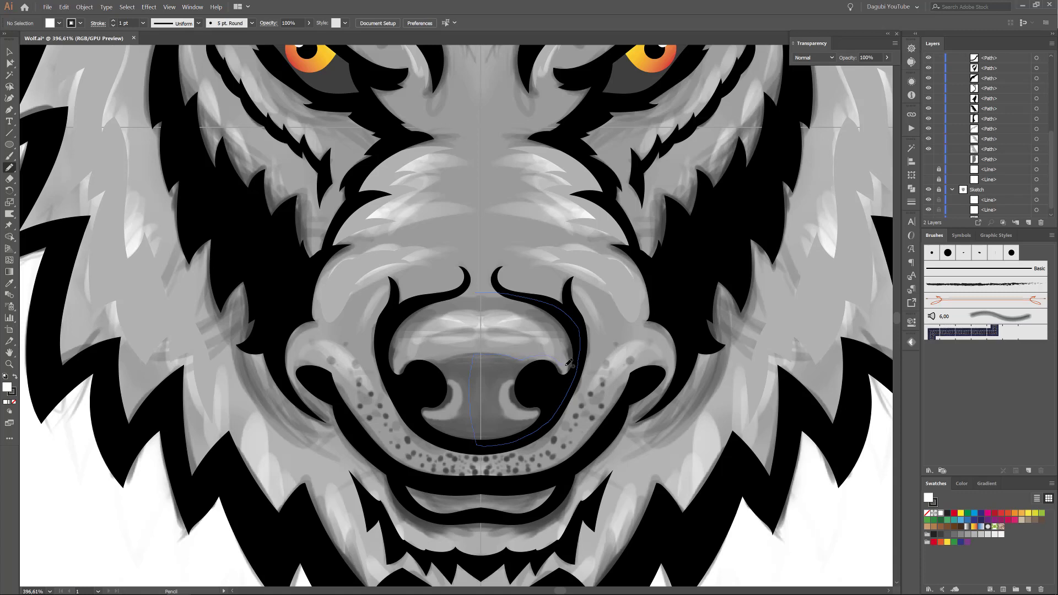
pyautogui.moveTo(490, 304); pyautogui.dragTo(449, 346)
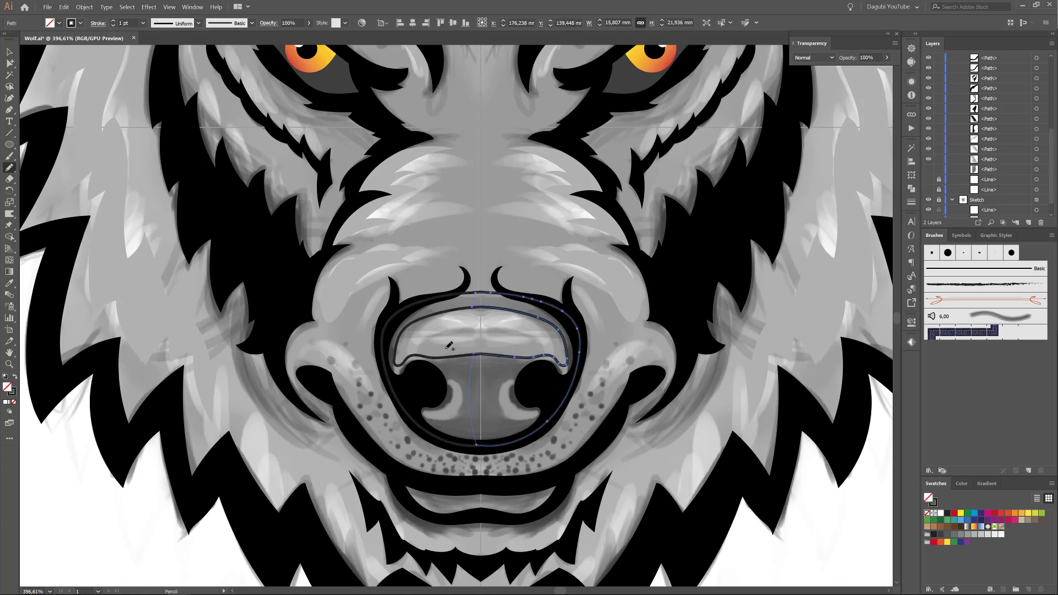
# - Give the nose shape a grey fill with no stroke and send it to back
pyautogui.click(948, 538)
pyautogui.press('x')
pyautogui.click(927, 513)
pyautogui.rightClick(524, 396)
pyautogui.click(639, 549)
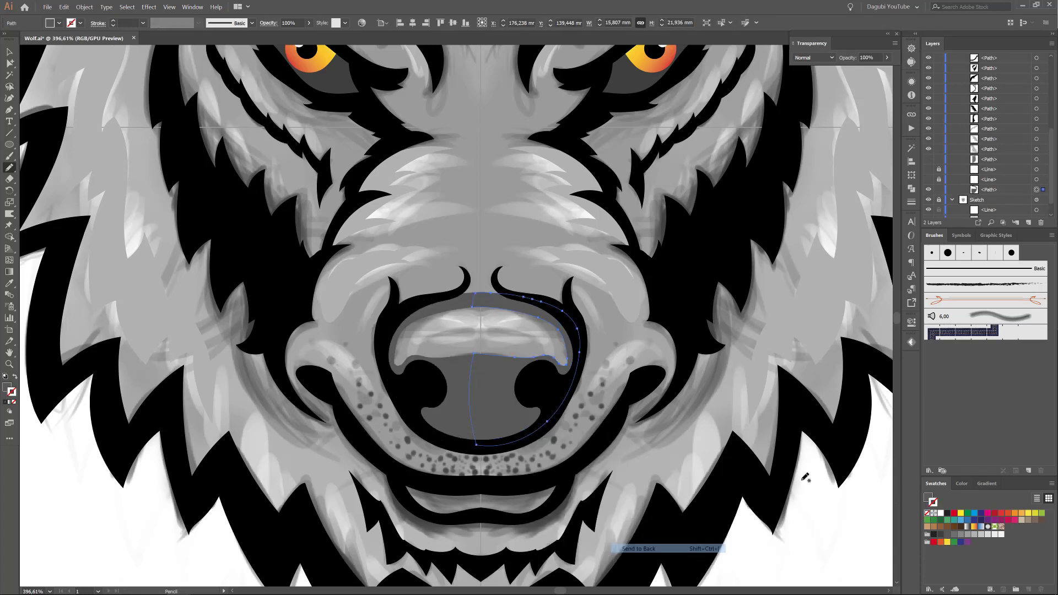
# - Hide the painted artwork layer and fill the nose shape with K=90 dark grey
pyautogui.click(929, 170)
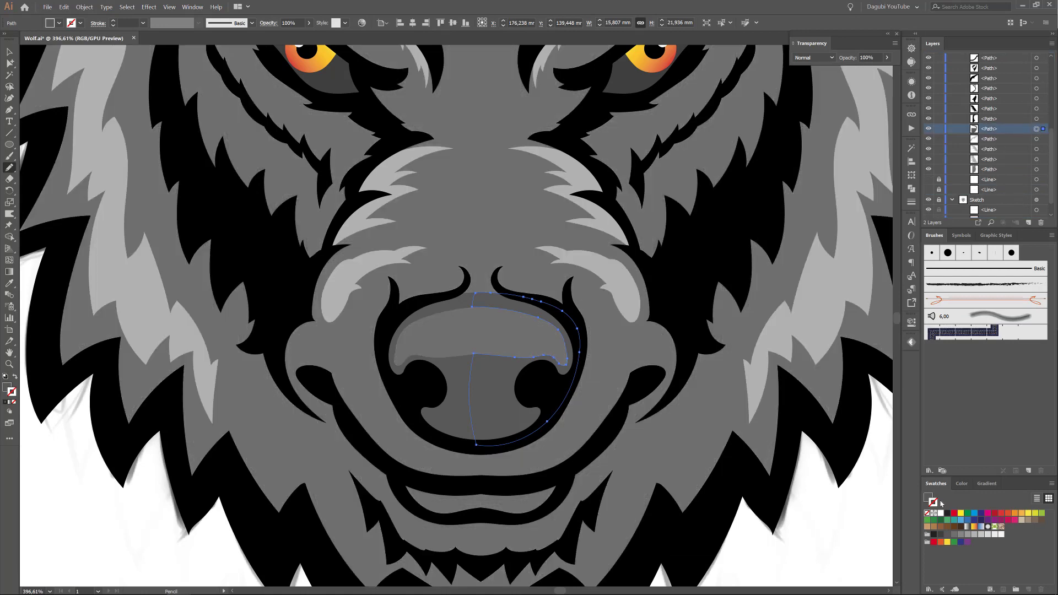
pyautogui.click(939, 535)
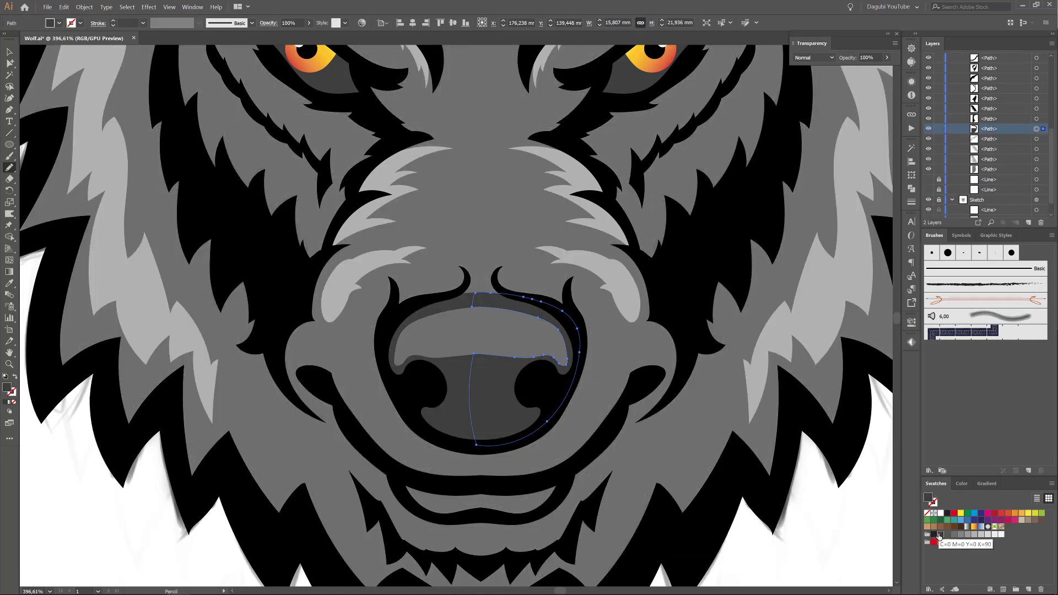
pyautogui.hotkey('ctrl', 'shift', 'a')
pyautogui.scroll(-5, 375, 461)
pyautogui.scroll(3, 568, 377)
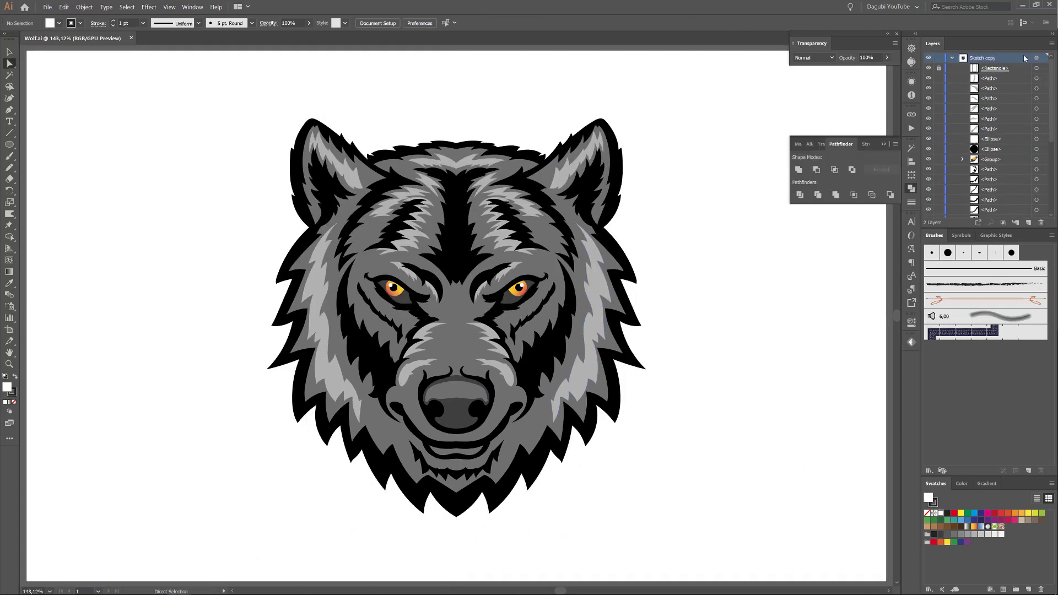
# - Unlock all objects and align the rectangle's left corner anchors vertically
pyautogui.click(84, 7)
pyautogui.click(92, 67)
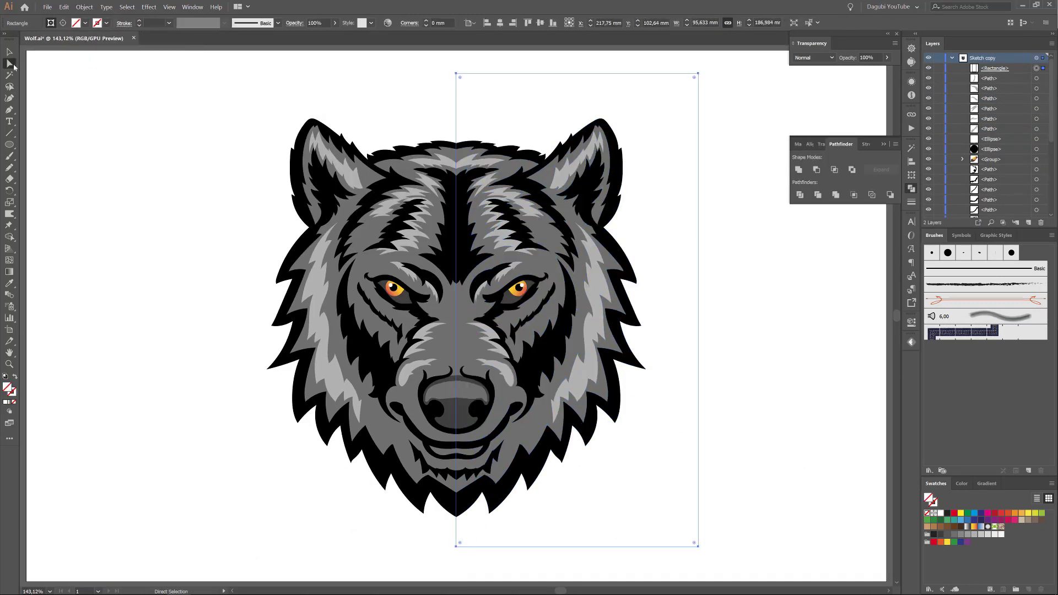
pyautogui.keyDown('shift'); pyautogui.click(456, 546); pyautogui.keyUp('shift')
pyautogui.click(318, 24)
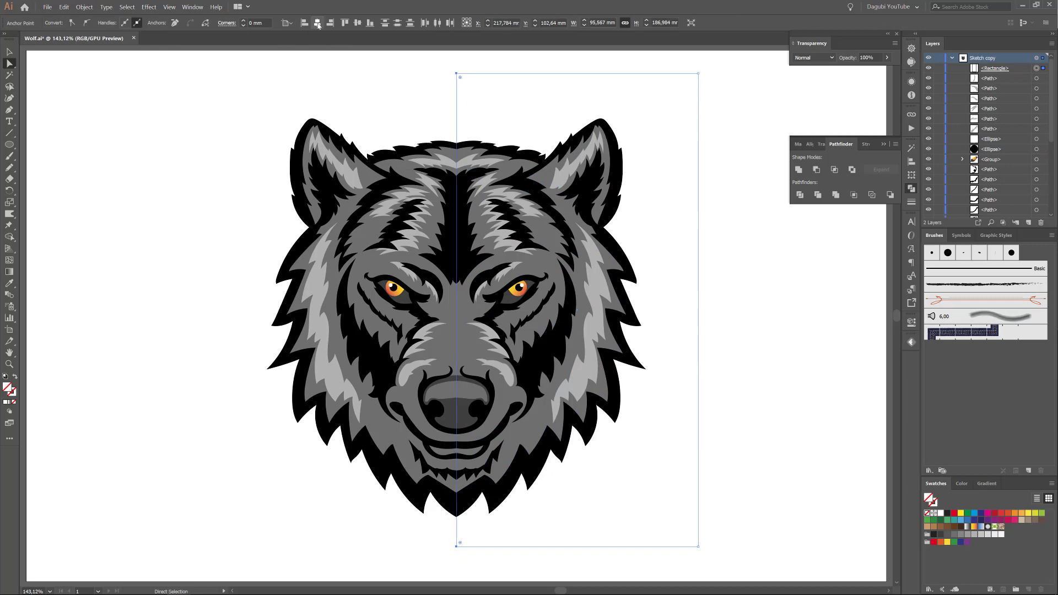
# - Expand the appearance of all artwork and Pathfinder-merge the Sketch copy layer into one
pyautogui.hotkey('ctrl', 'a')
pyautogui.click(85, 7)
pyautogui.click(94, 99)
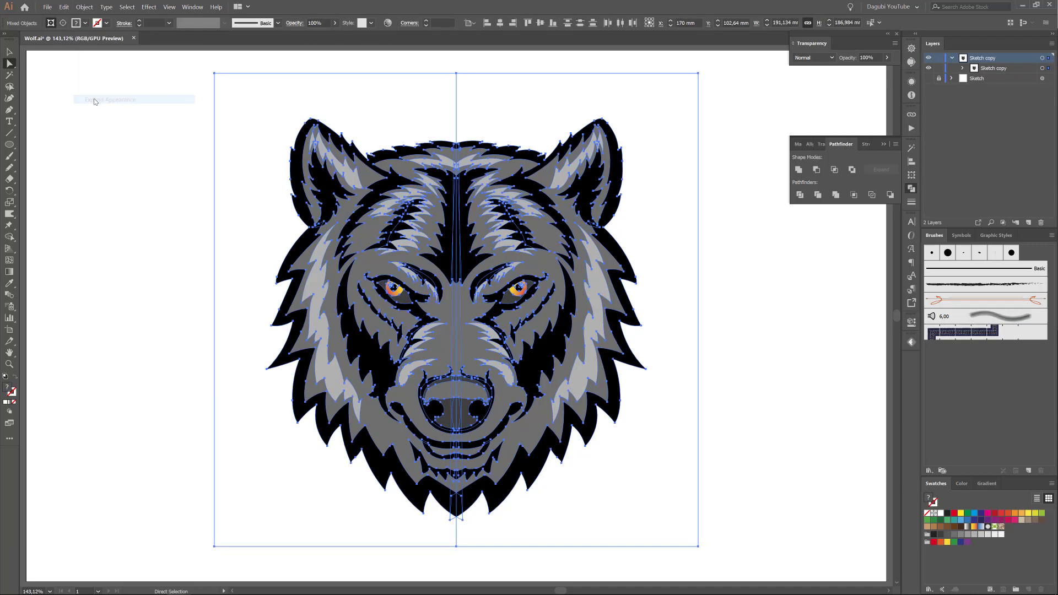
pyautogui.click(1043, 58)
pyautogui.click(836, 195)
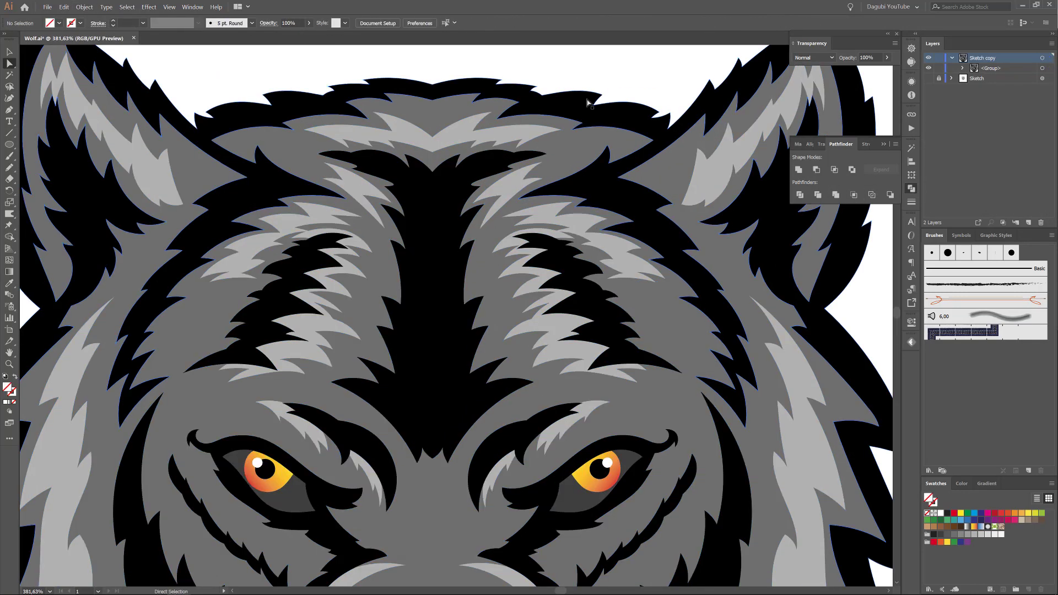
pyautogui.click(743, 290)
# - Select the fur shapes sharing a fill and switch to the Knife tool
pyautogui.press('k')
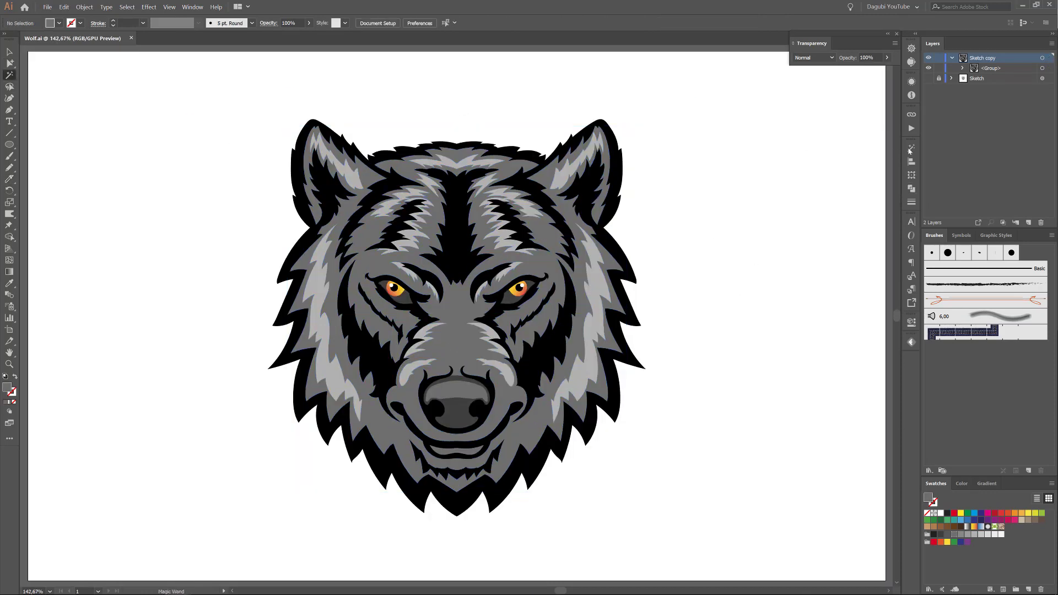
pyautogui.click(911, 149)
pyautogui.click(440, 246)
pyautogui.scroll(5, 440, 246)
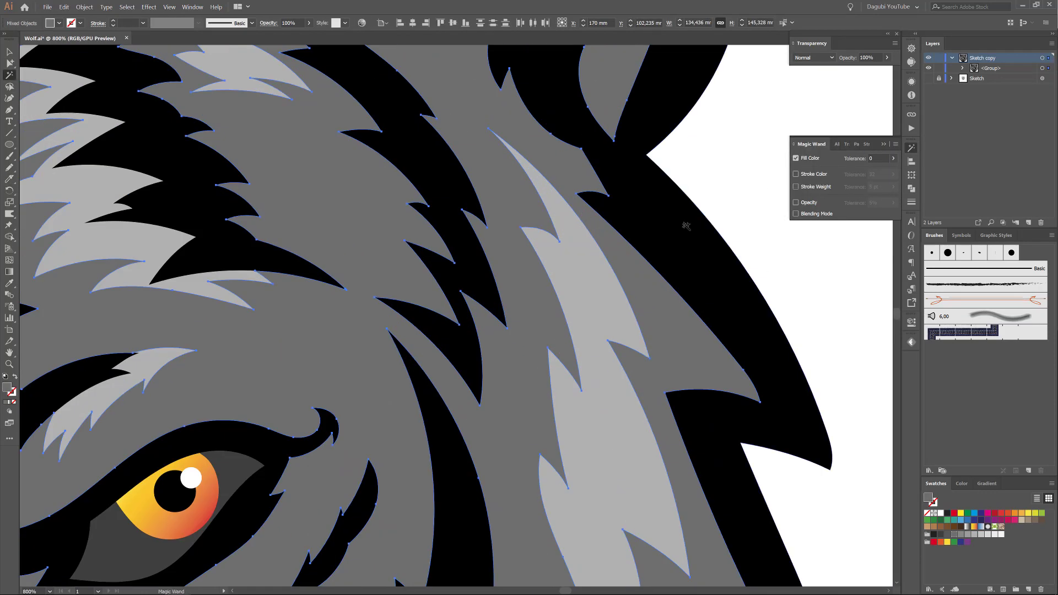
pyautogui.click(9, 179)
pyautogui.scroll(-3, 626, 238)
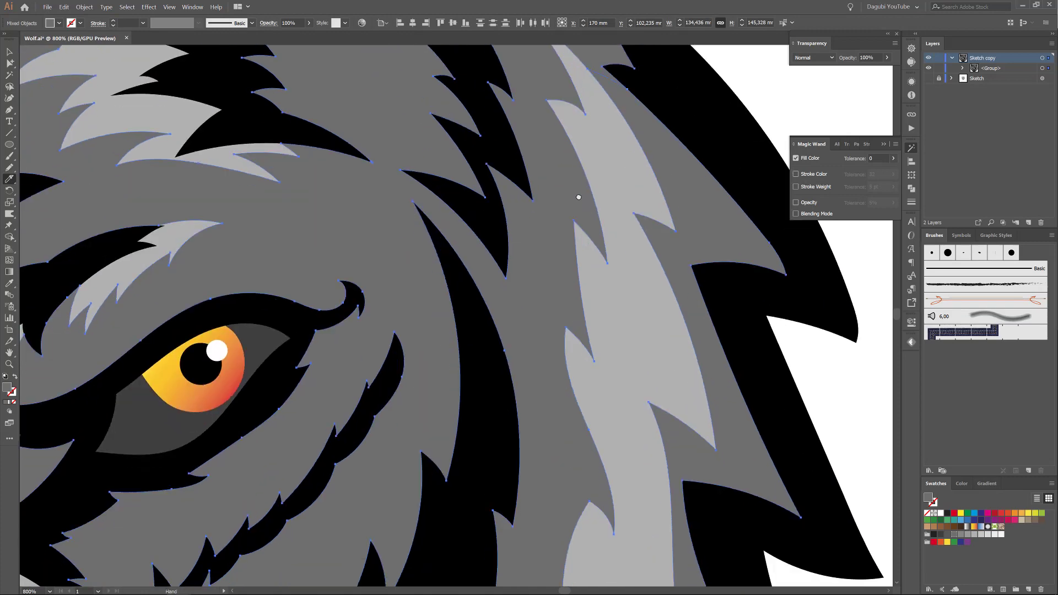
pyautogui.scroll(-4, 571, 196)
pyautogui.scroll(5, 512, 397)
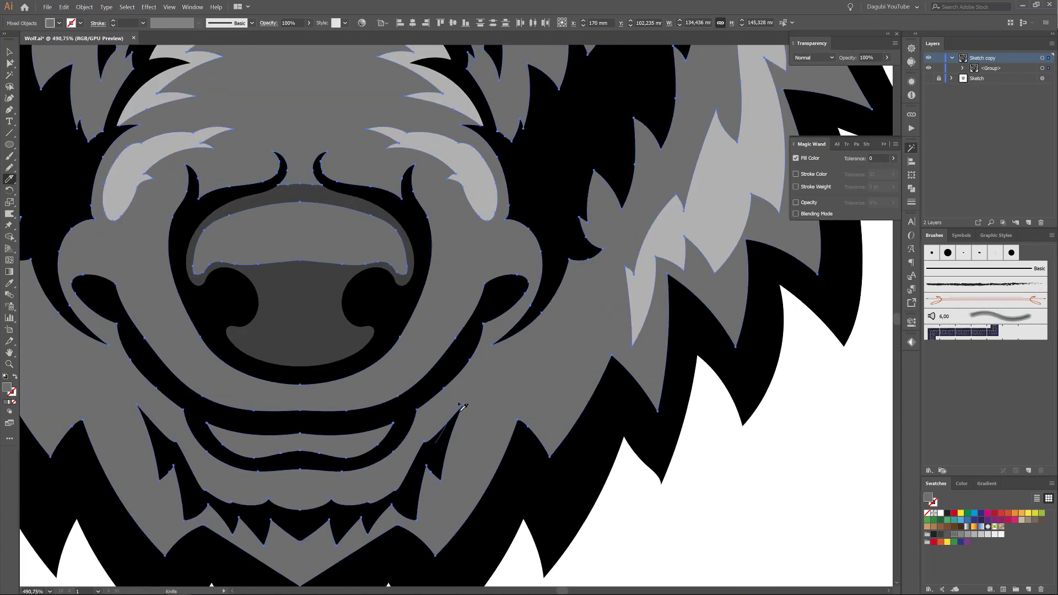
pyautogui.scroll(-2, 540, 312)
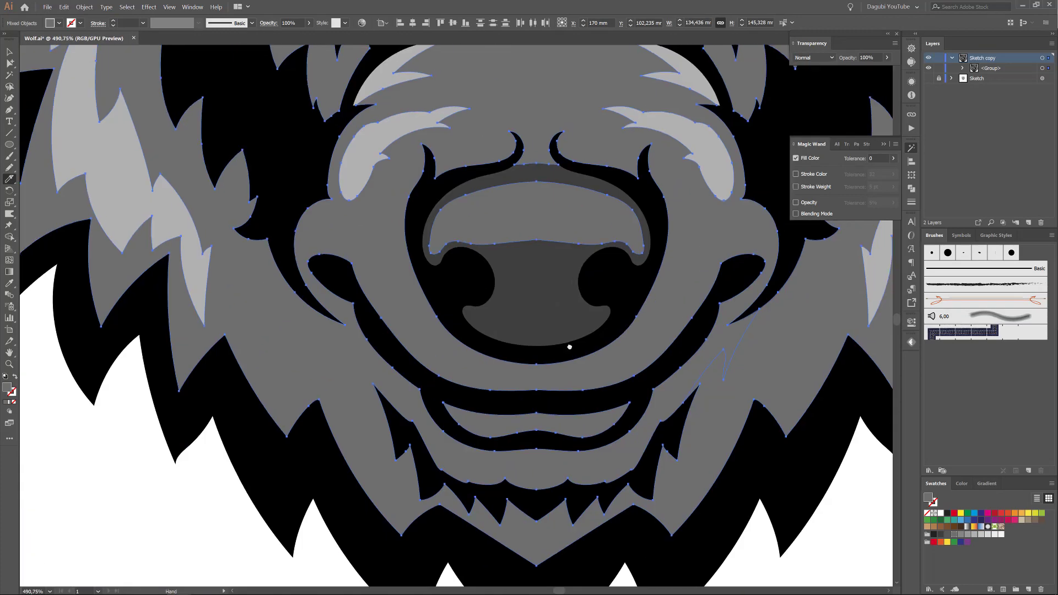
pyautogui.scroll(2, 339, 442)
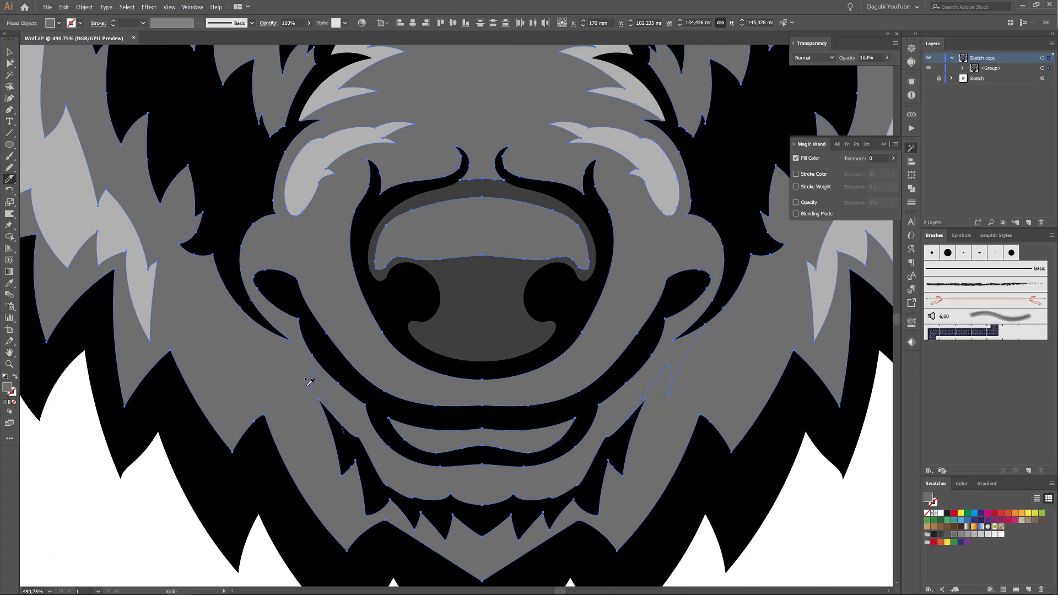
pyautogui.scroll(-4, 547, 433)
pyautogui.scroll(1, 534, 472)
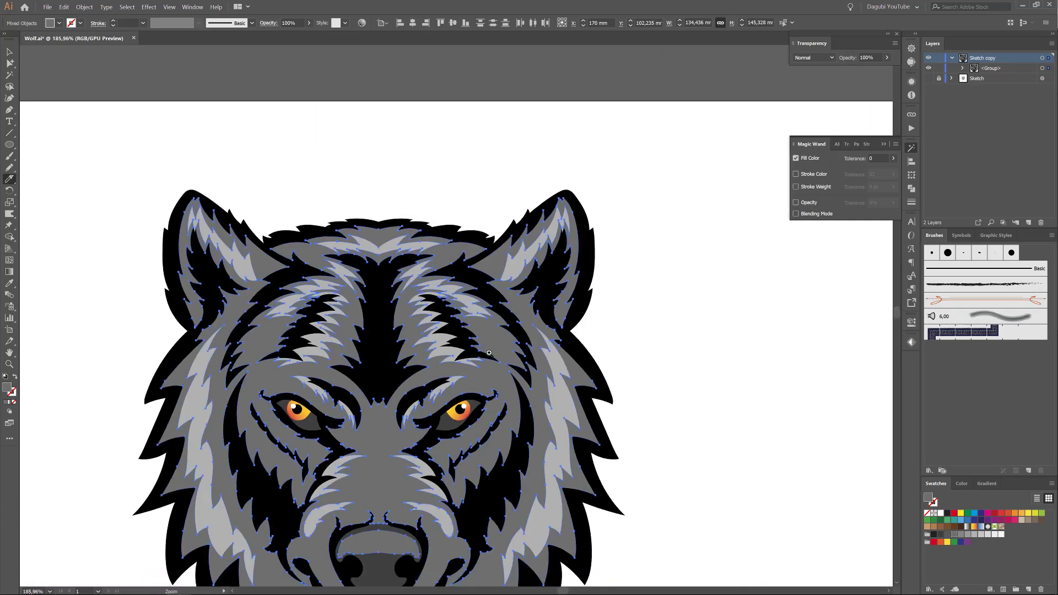
pyautogui.scroll(4, 534, 472)
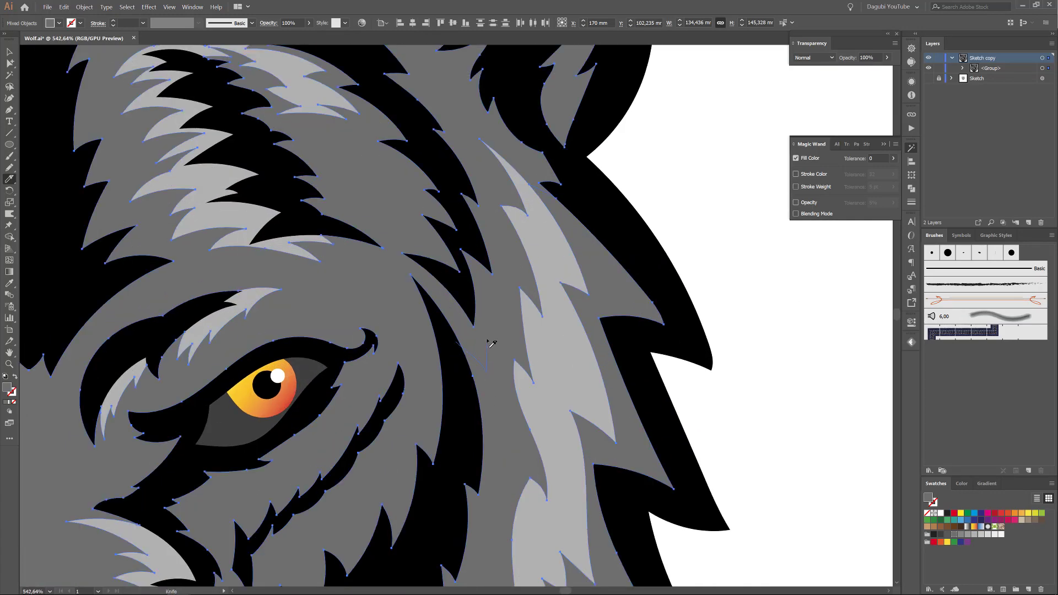
pyautogui.scroll(-4, 536, 266)
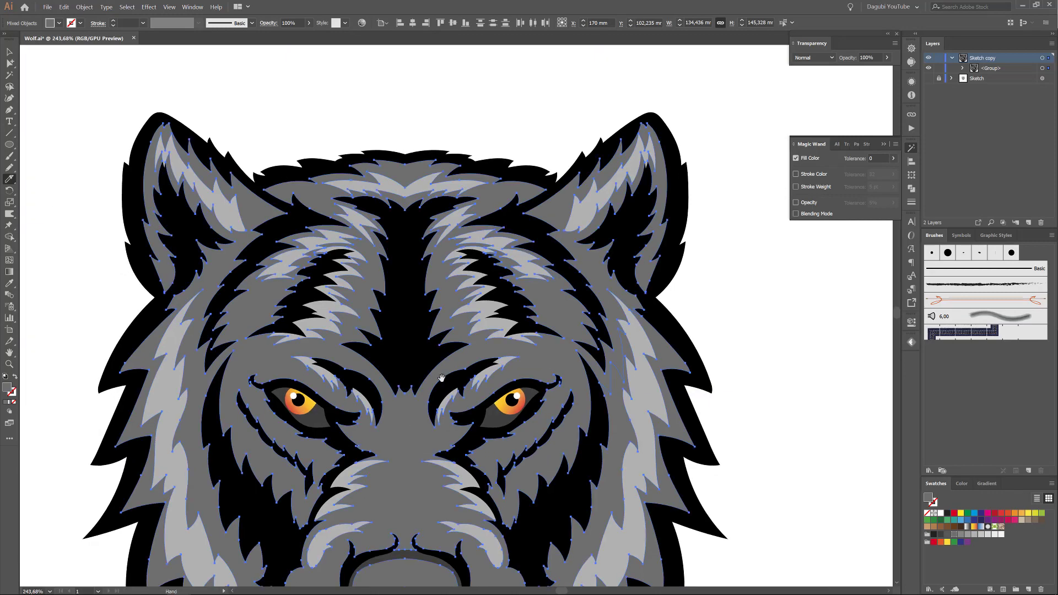
pyautogui.scroll(1, 309, 331)
pyautogui.scroll(2, 309, 331)
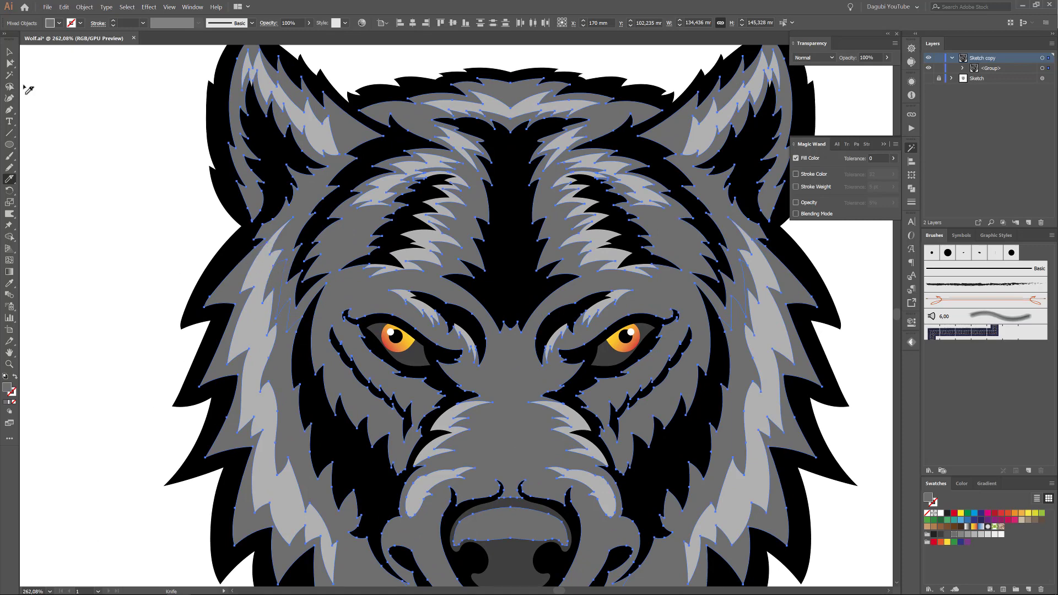
# - Recolour the outer light-grey fur band a darker grey using Group Selection
pyautogui.press('a')
pyautogui.scroll(-2, 386, 275)
pyautogui.scroll(1, 386, 276)
pyautogui.click(254, 331)
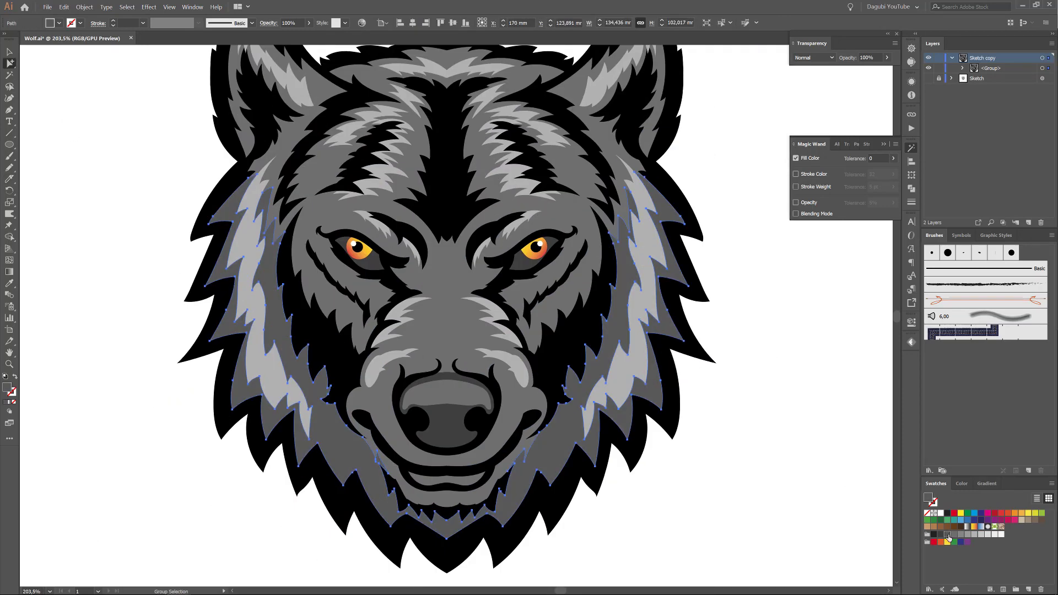
pyautogui.click(947, 534)
pyautogui.click(818, 449)
pyautogui.scroll(-2, 662, 418)
pyautogui.scroll(1, 513, 386)
# - Magic Wand the muzzle's grey fills and slice them with the Knife tool
pyautogui.press('y')
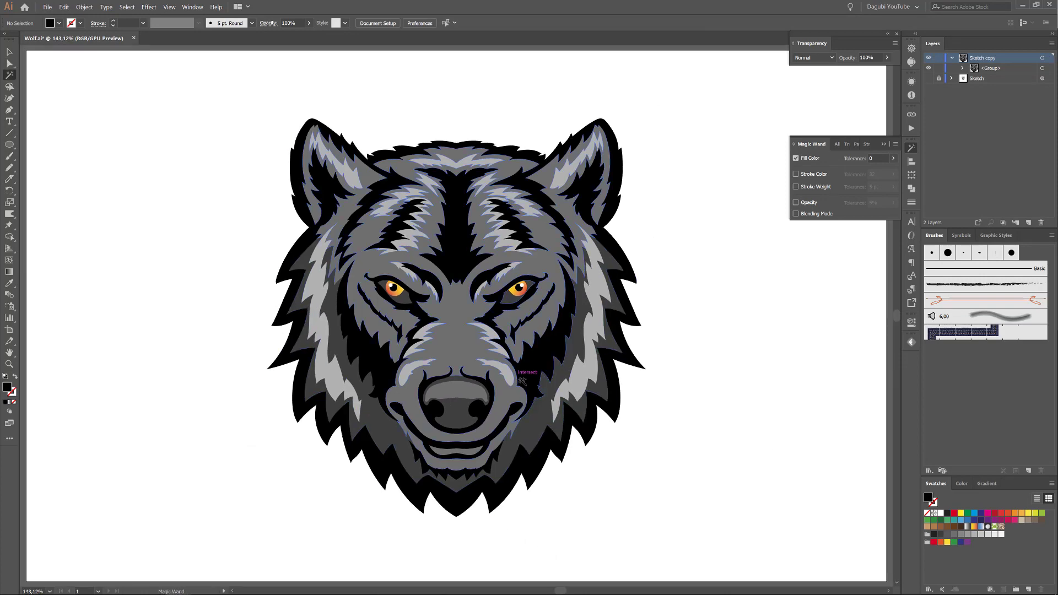
pyautogui.click(522, 380)
pyautogui.scroll(3, 468, 499)
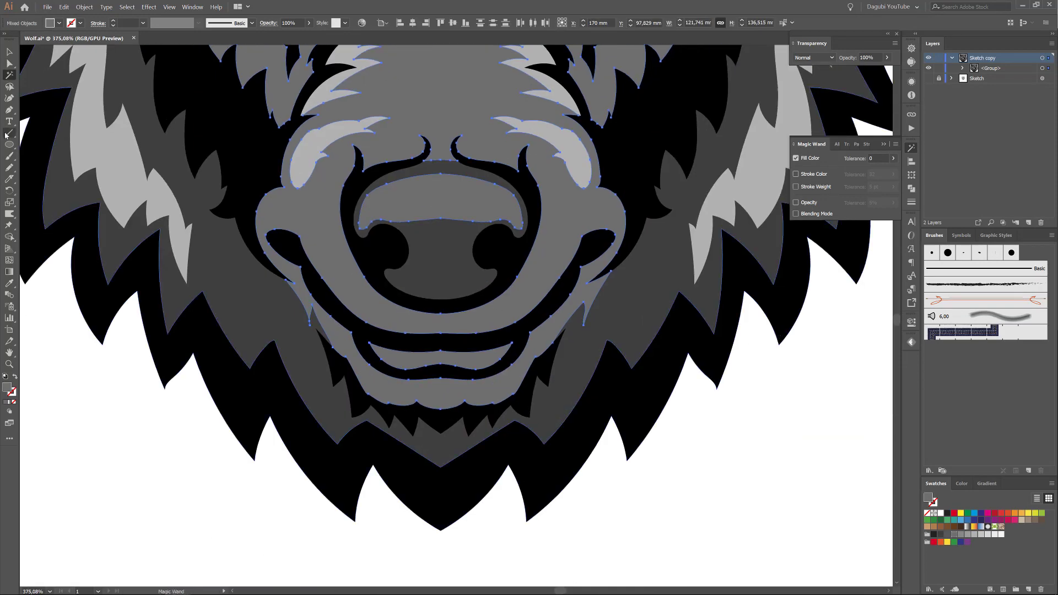
pyautogui.press('k')
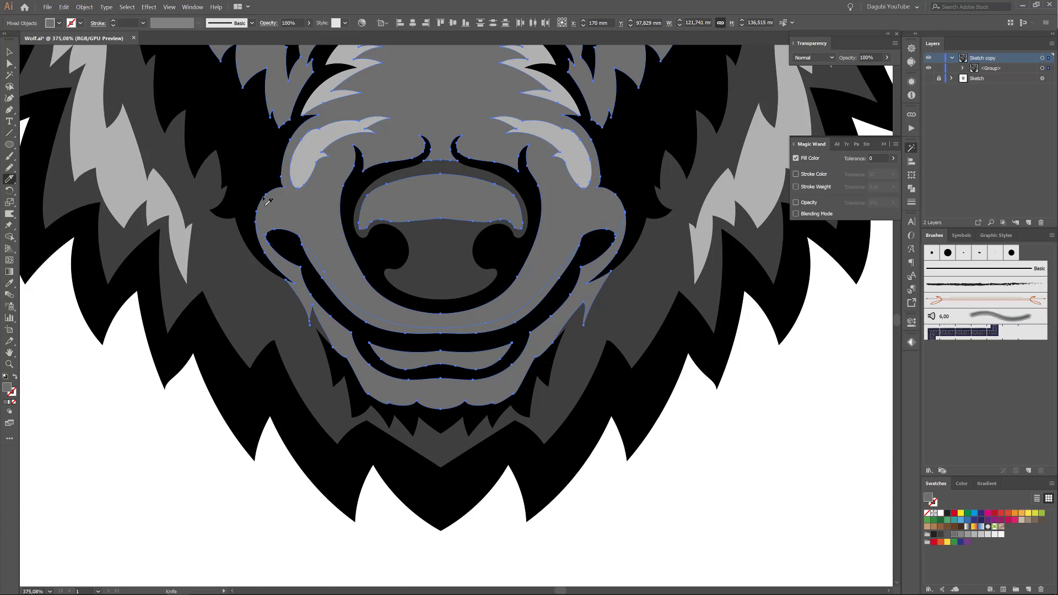
# - Check the separated mouth piece with Direct Selection, then deselect and zoom out
pyautogui.click(9, 63)
pyautogui.click(407, 333)
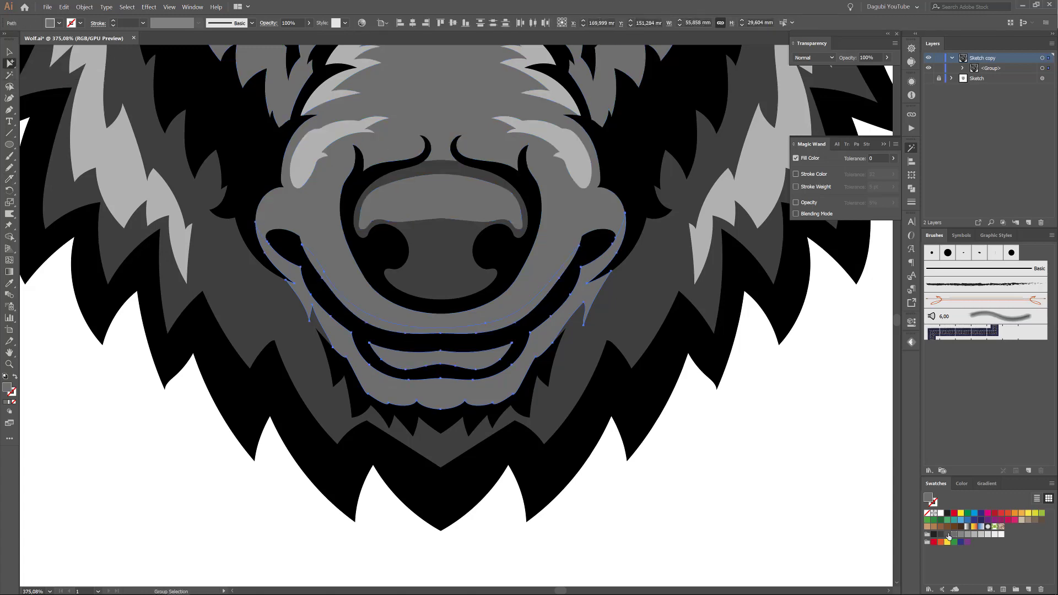
pyautogui.hotkey('ctrl', 'shift', 'a')
pyautogui.hotkey('ctrl', '-')
pyautogui.hotkey('ctrl', '-')
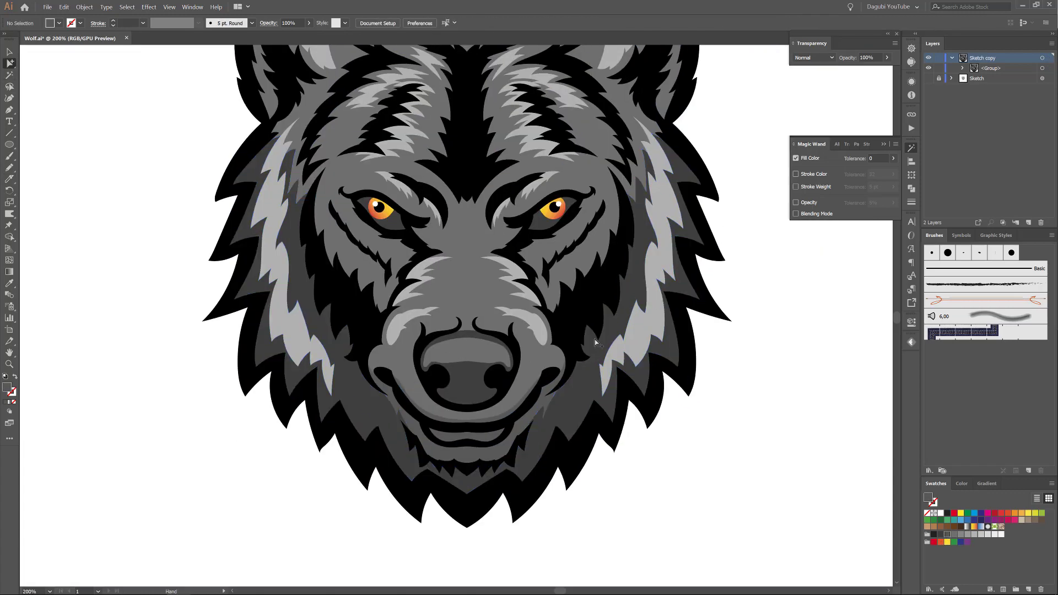
pyautogui.scroll(3, 482, 335)
pyautogui.scroll(-4, 803, 502)
# - Drag the outline's chin anchor lower and reshape the spike tip right of the chin
pyautogui.scroll(1, 557, 390)
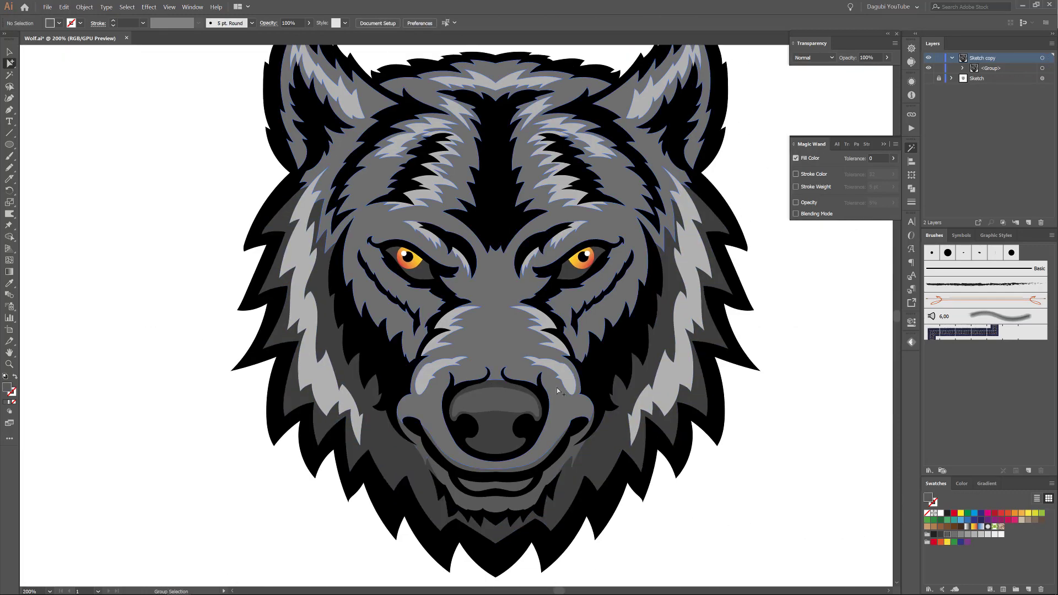
pyautogui.scroll(-3, 557, 391)
pyautogui.scroll(3, 497, 441)
pyautogui.moveTo(479, 383); pyautogui.dragTo(479, 394)
pyautogui.click(575, 364)
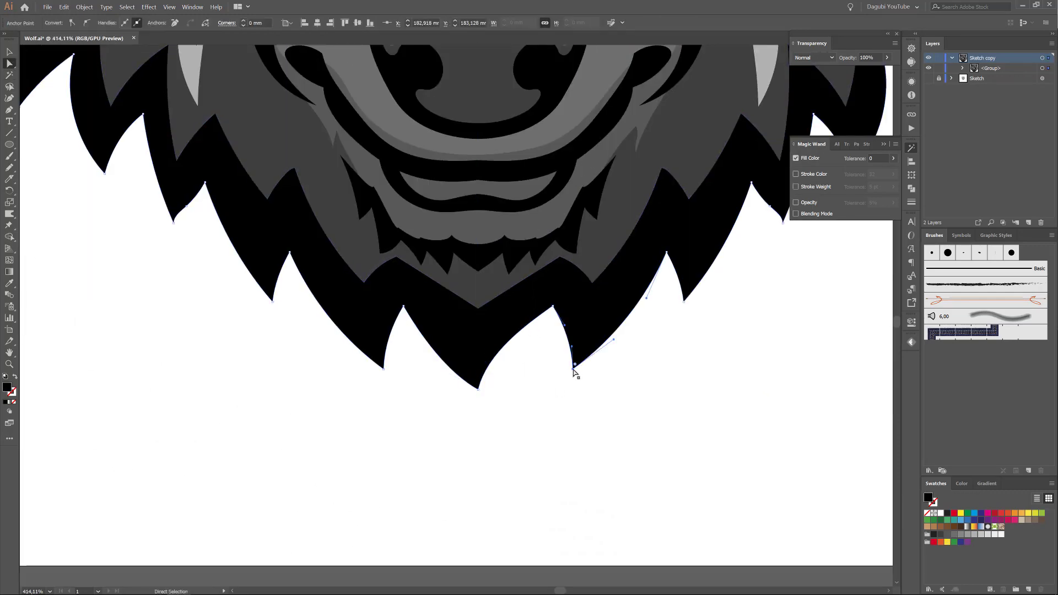
pyautogui.moveTo(579, 354); pyautogui.dragTo(455, 388)
pyautogui.click(571, 338)
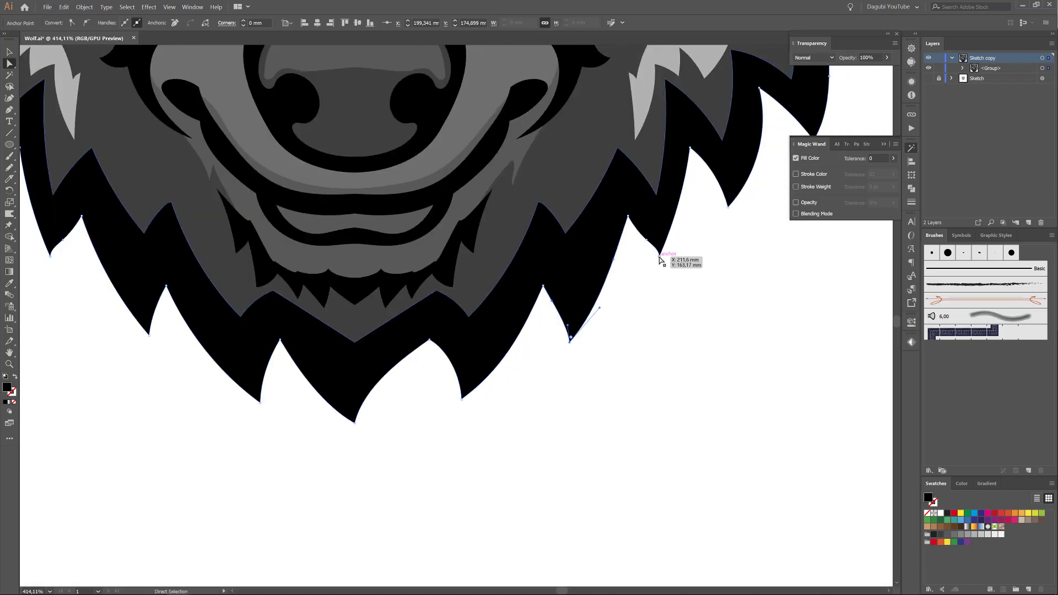
# - Reshape the spike tips higher on the right side, then deselect and fit the artboard
pyautogui.click(728, 205)
pyautogui.moveTo(728, 205); pyautogui.dragTo(589, 269)
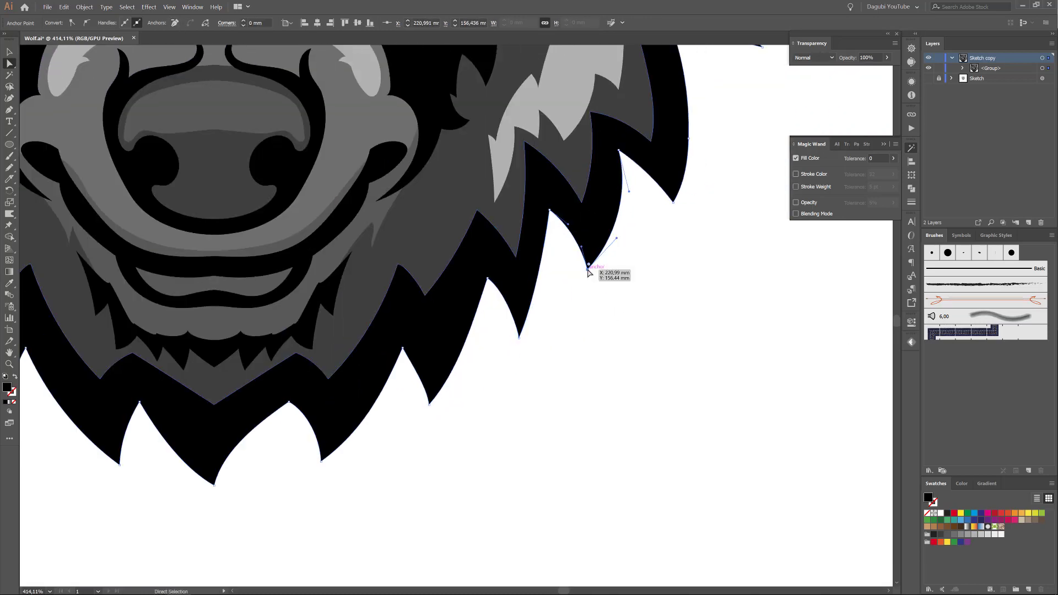
pyautogui.moveTo(667, 173); pyautogui.dragTo(533, 416)
pyautogui.moveTo(638, 323); pyautogui.dragTo(630, 330)
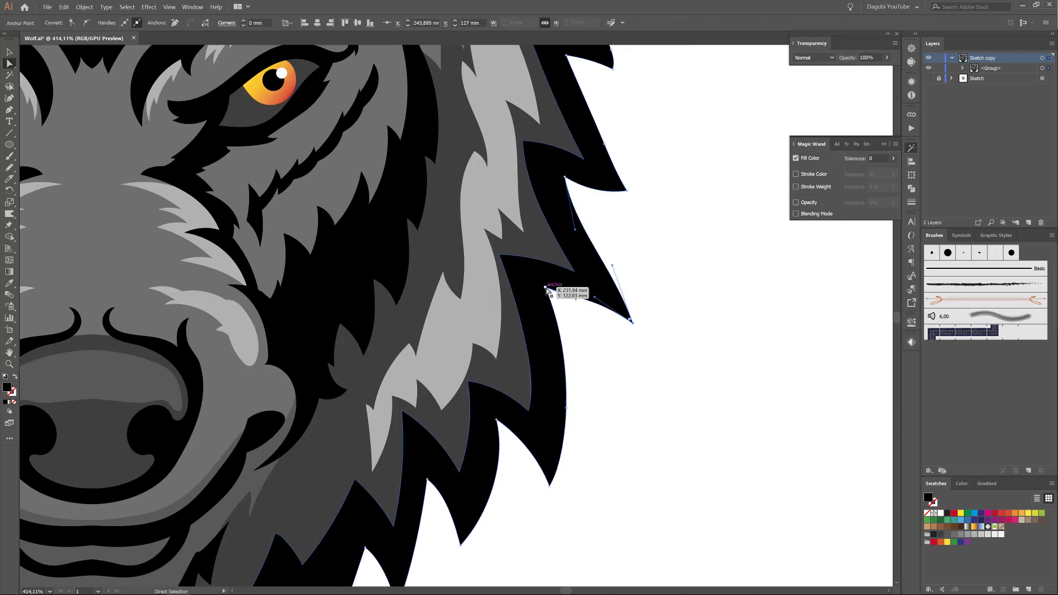
pyautogui.scroll(3, 546, 289)
pyautogui.moveTo(576, 266); pyautogui.dragTo(550, 267)
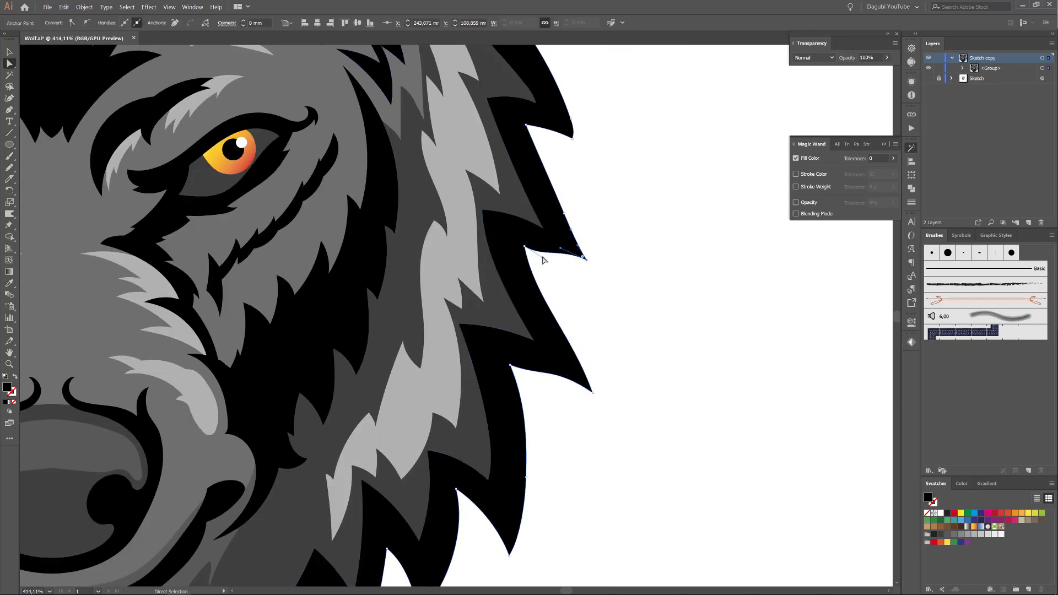
pyautogui.scroll(3, 543, 259)
pyautogui.click(518, 276)
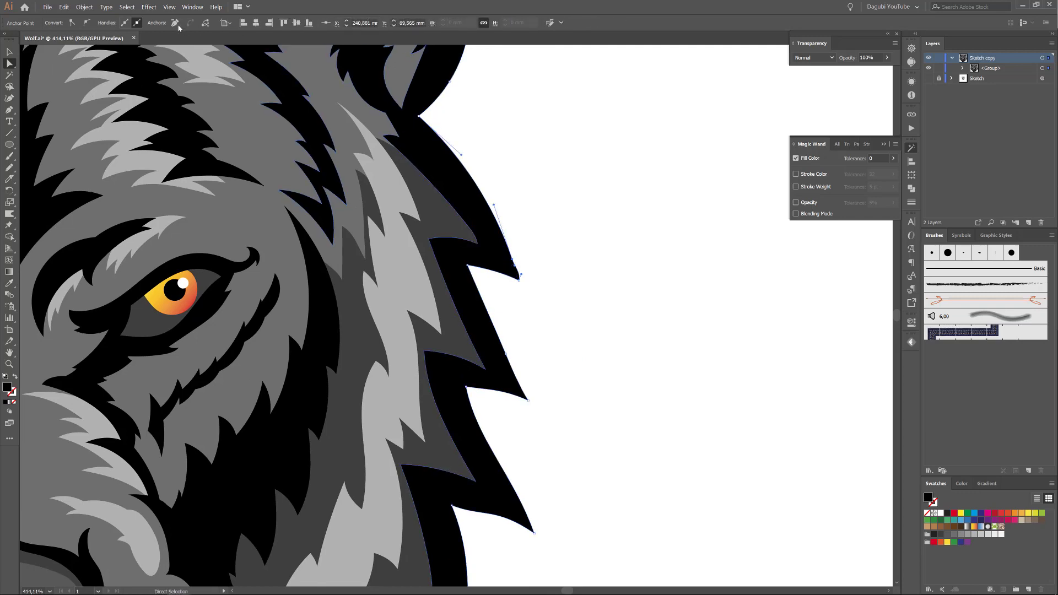
pyautogui.click(586, 385)
pyautogui.hotkey('ctrl', '0')
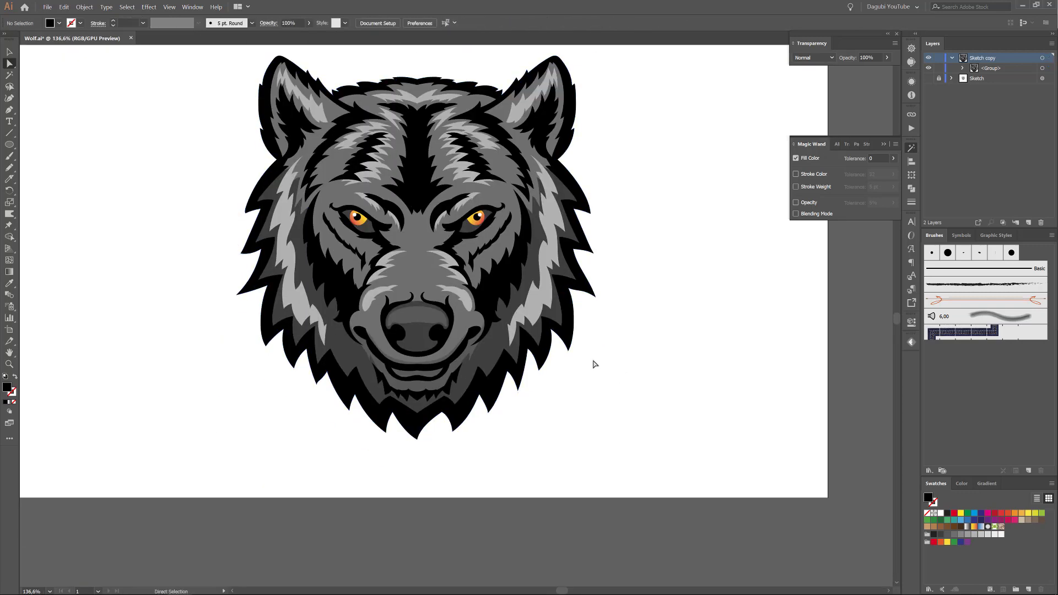
# - Magic Wand the wolf's grey face fills and make them one compound path
pyautogui.press('y')
pyautogui.click(457, 331)
pyautogui.click(85, 6)
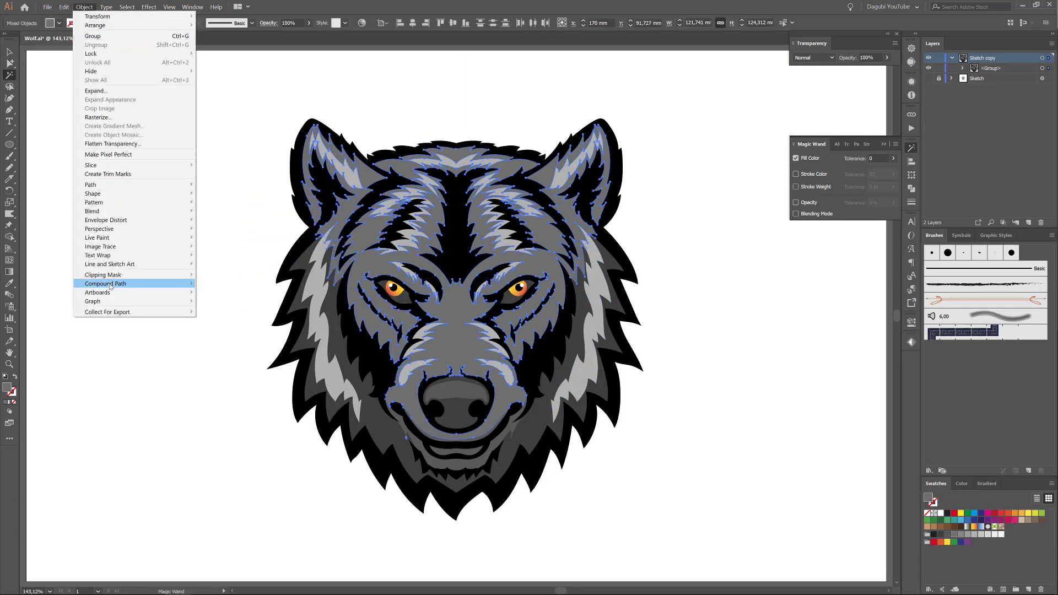
pyautogui.click(213, 283)
# - Fill the face with a radial gradient, aimed upward and squashed into a slightly rotated oval
pyautogui.click(987, 484)
pyautogui.click(931, 489)
pyautogui.click(982, 486)
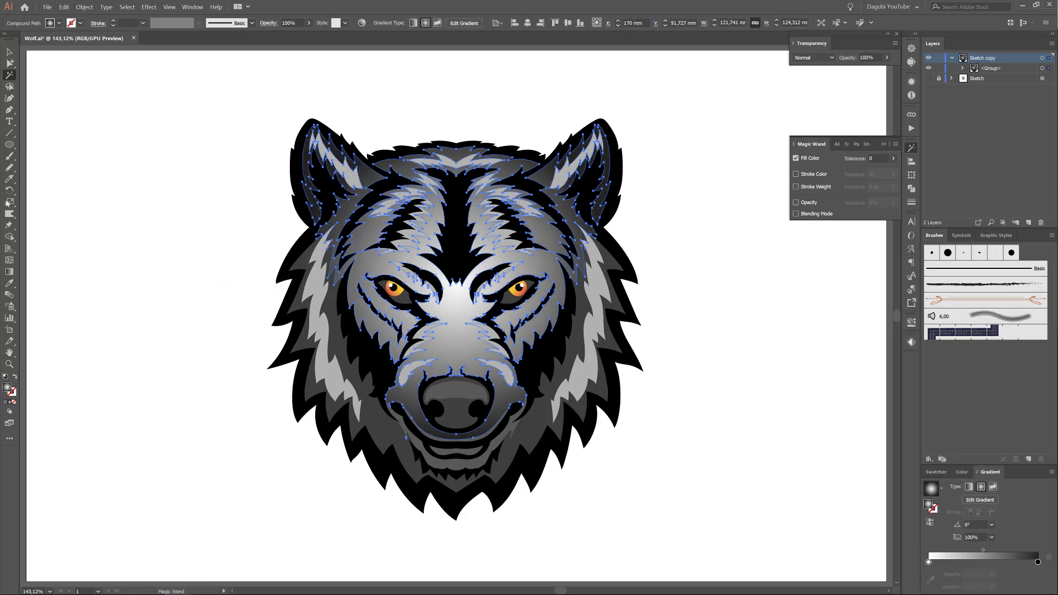
pyautogui.press('g')
pyautogui.moveTo(456, 305); pyautogui.dragTo(519, 102)
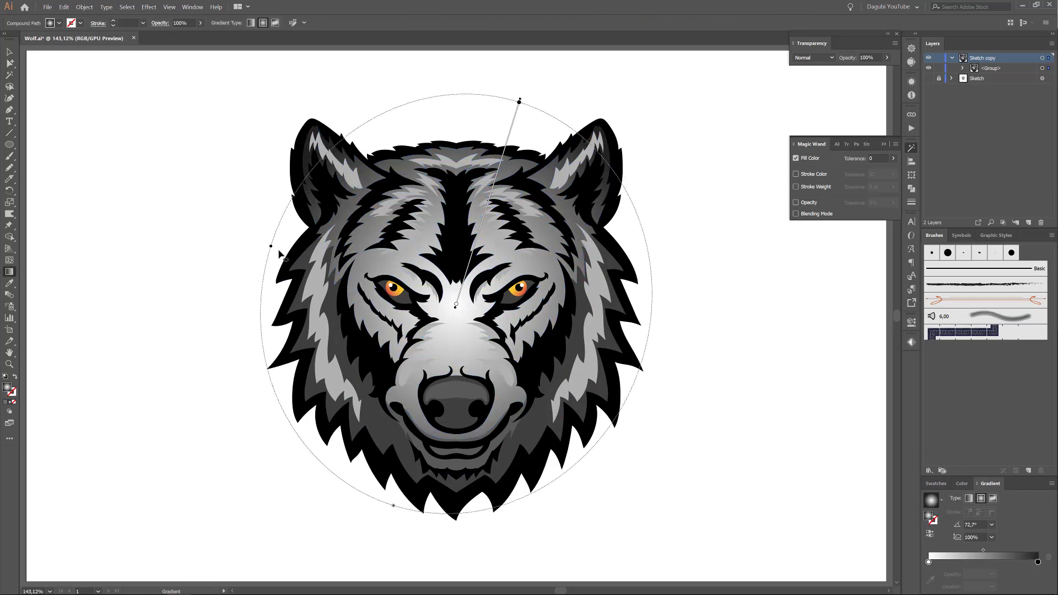
pyautogui.moveTo(279, 254); pyautogui.dragTo(303, 259)
pyautogui.moveTo(517, 100); pyautogui.dragTo(503, 96)
# - Give the light-grey fur the face gradient as a compound path and reshape its radial gradient
pyautogui.click(11, 75)
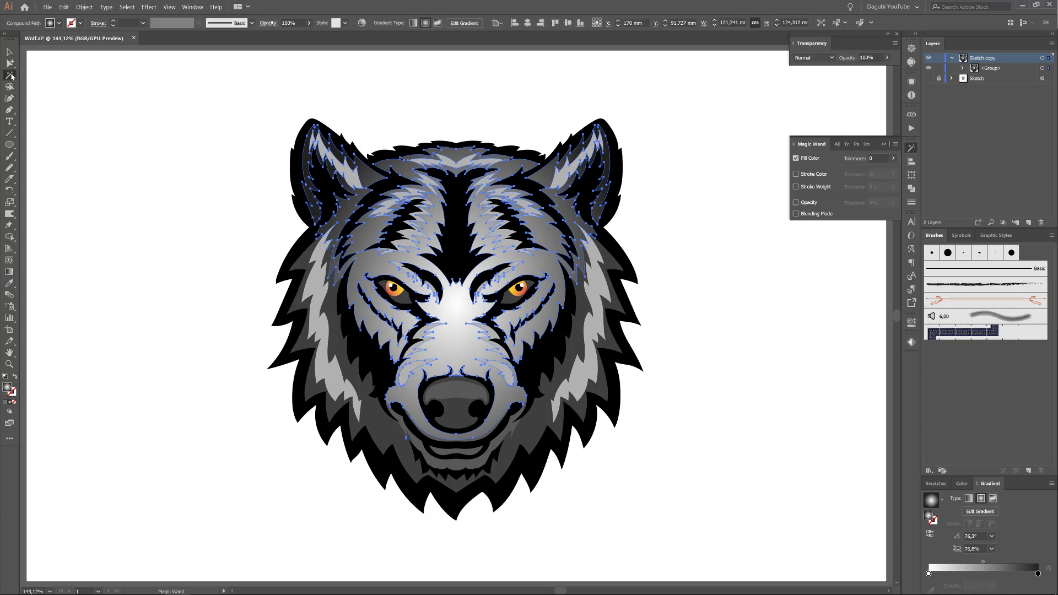
pyautogui.click(592, 248)
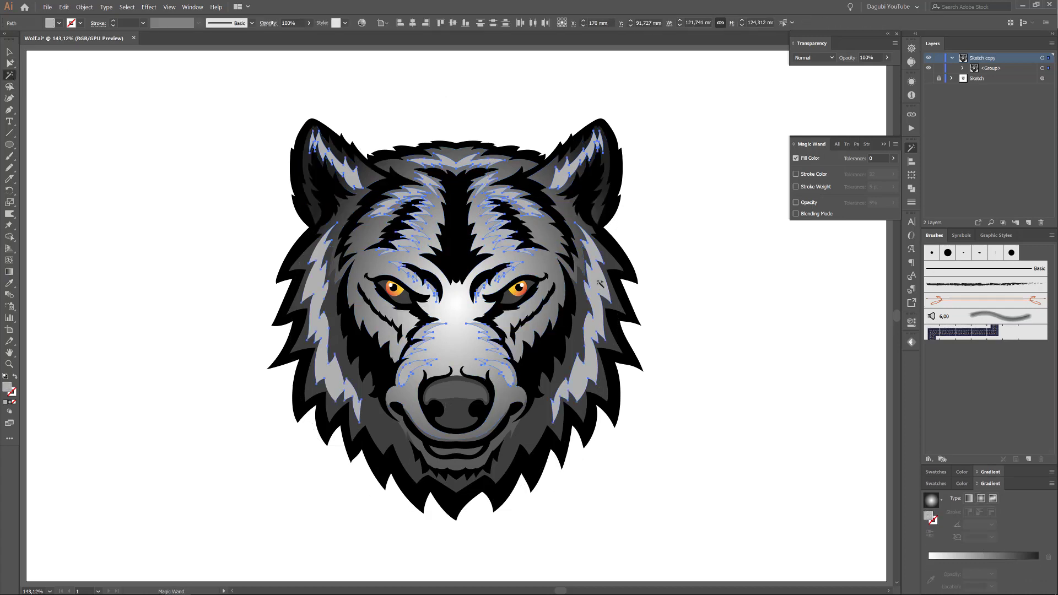
pyautogui.click(422, 337)
pyautogui.rightClick(196, 319)
pyautogui.click(309, 285)
pyautogui.press('g')
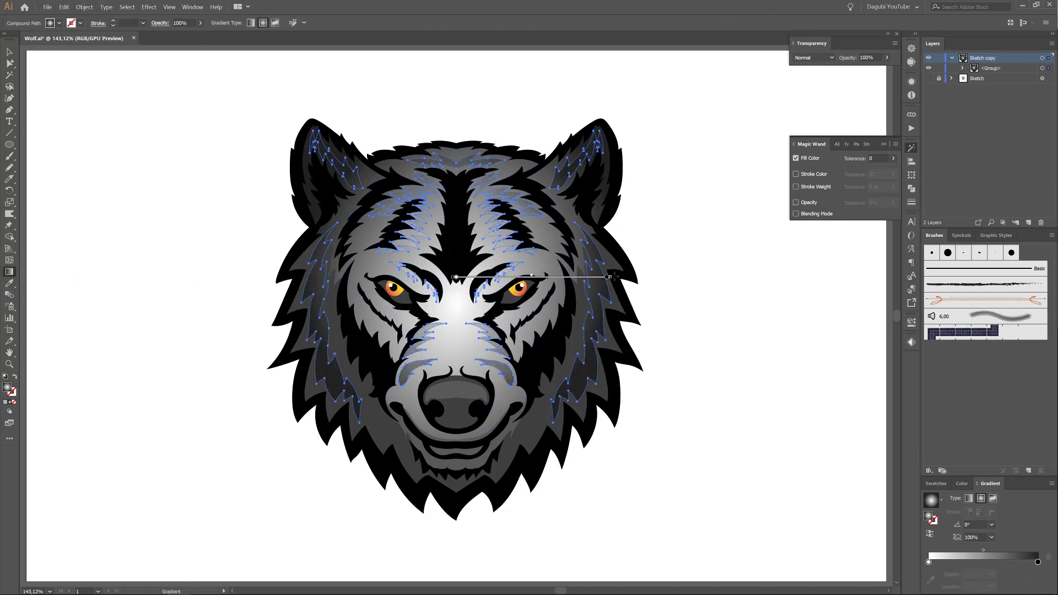
pyautogui.moveTo(609, 276); pyautogui.dragTo(506, 98)
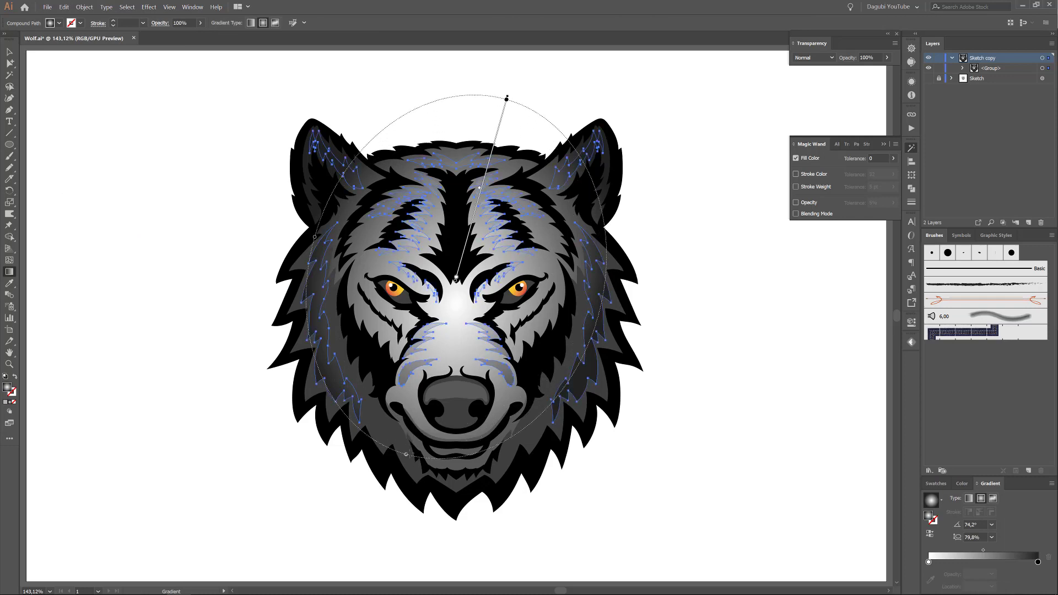
# - Apply the gradient to the ear fur and set the left gradient stop darker grey
pyautogui.click(9, 282)
pyautogui.keyDown('ctrl'); pyautogui.keyDown('alt'); pyautogui.keyDown('shift'); pyautogui.click(529, 365); pyautogui.keyUp('shift'); pyautogui.keyUp('alt'); pyautogui.keyUp('ctrl')
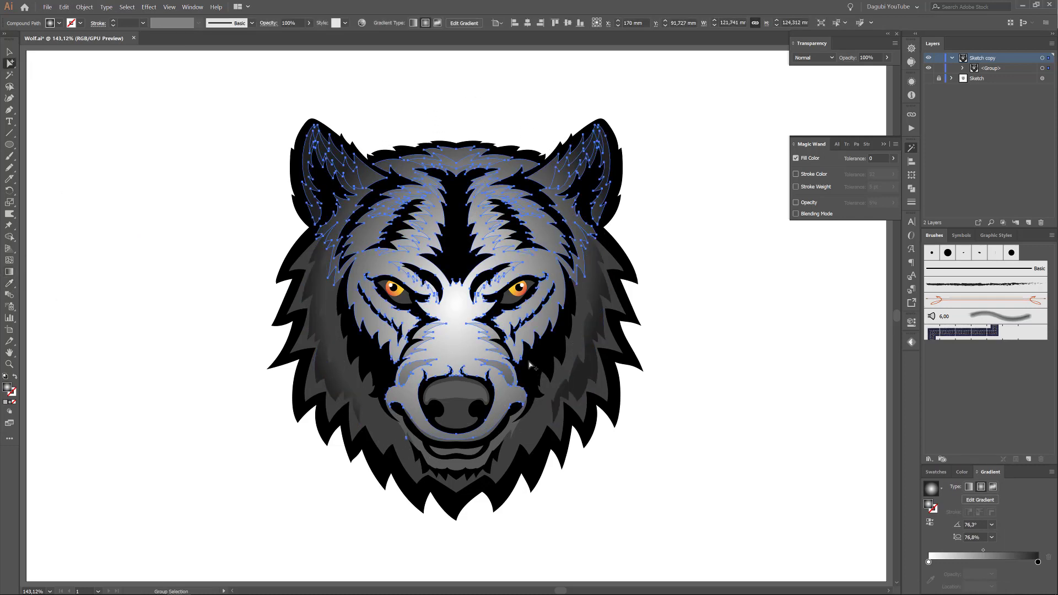
pyautogui.doubleClick(929, 563)
pyautogui.click(982, 490)
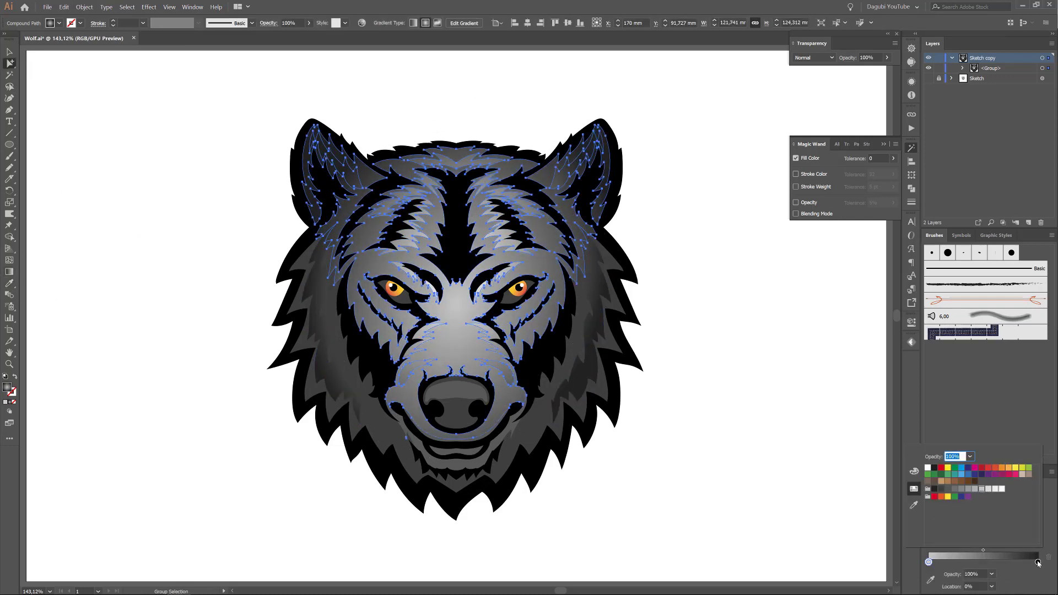
pyautogui.press('Escape')
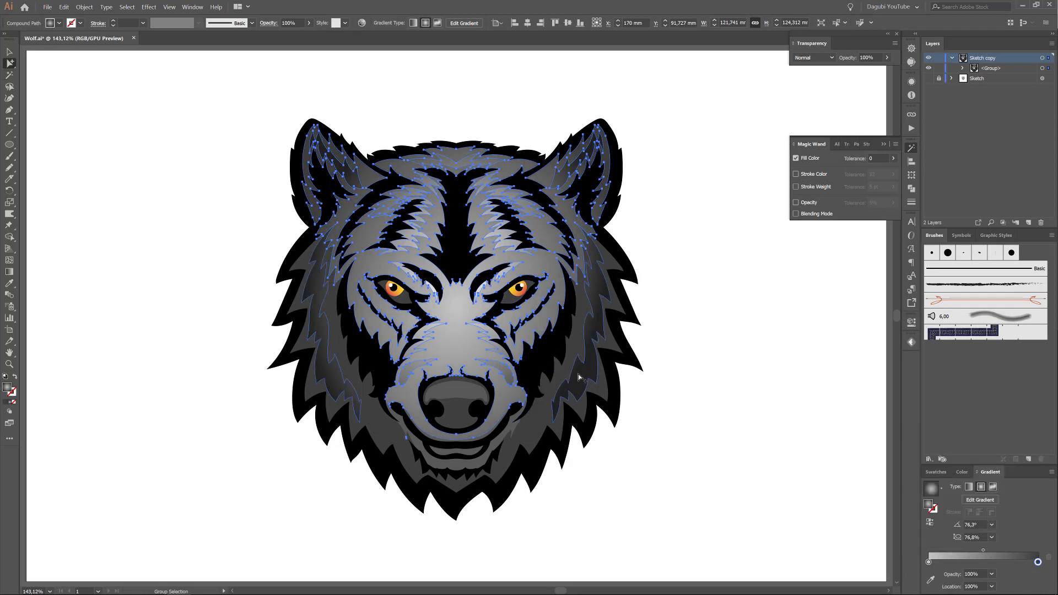
# - Raise the brightness of the gradient-filled shapes to 50 with Recolor Artwork
pyautogui.press('y')
pyautogui.click(524, 390)
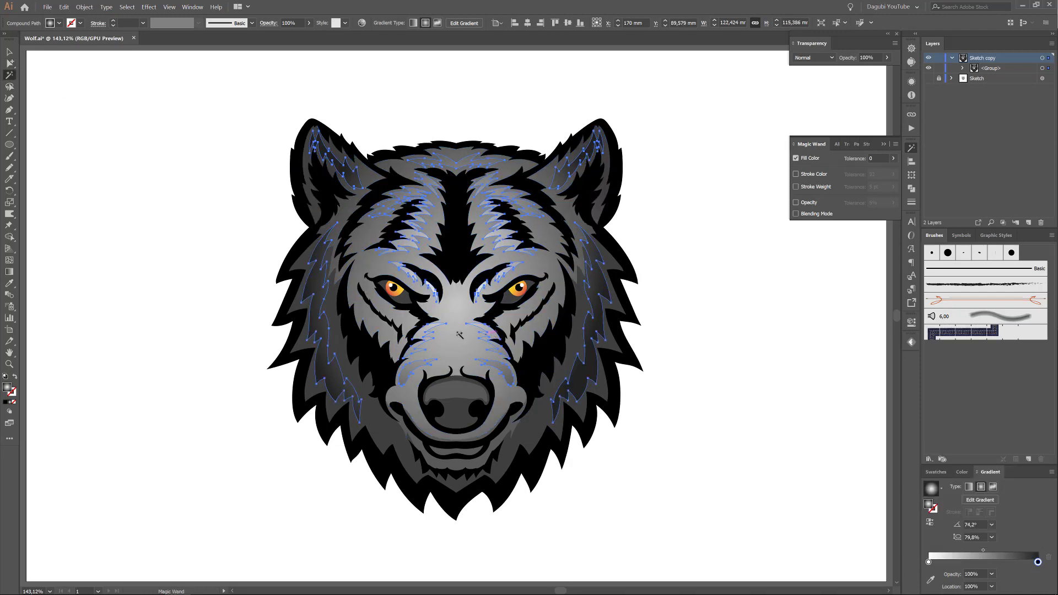
pyautogui.click(362, 22)
pyautogui.moveTo(663, 292); pyautogui.dragTo(665, 292)
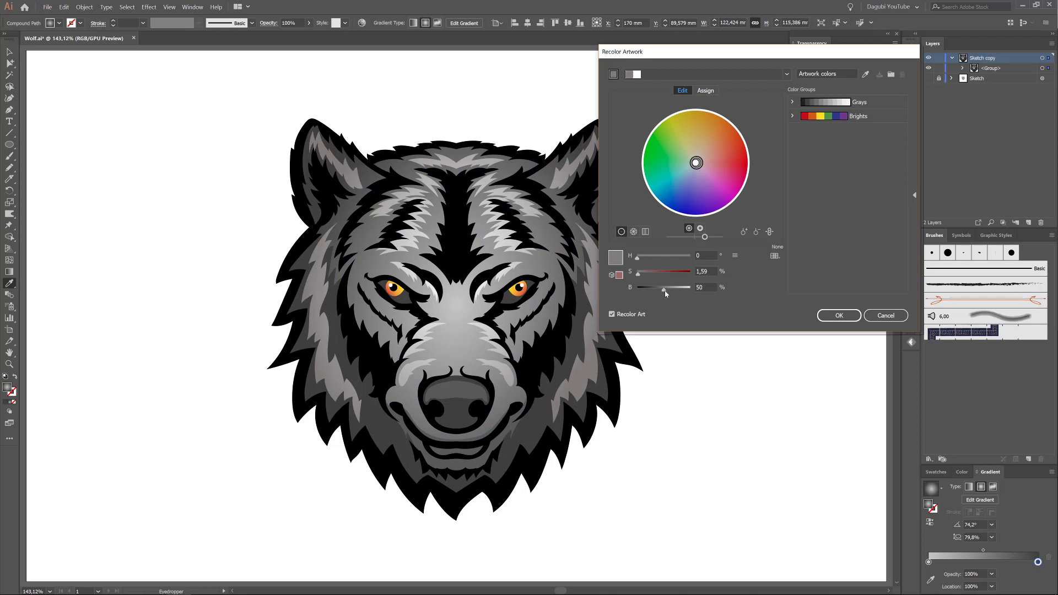
pyautogui.click(839, 316)
pyautogui.press('y')
pyautogui.click(534, 431)
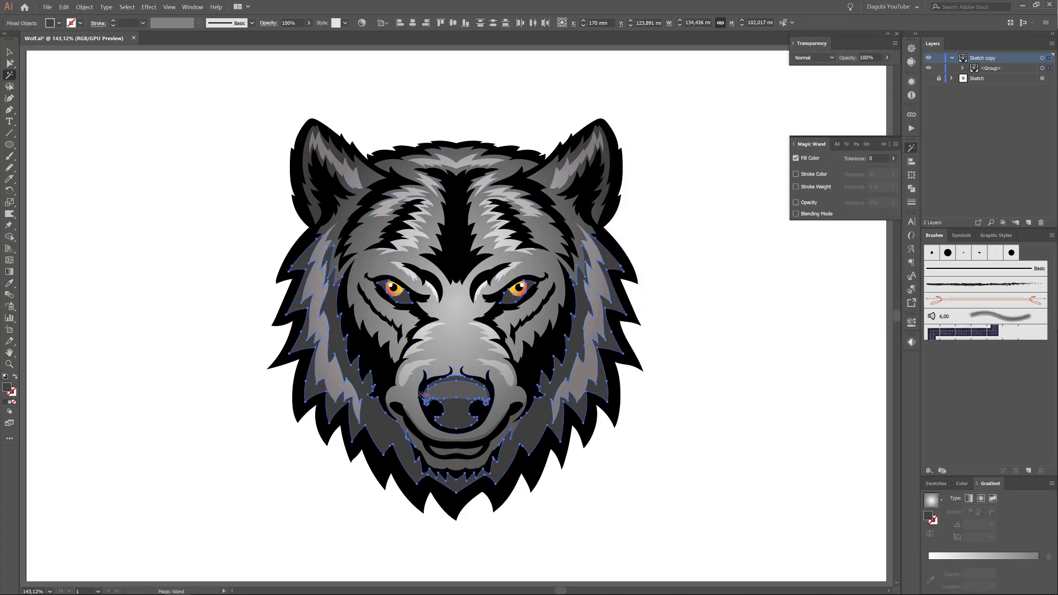
# - Compound the outer fur, eyedropper the face gradient, and enlarge it into an upward oval
pyautogui.keyDown('shift'); pyautogui.click(404, 302); pyautogui.keyUp('shift')
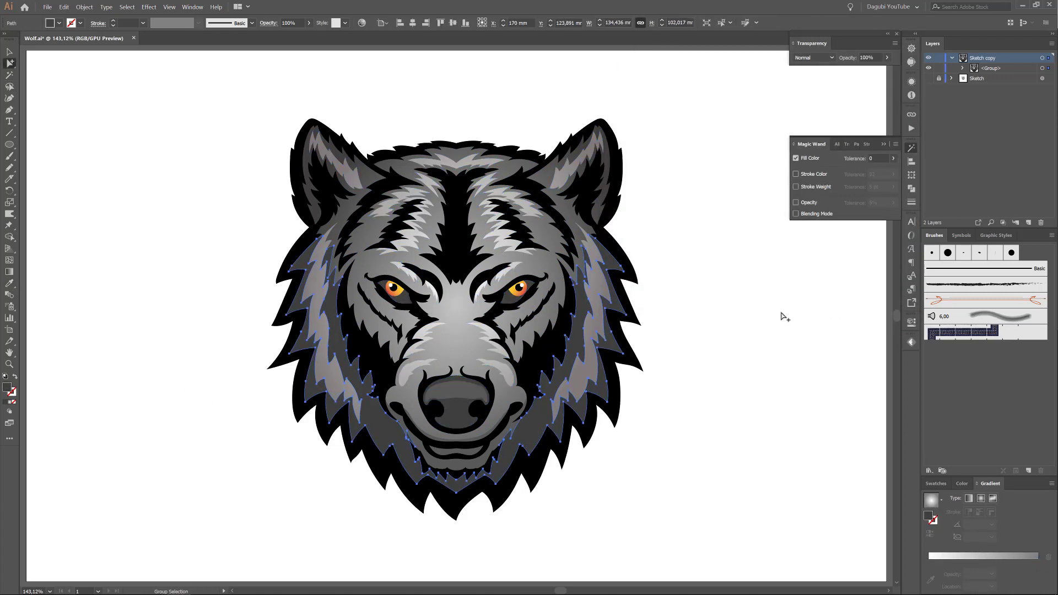
pyautogui.click(84, 7)
pyautogui.click(217, 283)
pyautogui.click(9, 283)
pyautogui.click(455, 336)
pyautogui.press('g')
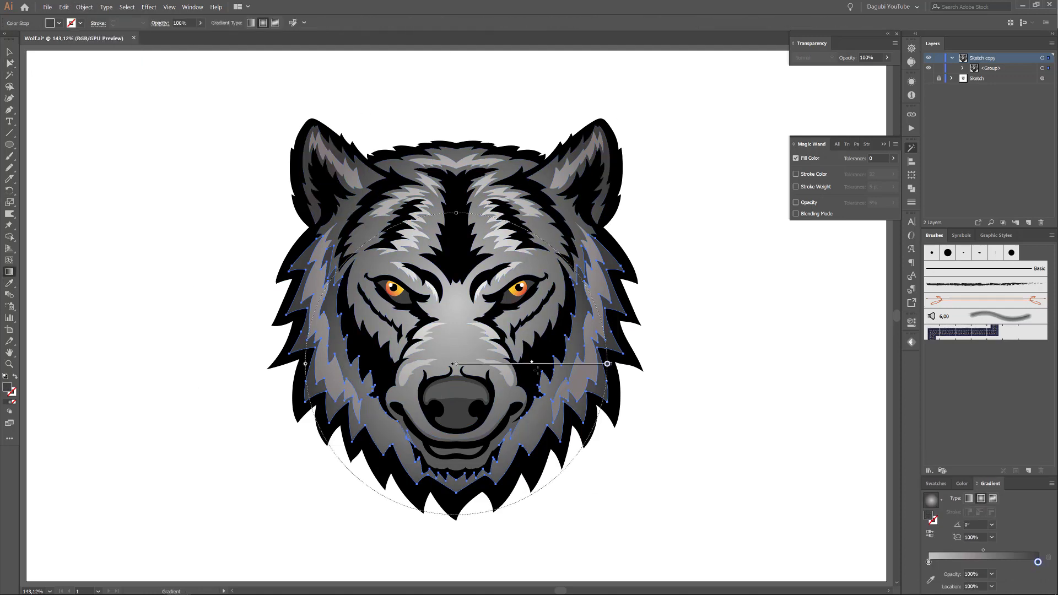
pyautogui.moveTo(459, 333); pyautogui.dragTo(488, 182)
pyautogui.moveTo(431, 480); pyautogui.dragTo(420, 524)
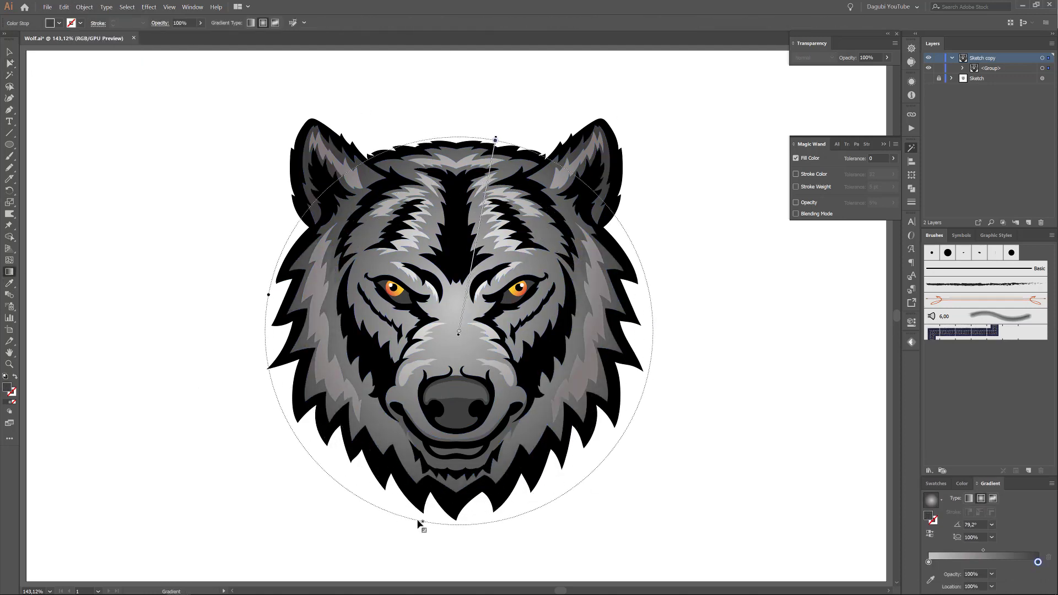
# - Darken the fur shading's brightness with Recolor Artwork
pyautogui.press('a')
pyautogui.click(361, 22)
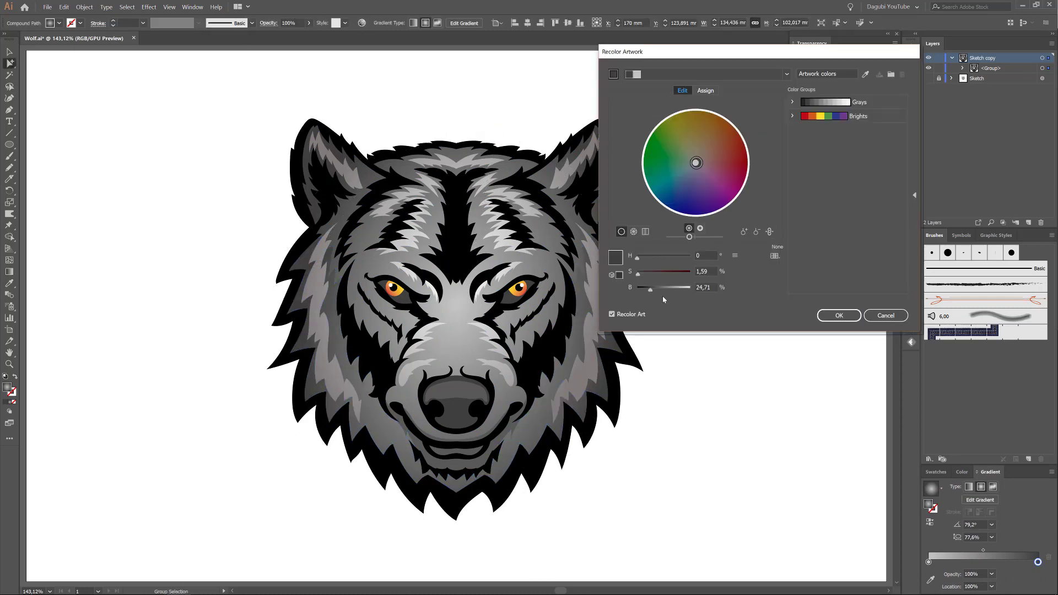
pyautogui.moveTo(663, 290); pyautogui.dragTo(645, 291)
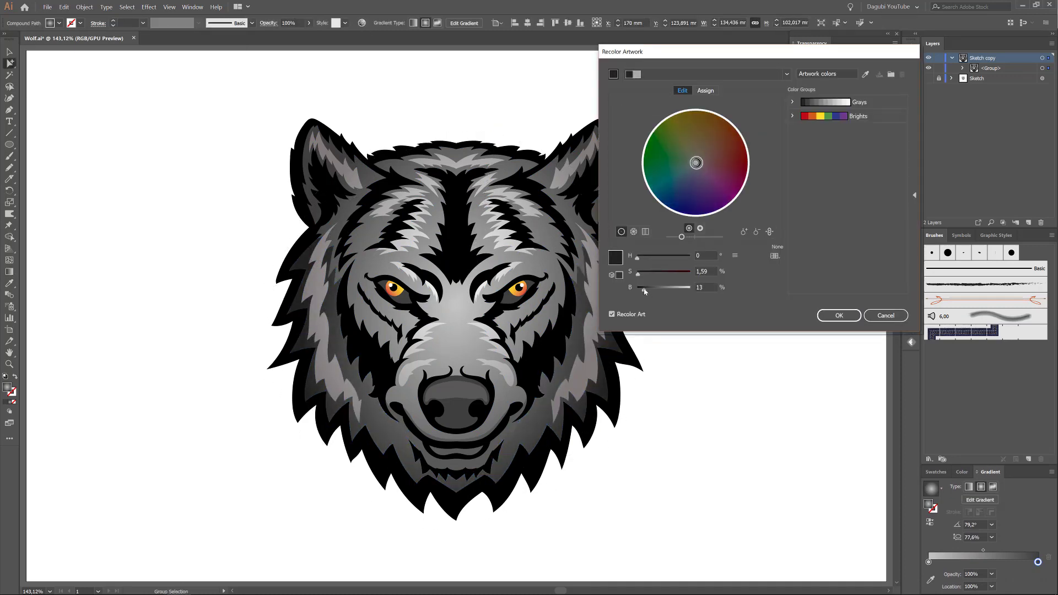
pyautogui.click(839, 315)
# - Adjust the fur's radial gradient with the Gradient tool, undoing the first drag
pyautogui.press('y')
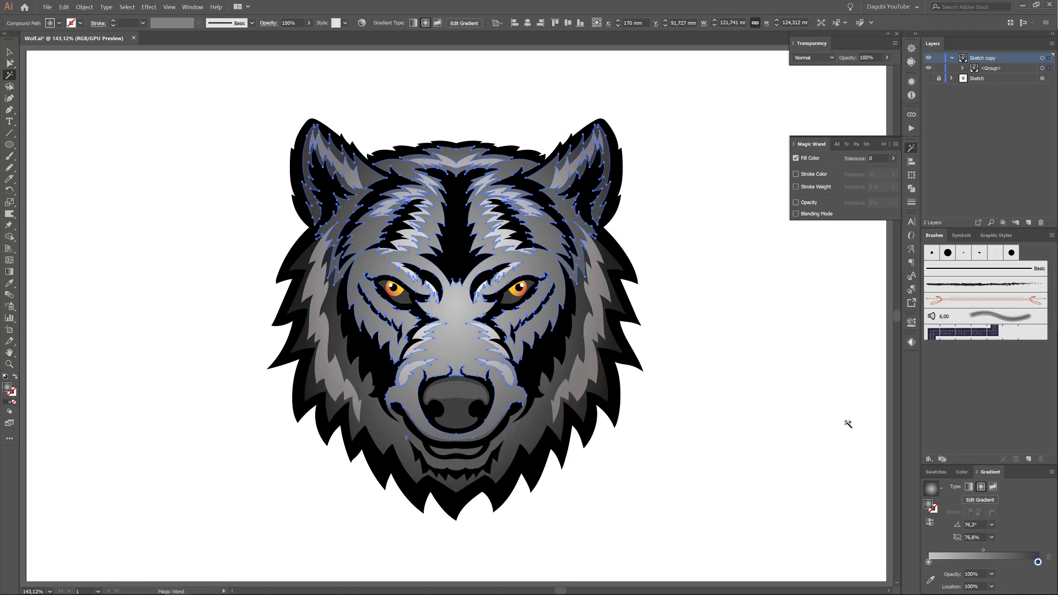
pyautogui.press('g')
pyautogui.moveTo(504, 94); pyautogui.dragTo(506, 97)
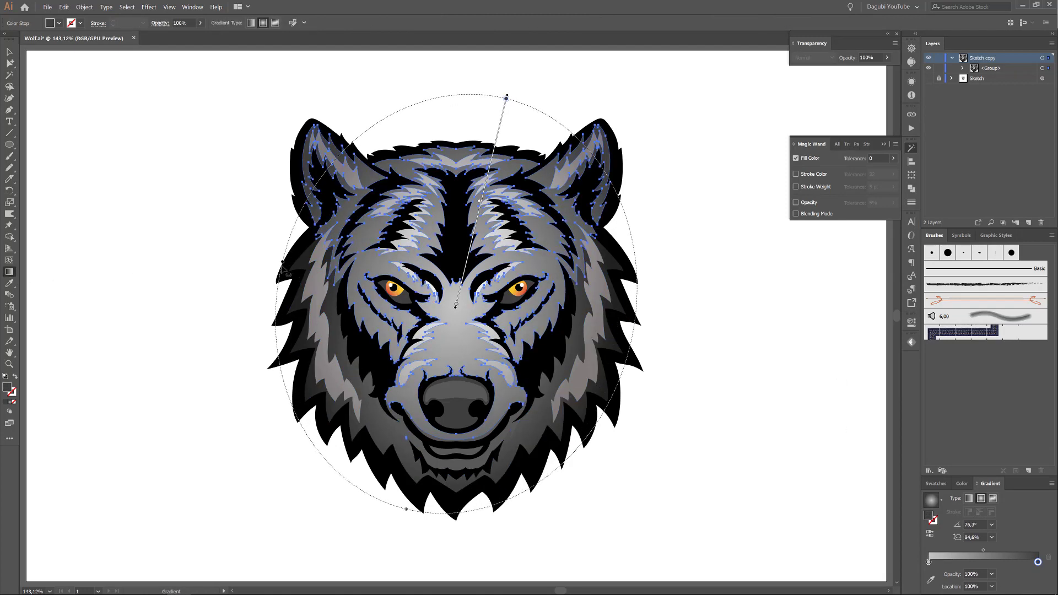
pyautogui.hotkey('ctrl', 'z')
pyautogui.hotkey('ctrl', 'z')
pyautogui.hotkey('ctrl', 'z')
pyautogui.hotkey('ctrl', 'z')
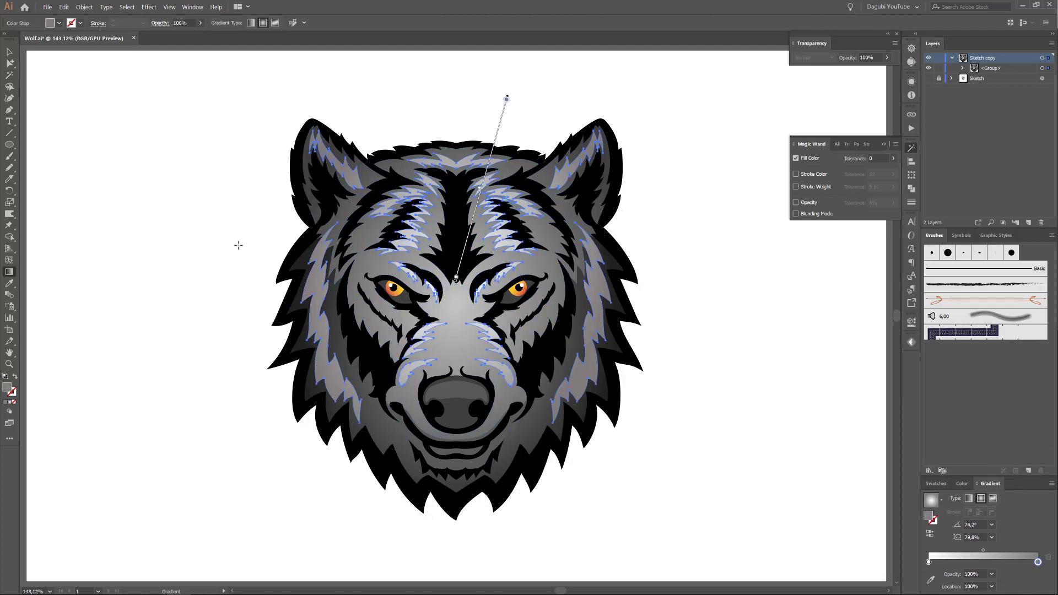
# - Recolor the selected shape through the colour wheel, then clear the selection
pyautogui.press('a')
pyautogui.click(361, 22)
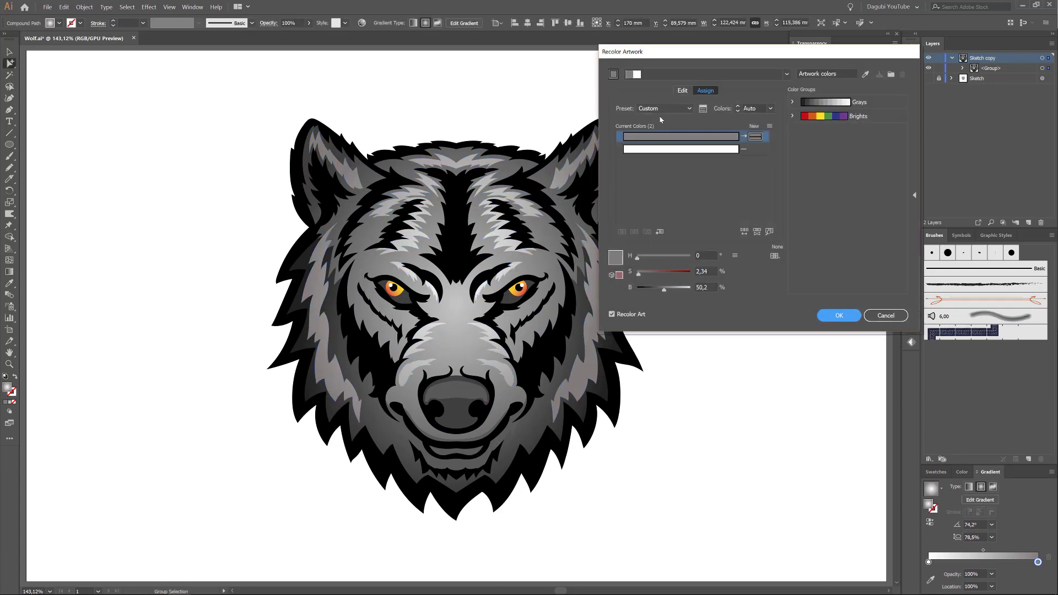
pyautogui.click(683, 91)
pyautogui.click(838, 315)
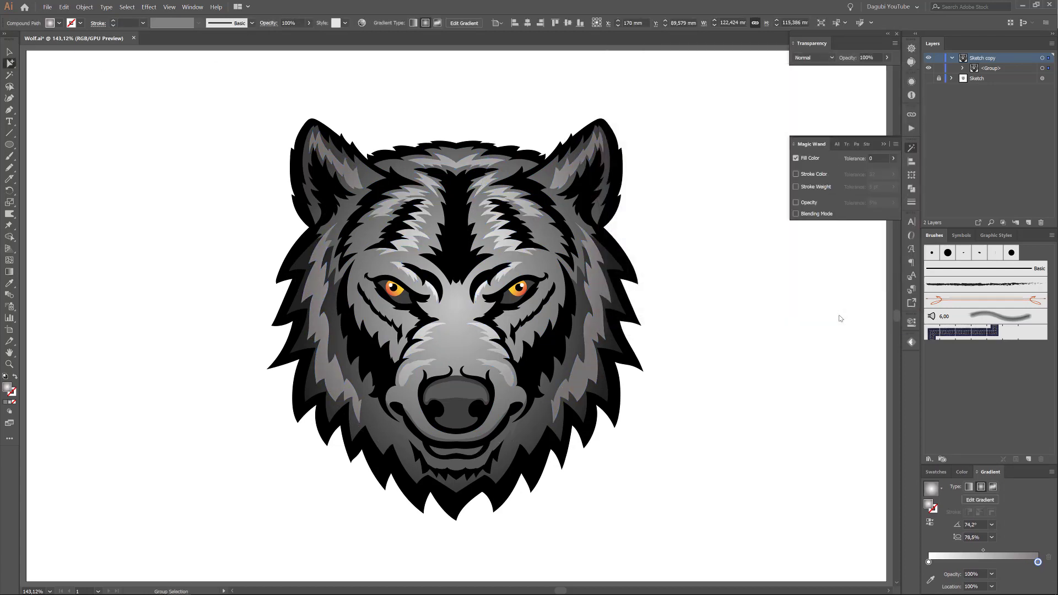
pyautogui.click(936, 484)
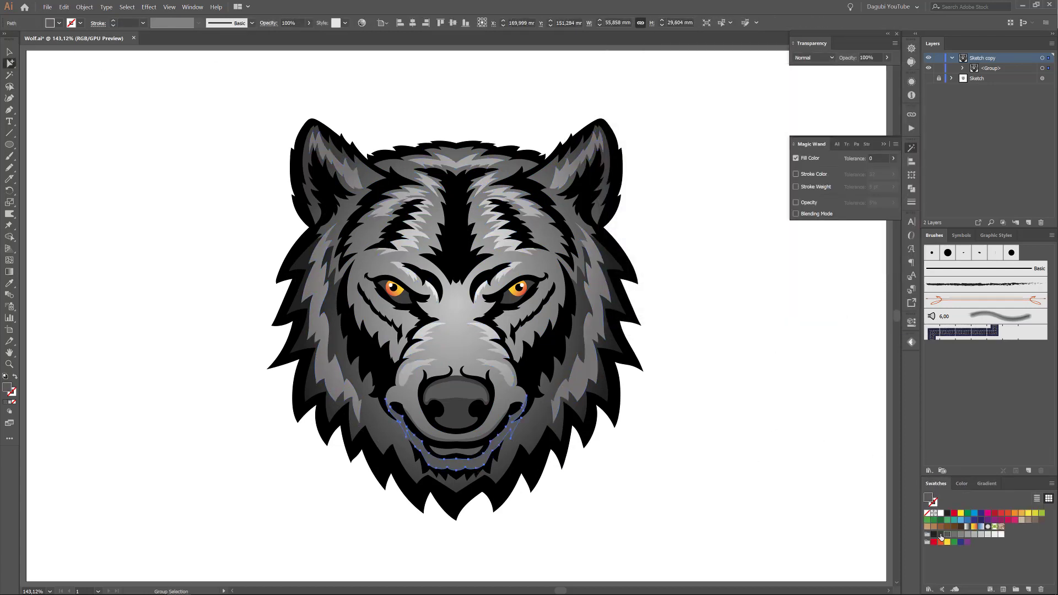
pyautogui.click(819, 507)
# - Select all wolf artwork and raise its brightness to B 84 in Recolor Artwork
pyautogui.click(1042, 58)
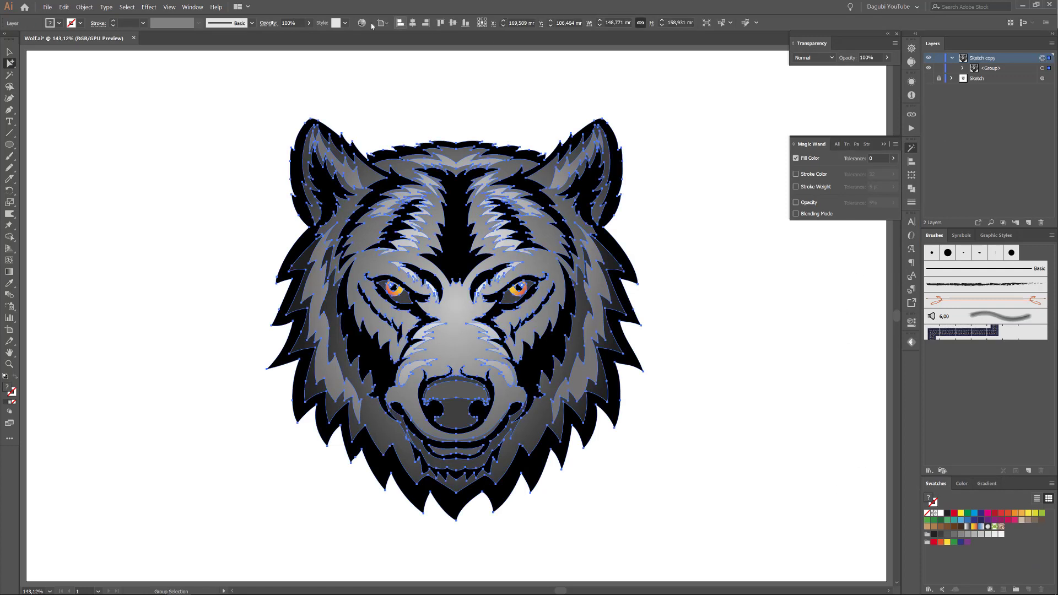
pyautogui.click(361, 22)
pyautogui.moveTo(678, 292); pyautogui.dragTo(682, 292)
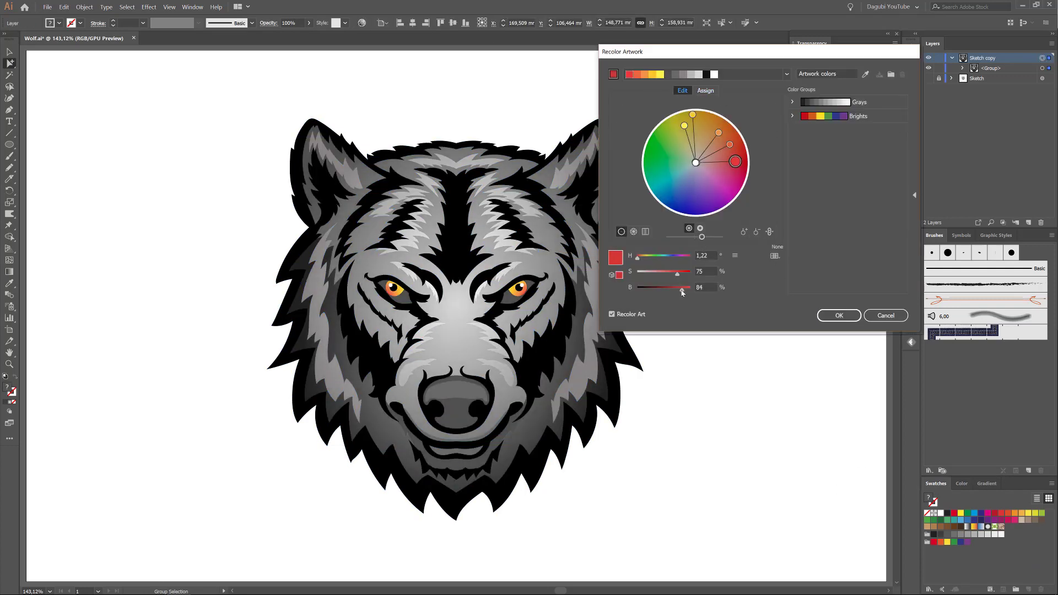
pyautogui.click(838, 315)
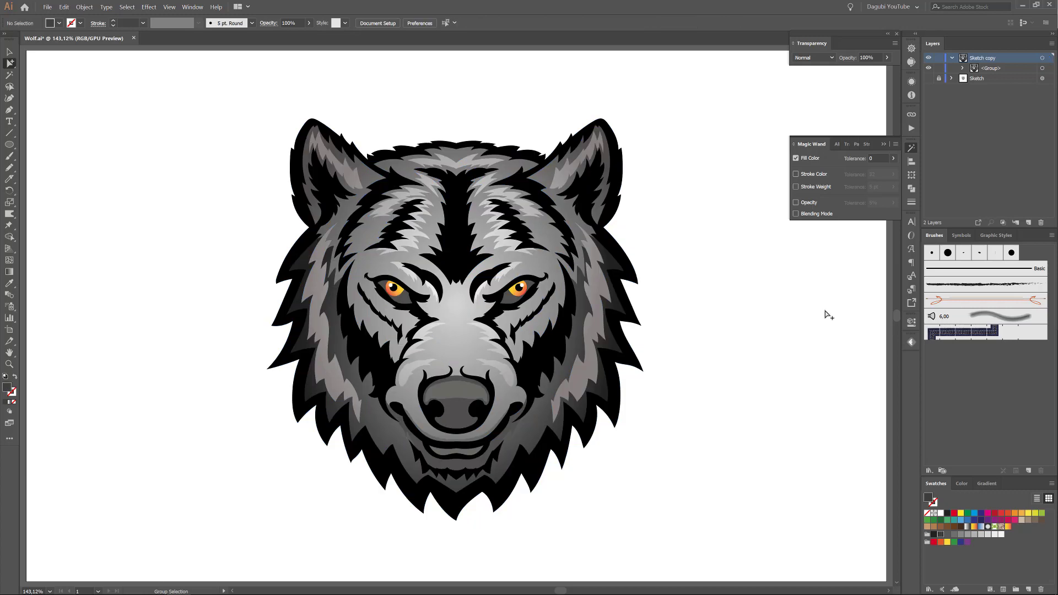
pyautogui.scroll(3, 519, 282)
# - Give both eyes a black stroke aligned to the outside of their edges
pyautogui.scroll(12, 519, 283)
pyautogui.click(484, 217)
pyautogui.hscroll(-5, 415, 231)
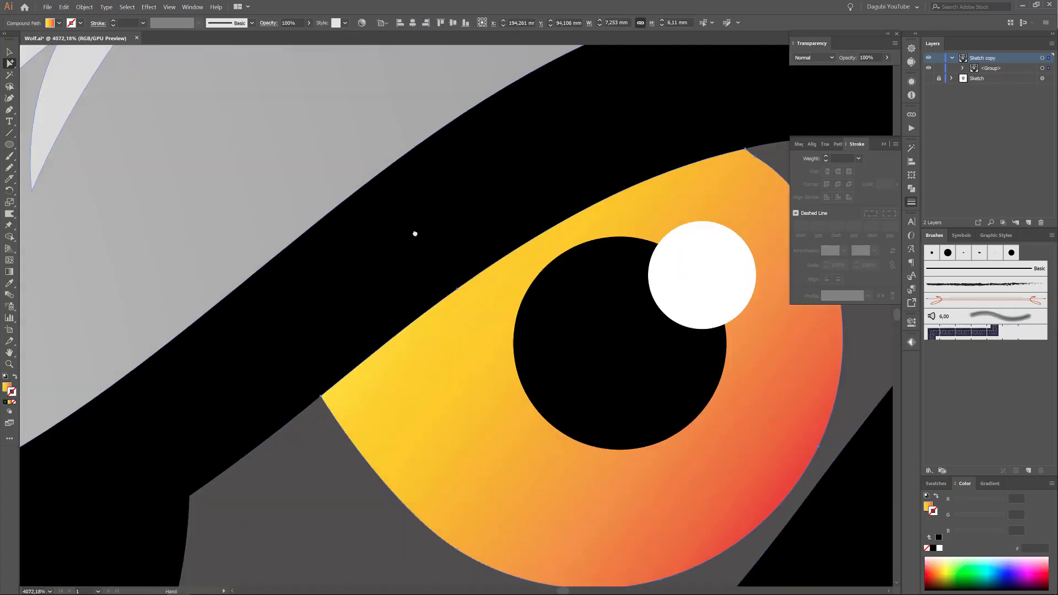
pyautogui.hscroll(10, 417, 208)
pyautogui.scroll(-5, 382, 234)
pyautogui.scroll(-10, 382, 234)
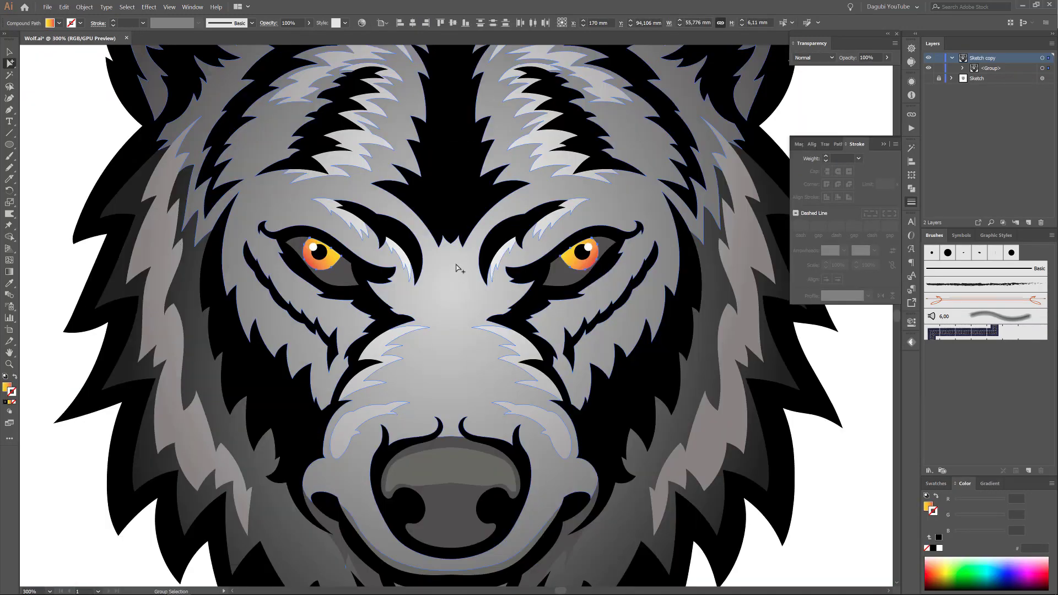
pyautogui.scroll(2, 419, 248)
pyautogui.keyDown('shift'); pyautogui.click(620, 251); pyautogui.keyUp('shift')
pyautogui.click(933, 548)
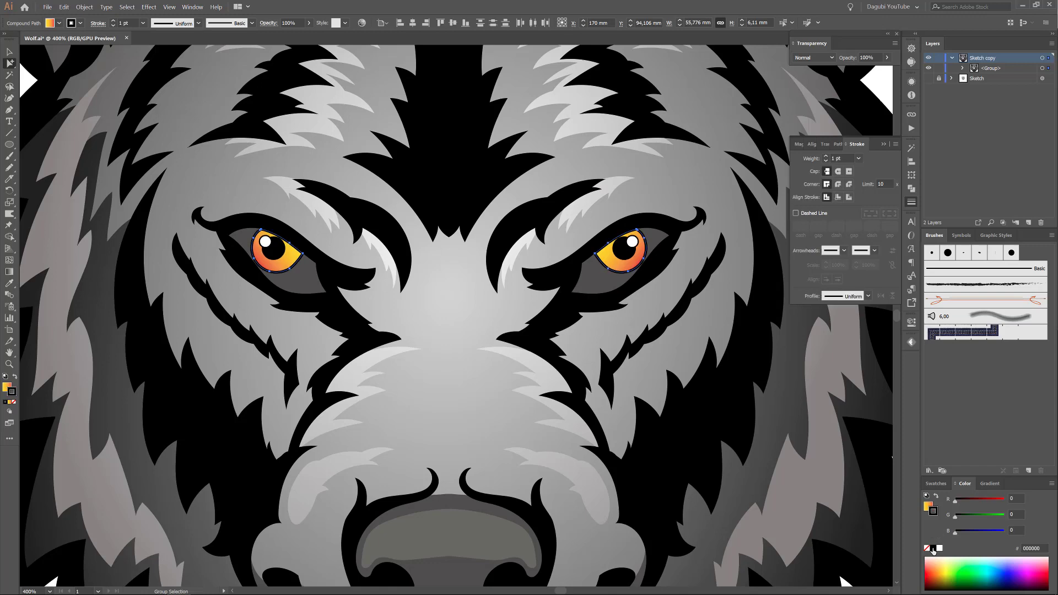
pyautogui.click(849, 185)
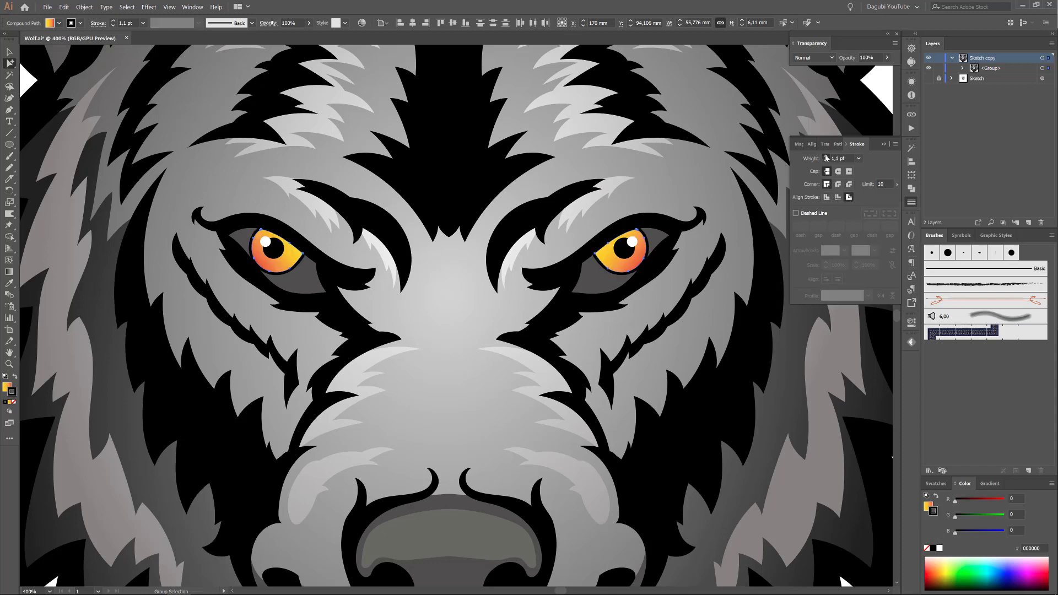
# - Expand the eye outlines into shapes and group them
pyautogui.hotkey('ctrl', 'shift', 'a')
pyautogui.hotkey('ctrl', '0')
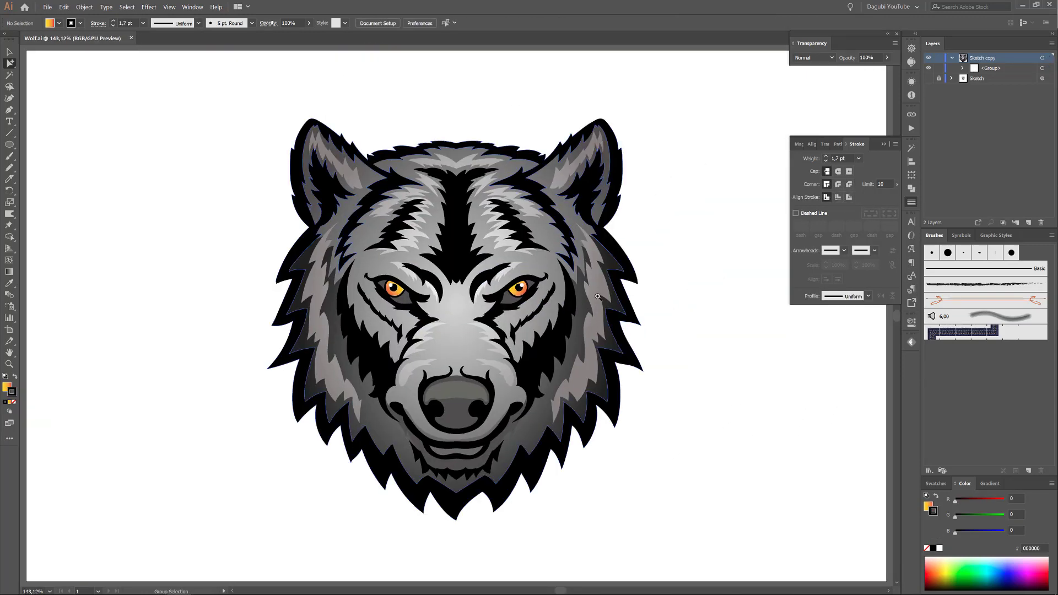
pyautogui.scroll(10, 598, 297)
pyautogui.click(507, 224)
pyautogui.scroll(-3, 507, 224)
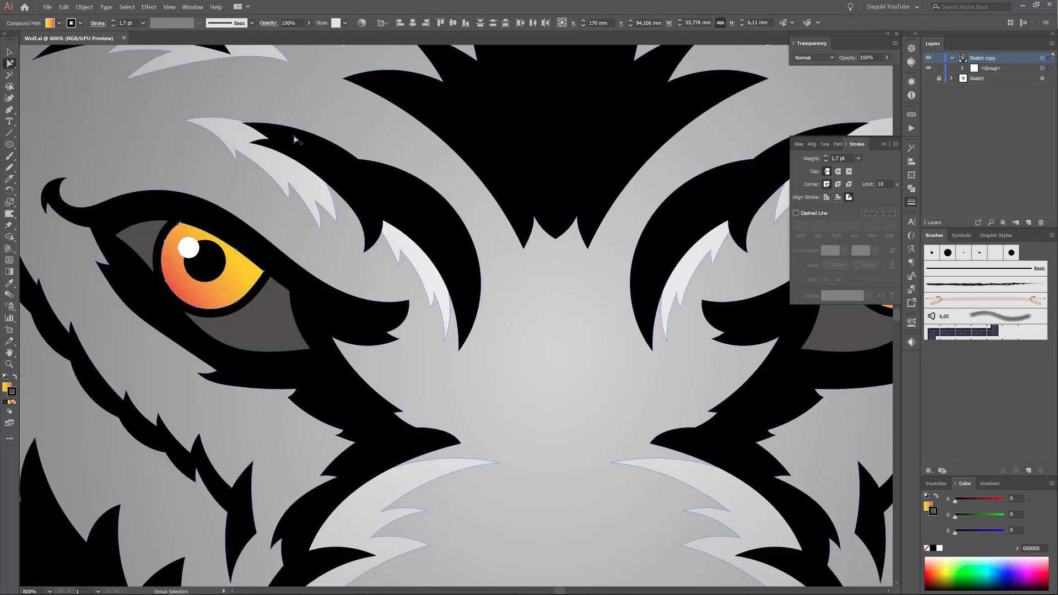
pyautogui.click(64, 7)
pyautogui.click(110, 101)
# - Select the light fur strands on the forehead
pyautogui.scroll(-2, 460, 261)
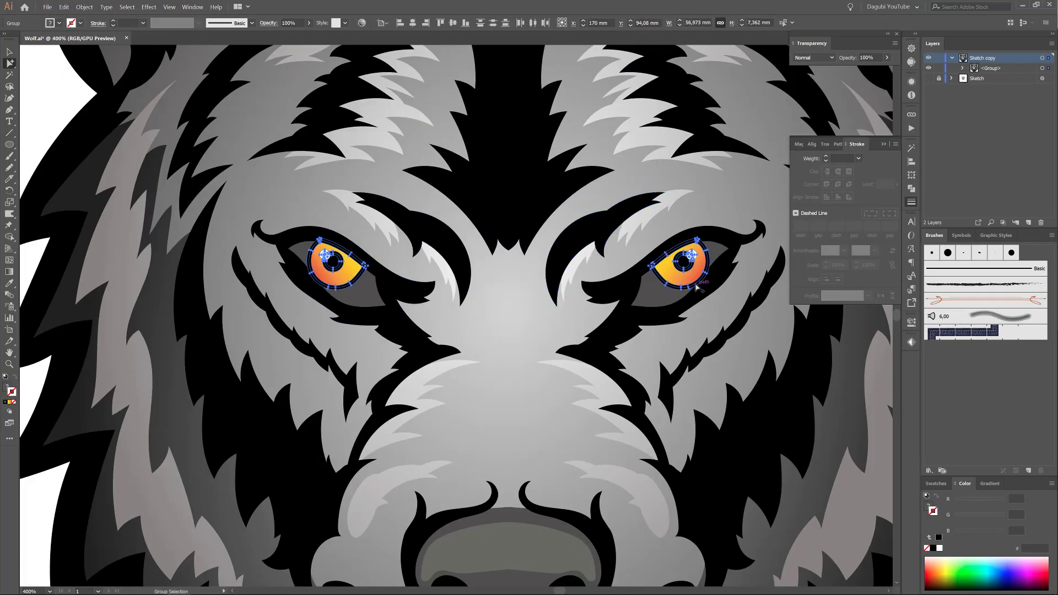
pyautogui.scroll(-1, 697, 286)
pyautogui.click(516, 113)
pyautogui.scroll(3, 516, 235)
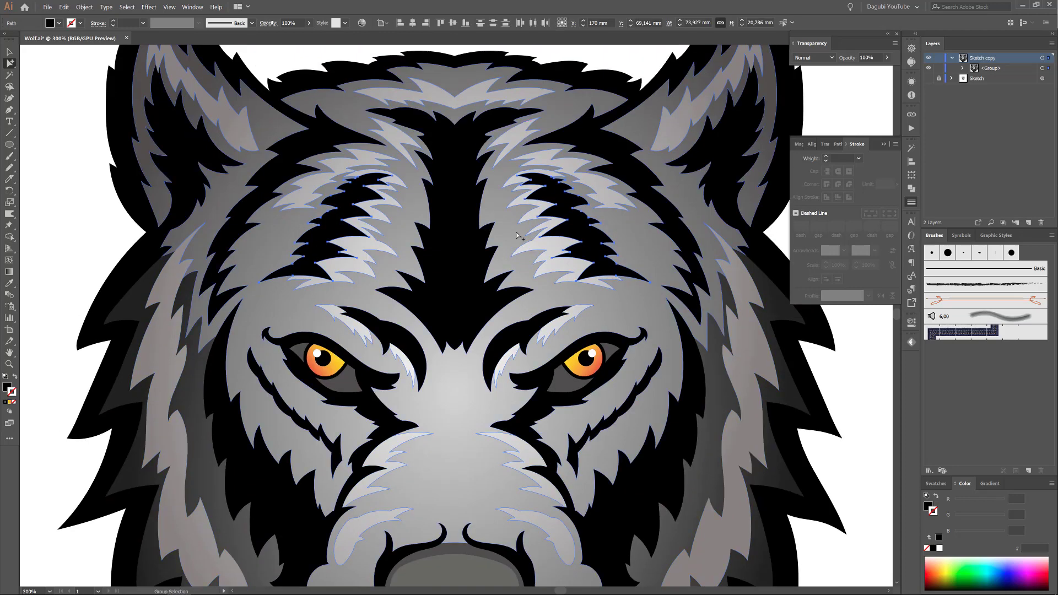
pyautogui.scroll(-1, 516, 235)
pyautogui.click(578, 243)
# - Sample the gradient fill onto the fur strands and combine them into a compound shape
pyautogui.press('i')
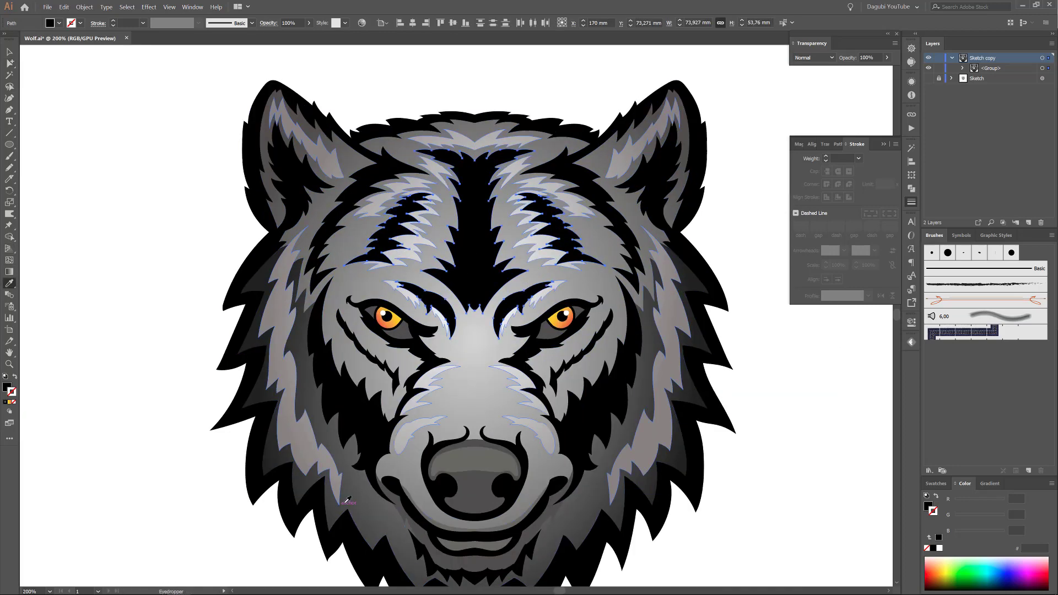
pyautogui.click(347, 500)
pyautogui.click(9, 272)
pyautogui.rightClick(75, 286)
pyautogui.click(105, 88)
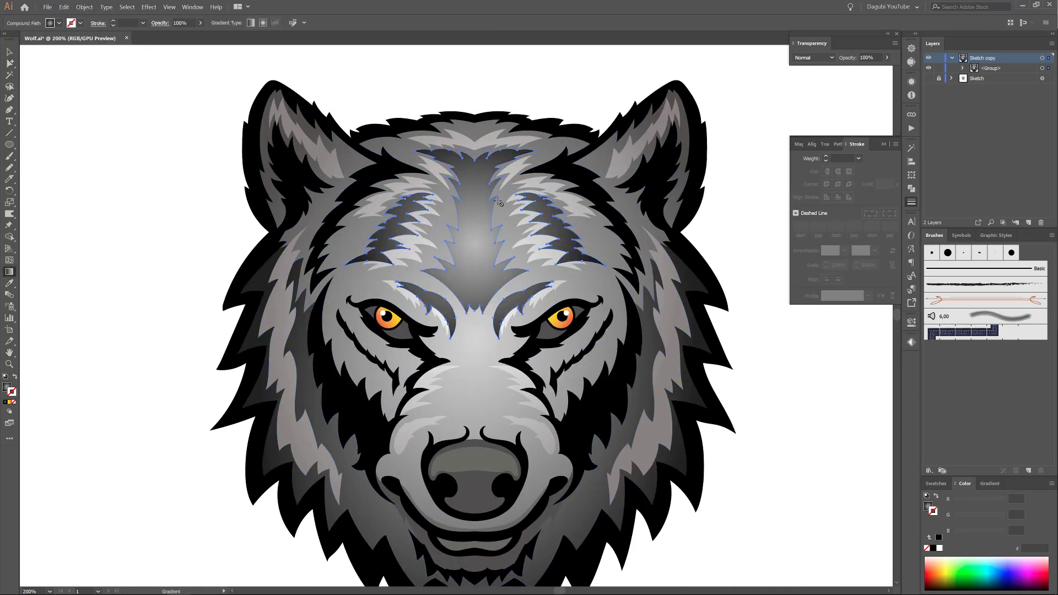
# - Check the fur strands in the Layers panel and redraw their radial gradient from the forehead
pyautogui.click(963, 68)
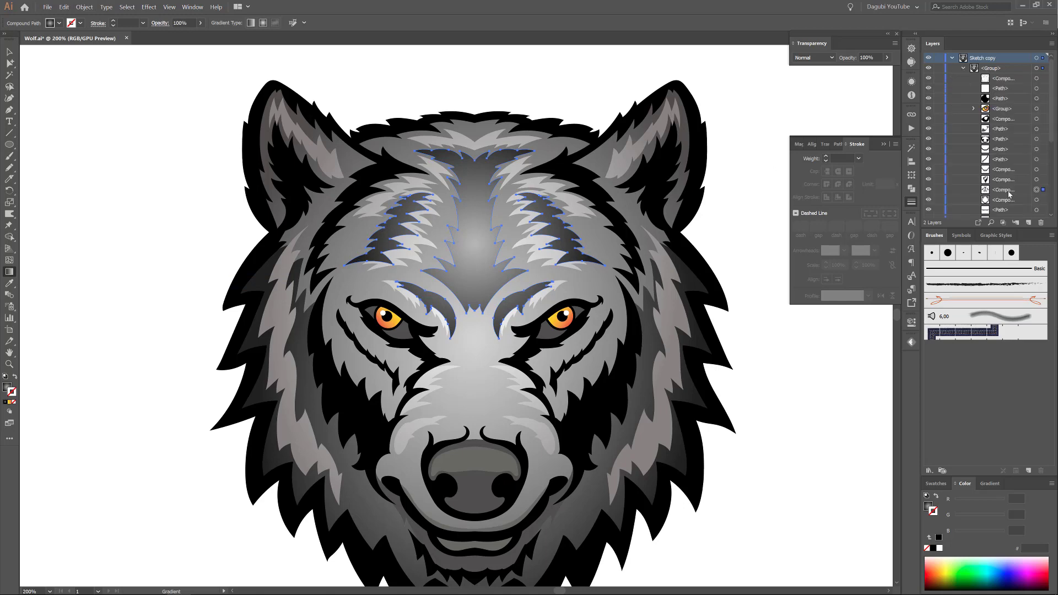
pyautogui.scroll(-1, 697, 246)
pyautogui.scroll(1, 722, 240)
pyautogui.rightClick(75, 287)
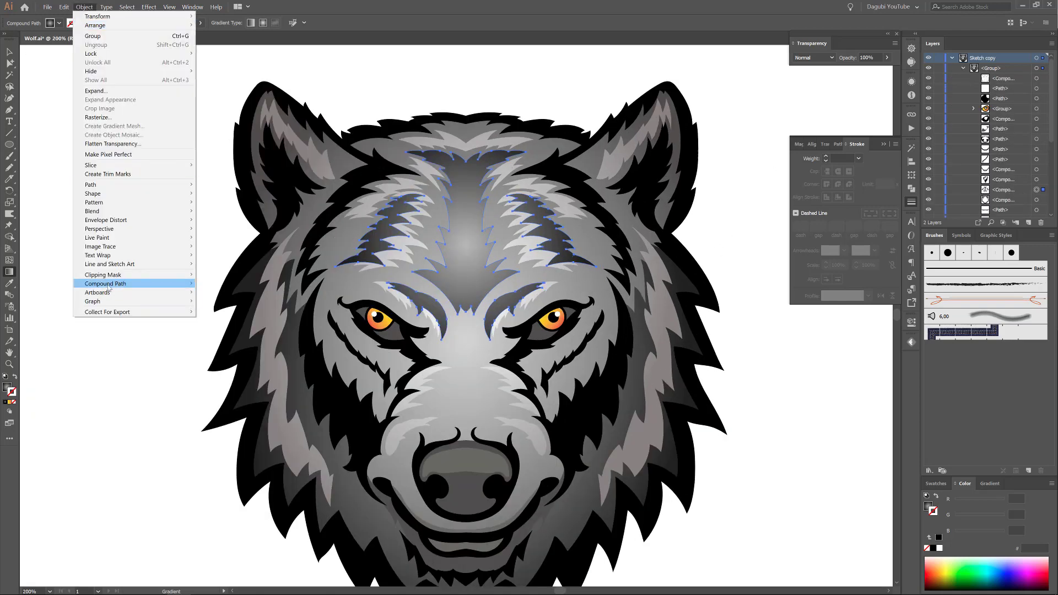
pyautogui.press('Escape')
pyautogui.click(929, 191)
pyautogui.click(929, 190)
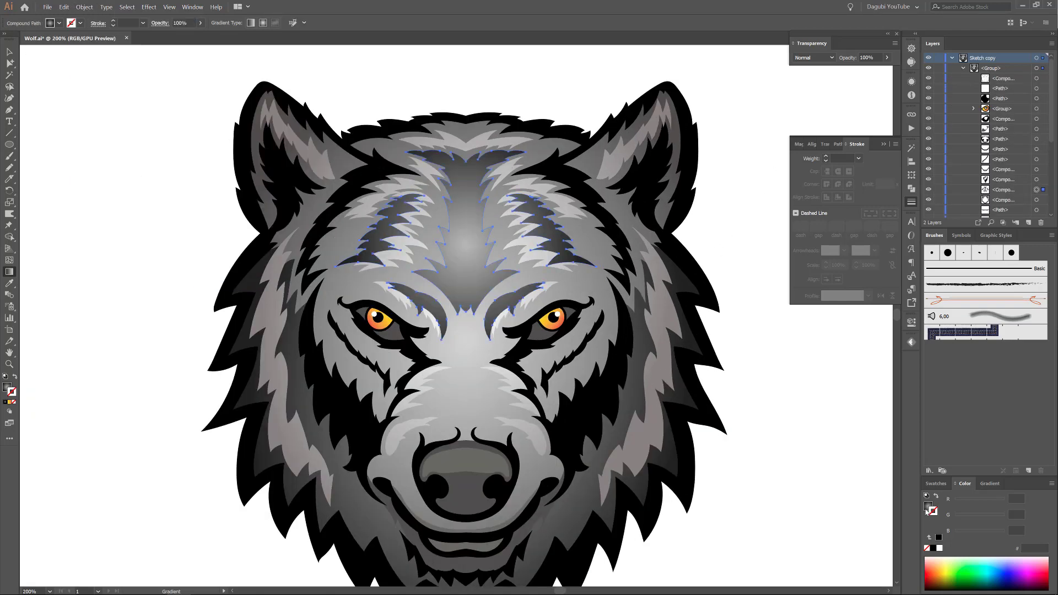
pyautogui.moveTo(467, 236); pyautogui.dragTo(594, 101)
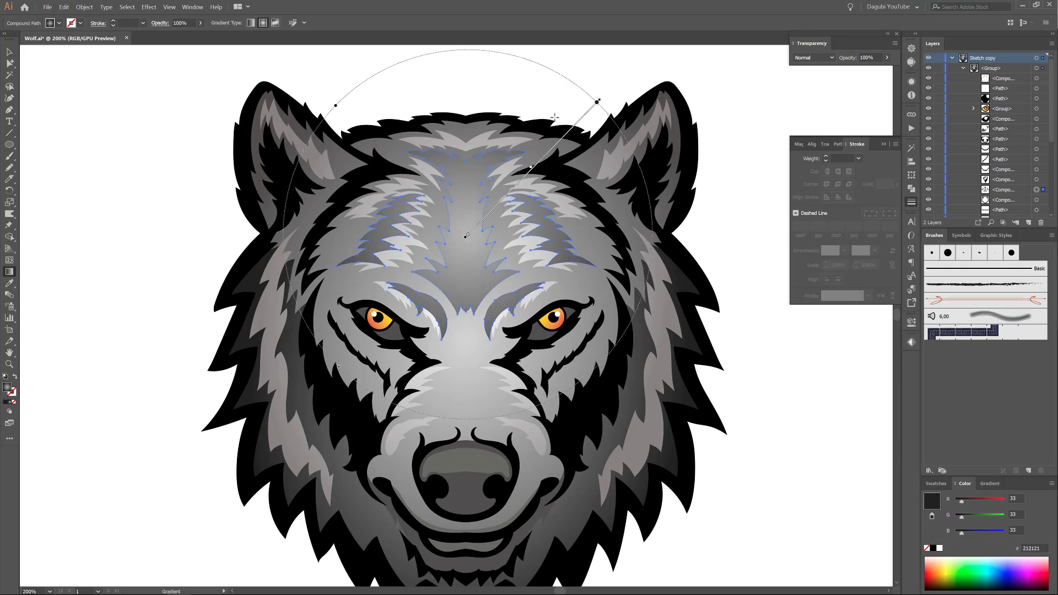
# - Darken the fur strands with Recolor Artwork
pyautogui.press('a')
pyautogui.click(362, 23)
pyautogui.moveTo(676, 288); pyautogui.dragTo(662, 287)
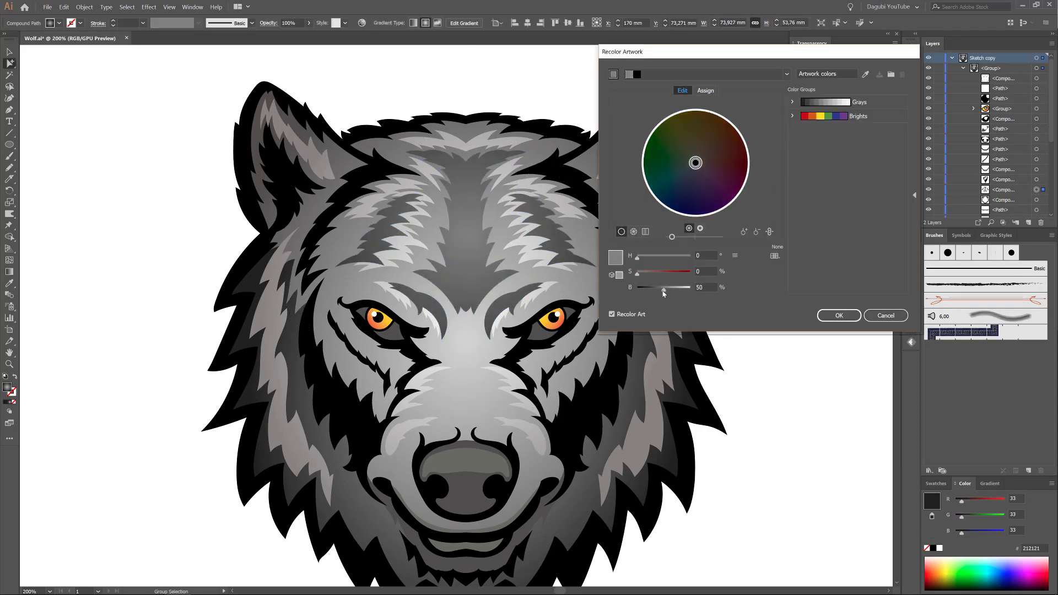
pyautogui.click(827, 316)
pyautogui.hotkey('ctrl', '0')
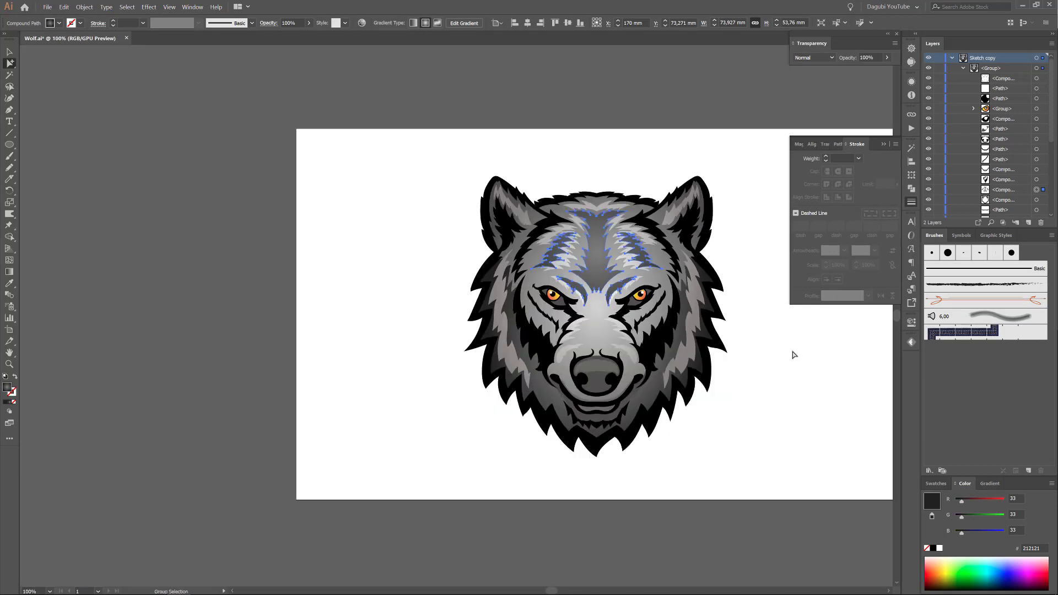
# - Reposition the fur's radial gradient with the Gradient tool
pyautogui.hotkey('ctrl', '+')
pyautogui.press('g')
pyautogui.moveTo(551, 115); pyautogui.dragTo(531, 135)
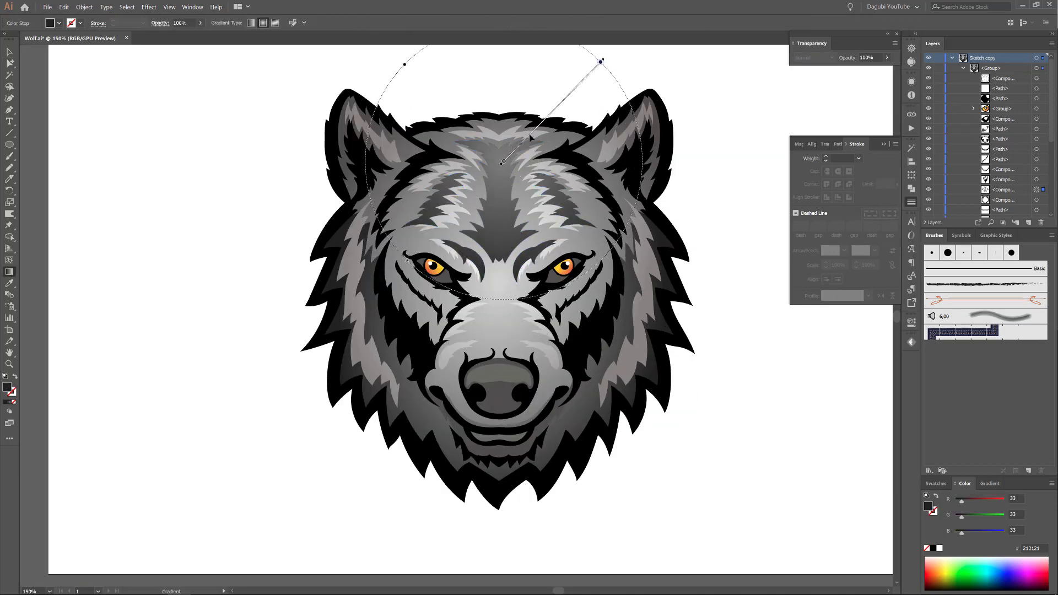
pyautogui.hotkey('ctrl', 'shift', 'a')
pyautogui.hotkey('ctrl', '+')
# - Set the direction of the scar marks' gradient shading, then fit the artboard in view
pyautogui.press('a')
pyautogui.click(324, 231)
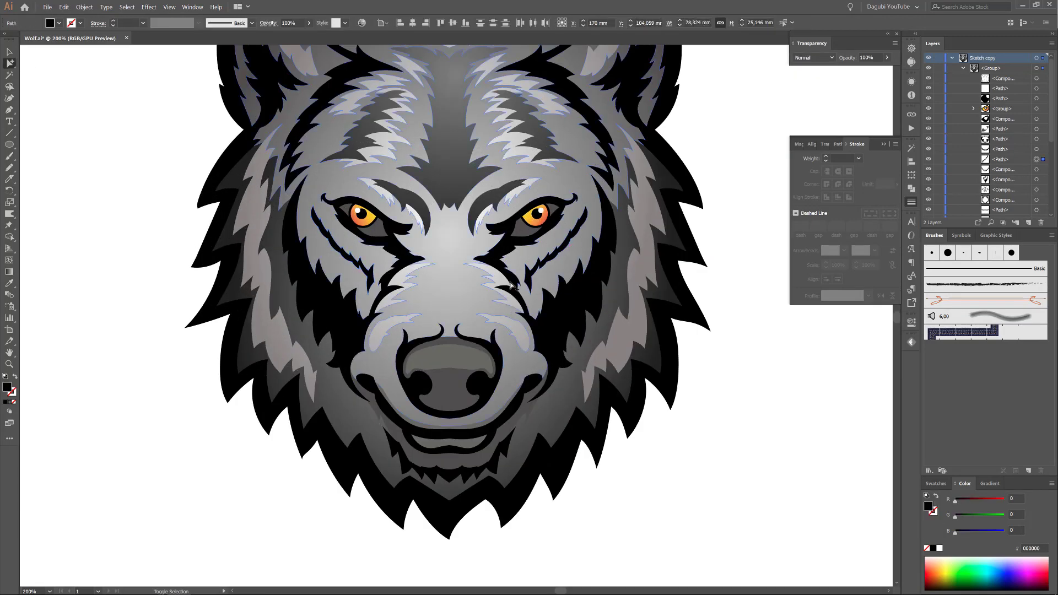
pyautogui.press('g')
pyautogui.moveTo(445, 306); pyautogui.dragTo(495, 97)
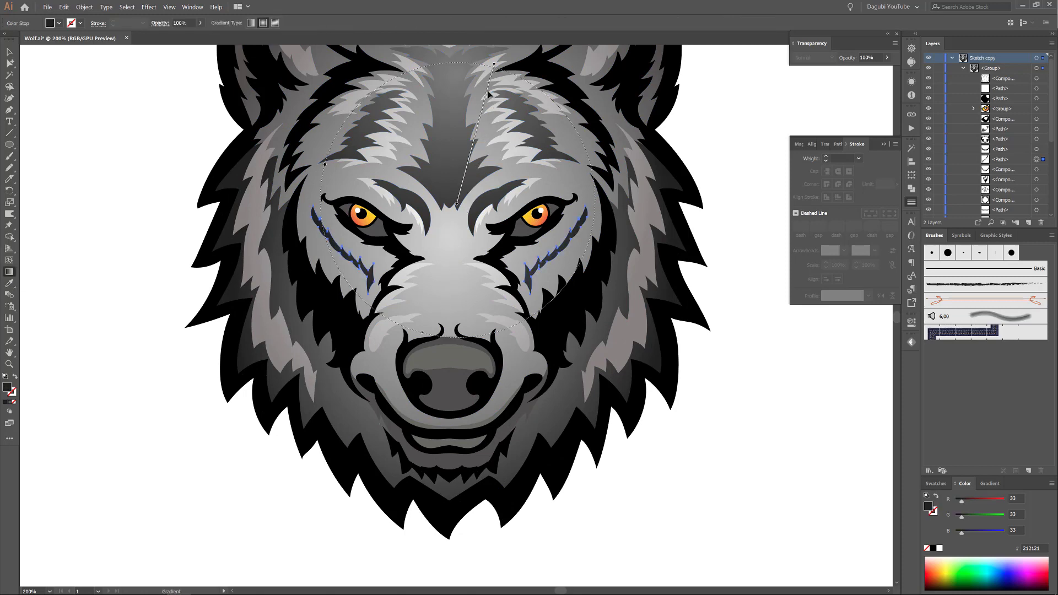
pyautogui.scroll(-2, 488, 97)
pyautogui.hotkey('ctrl', 'shift', 'a')
pyautogui.hotkey('ctrl', '0')
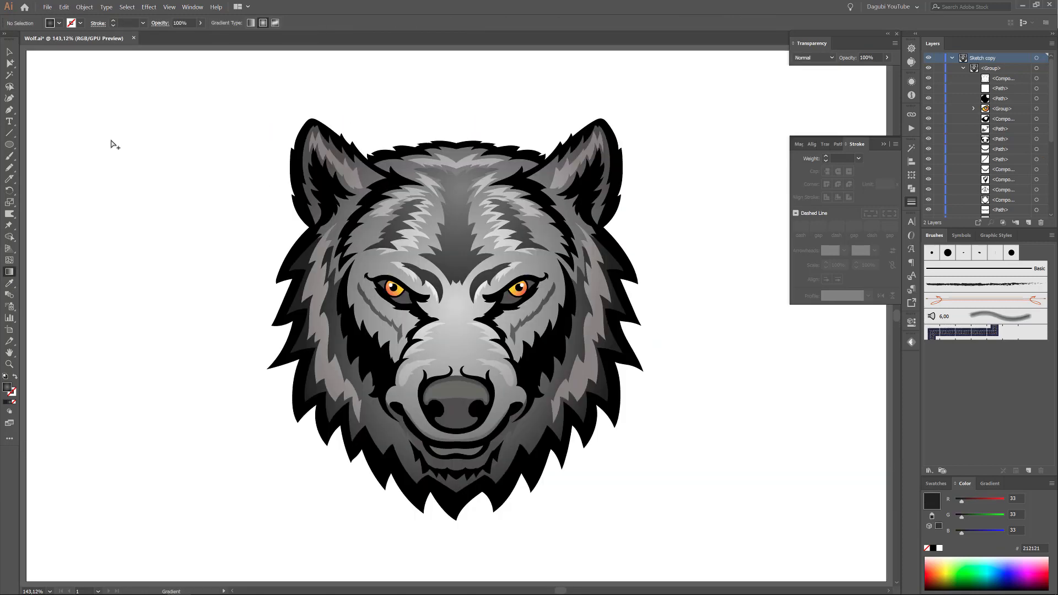
# - Collapse the wolf layer and add a new empty layer above it
pyautogui.press('y')
pyautogui.click(127, 7)
pyautogui.click(135, 19)
# - Cover the artboard with a radial-gradient rectangle that has no stroke
pyautogui.click(837, 144)
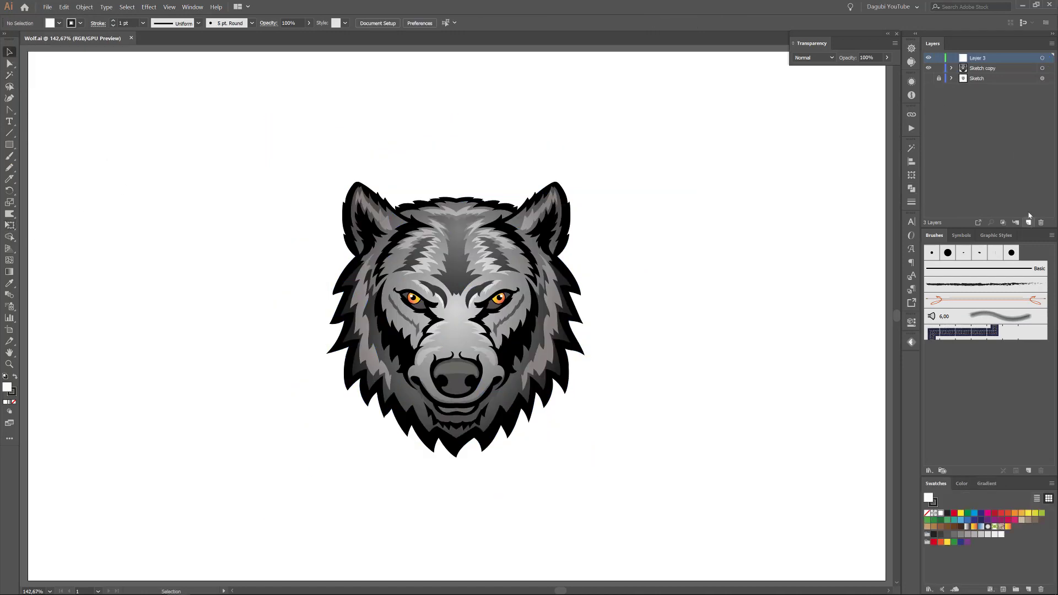
pyautogui.moveTo(29, 55); pyautogui.dragTo(885, 579)
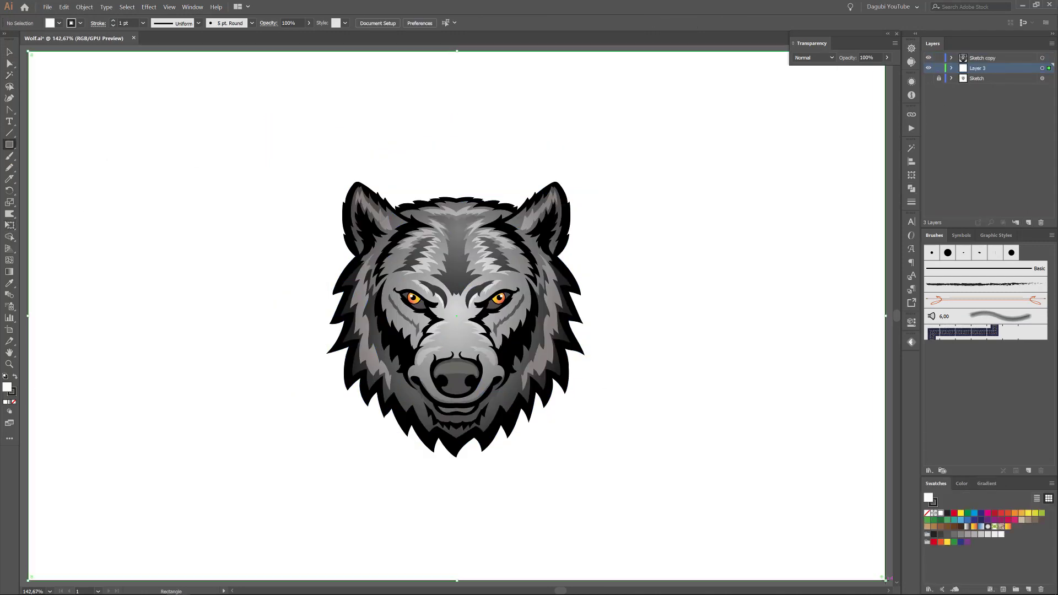
pyautogui.click(986, 483)
pyautogui.click(930, 488)
pyautogui.click(933, 507)
pyautogui.press('/')
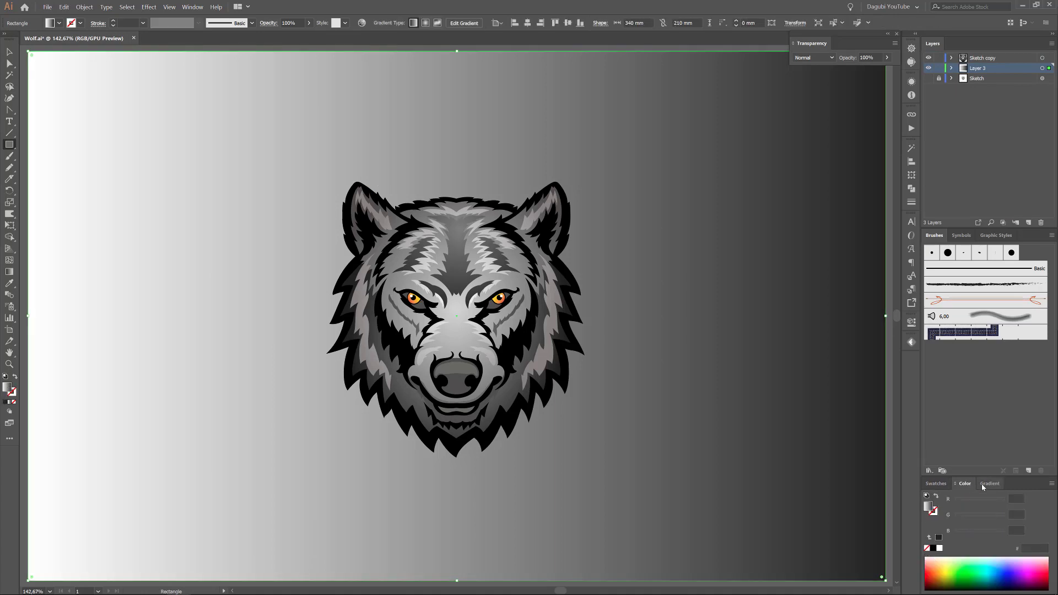
pyautogui.press('x')
pyautogui.click(981, 487)
# - Draw a circle behind the wolf with a reversed gradient and a 6 pt dark stroke
pyautogui.moveTo(10, 146); pyautogui.dragTo(42, 168)
pyautogui.moveTo(457, 307); pyautogui.dragTo(643, 449)
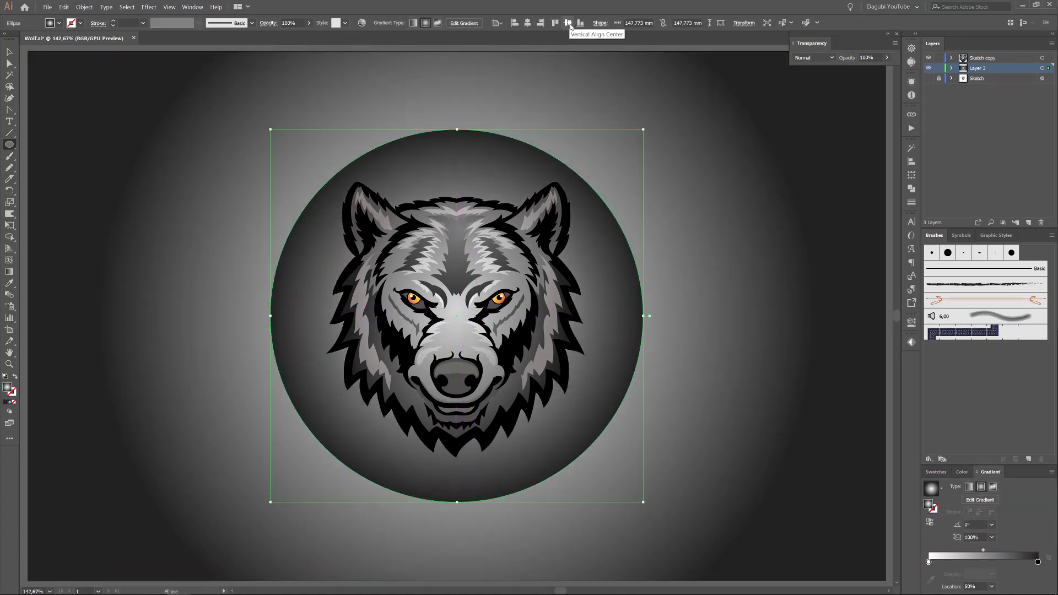
pyautogui.click(930, 523)
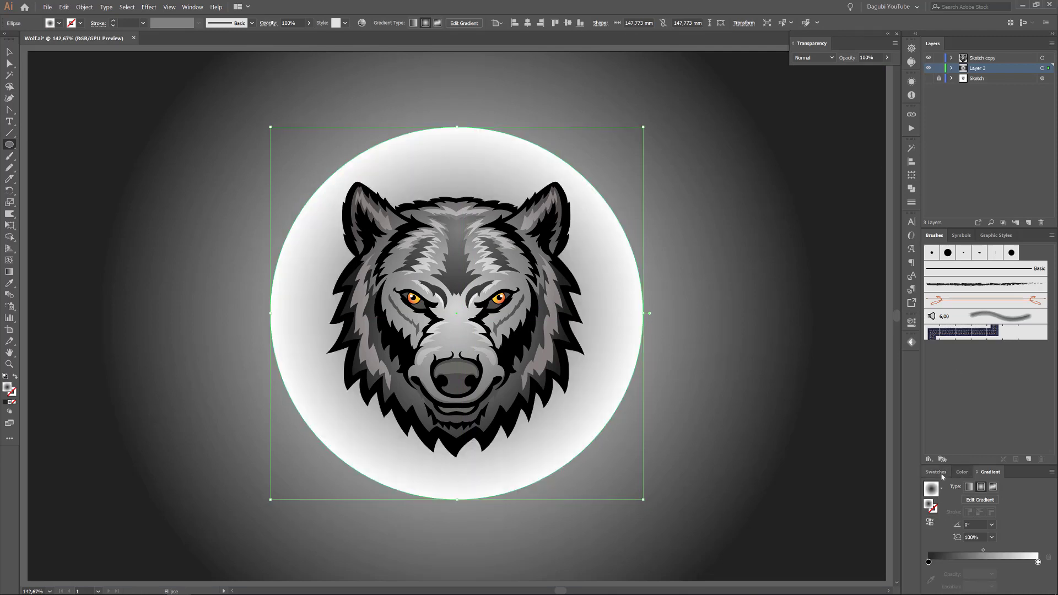
pyautogui.click(936, 472)
pyautogui.click(912, 202)
pyautogui.click(827, 156)
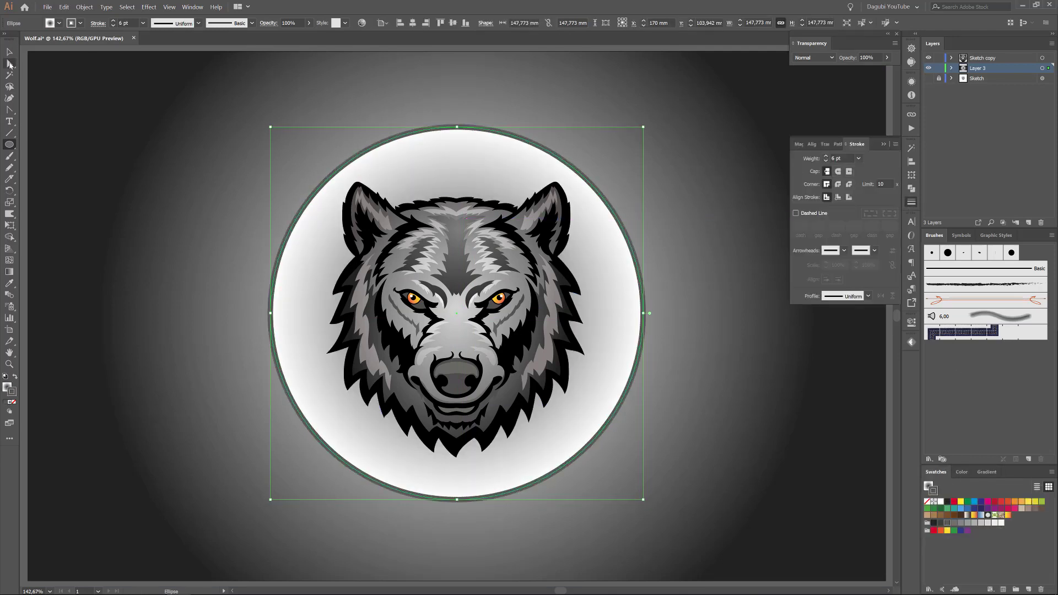
pyautogui.hotkey('ctrl', 'shift', 'a')
# - Cut the circle's bottom flat with a rectangle using Minus Front, then centre it vertically
pyautogui.press('m')
pyautogui.moveTo(153, 551); pyautogui.dragTo(757, 440)
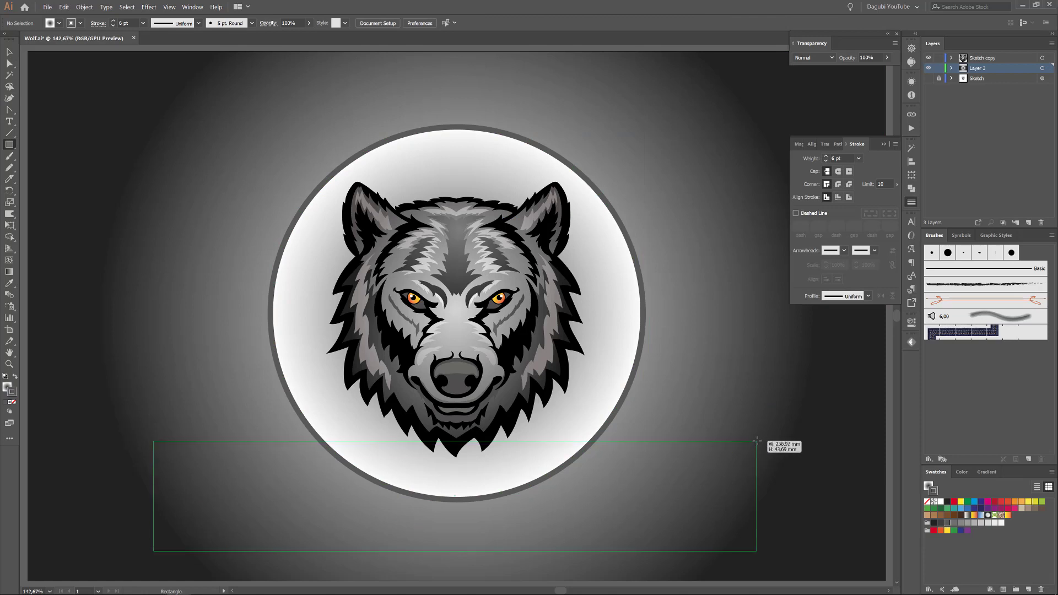
pyautogui.keyDown('ctrl'); pyautogui.keyDown('shift'); pyautogui.click(617, 315); pyautogui.keyUp('shift'); pyautogui.keyUp('ctrl')
pyautogui.click(912, 189)
pyautogui.click(816, 169)
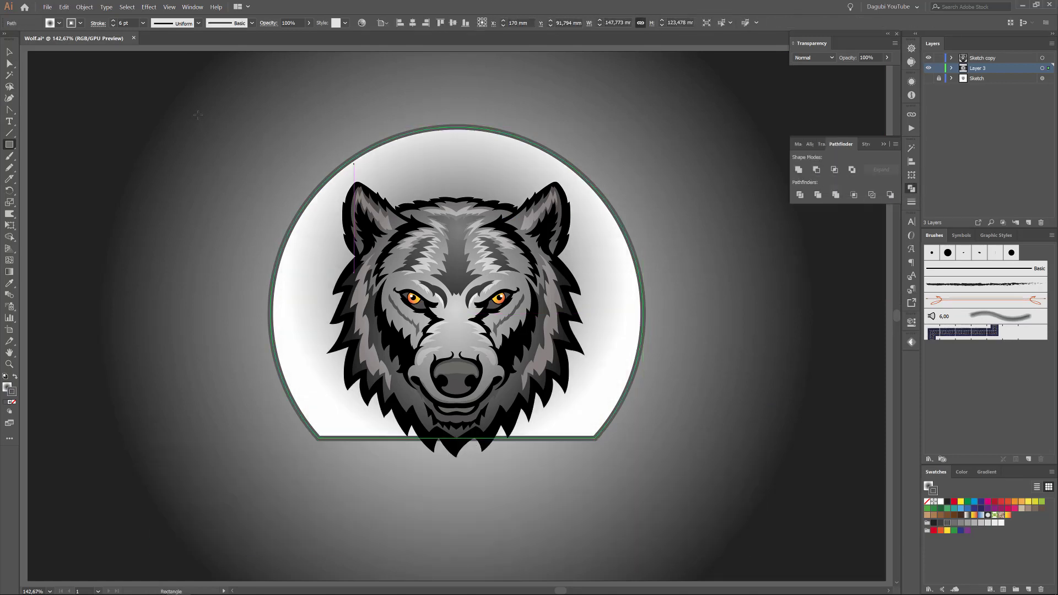
pyautogui.click(453, 22)
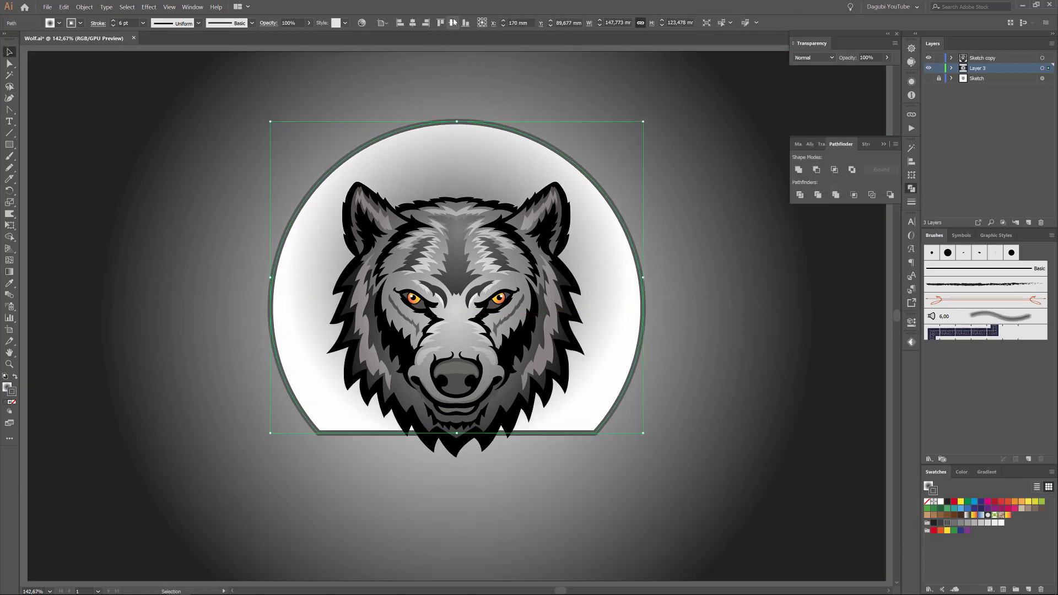
pyautogui.click(951, 58)
pyautogui.click(10, 63)
# - Copy the wolf outline shape and paste it into a new layer
pyautogui.click(353, 231)
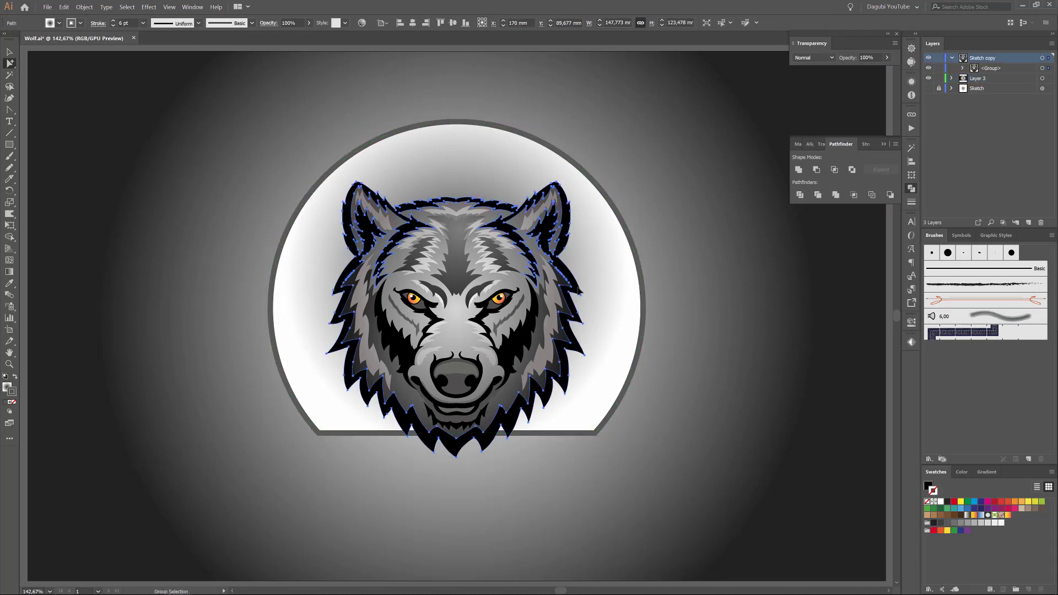
pyautogui.click(64, 7)
pyautogui.click(74, 45)
pyautogui.click(1016, 81)
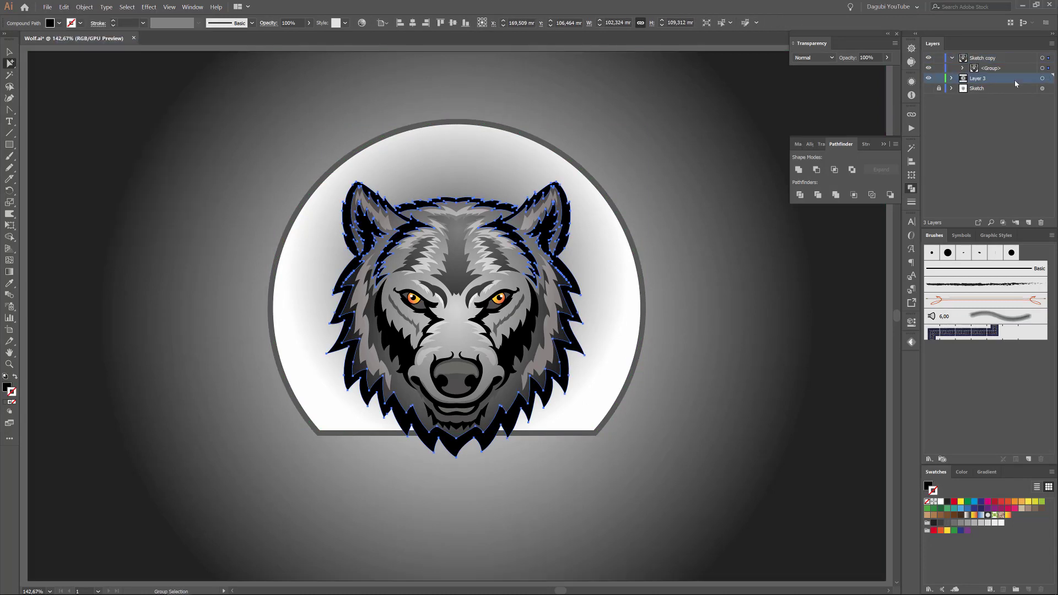
pyautogui.click(64, 7)
pyautogui.click(82, 81)
# - Give the wolf copy a 12 pt pure red stroke with round joins
pyautogui.click(1002, 503)
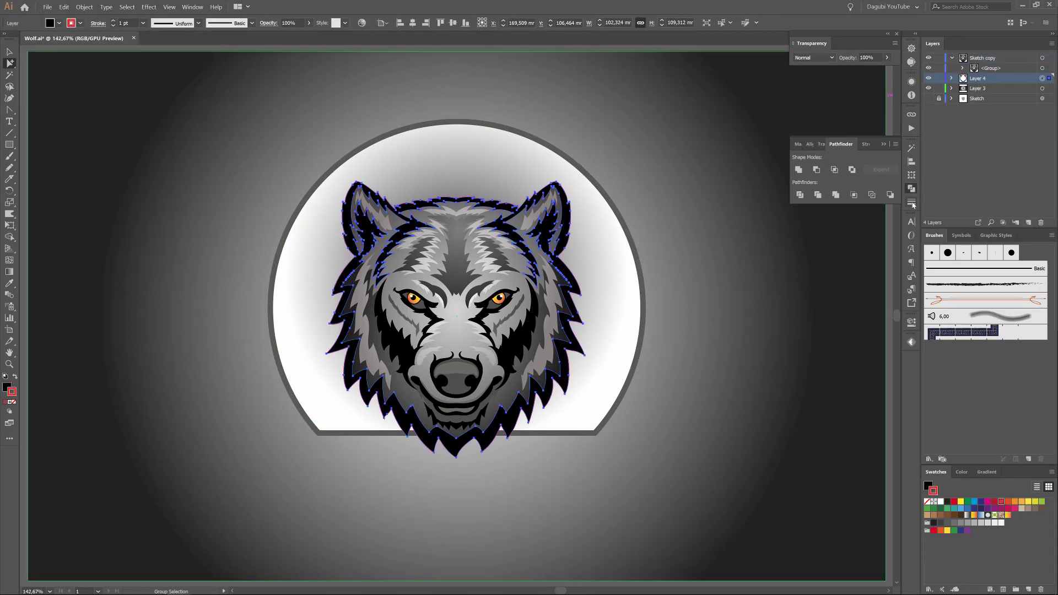
pyautogui.click(912, 201)
pyautogui.click(838, 185)
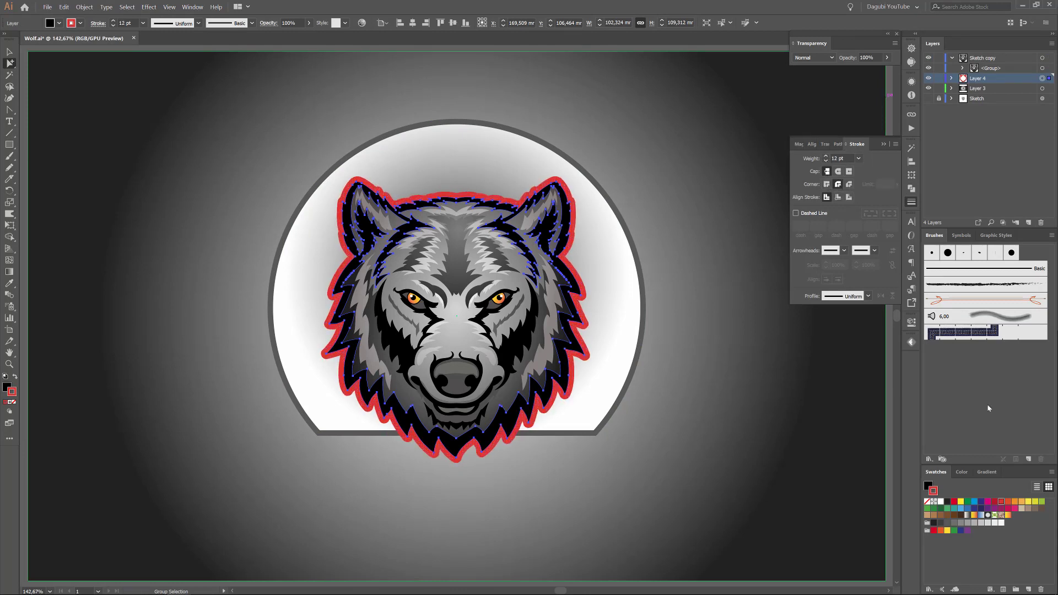
pyautogui.click(965, 472)
pyautogui.moveTo(957, 519); pyautogui.dragTo(966, 524)
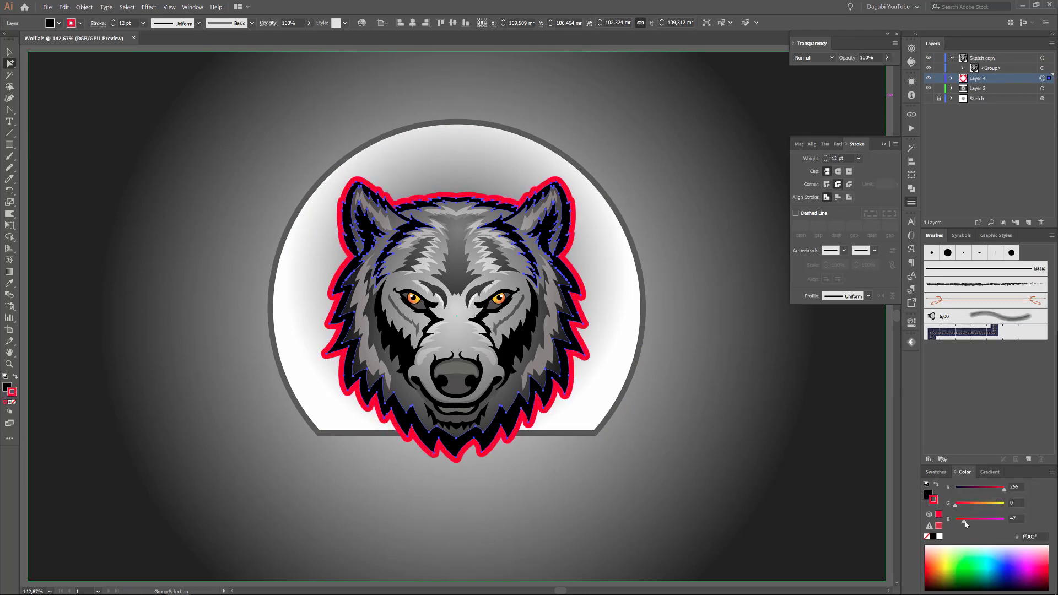
pyautogui.click(742, 270)
pyautogui.click(9, 121)
# - Type WOLVES at 100 pt below the badge and move it onto a new layer
pyautogui.click(408, 478)
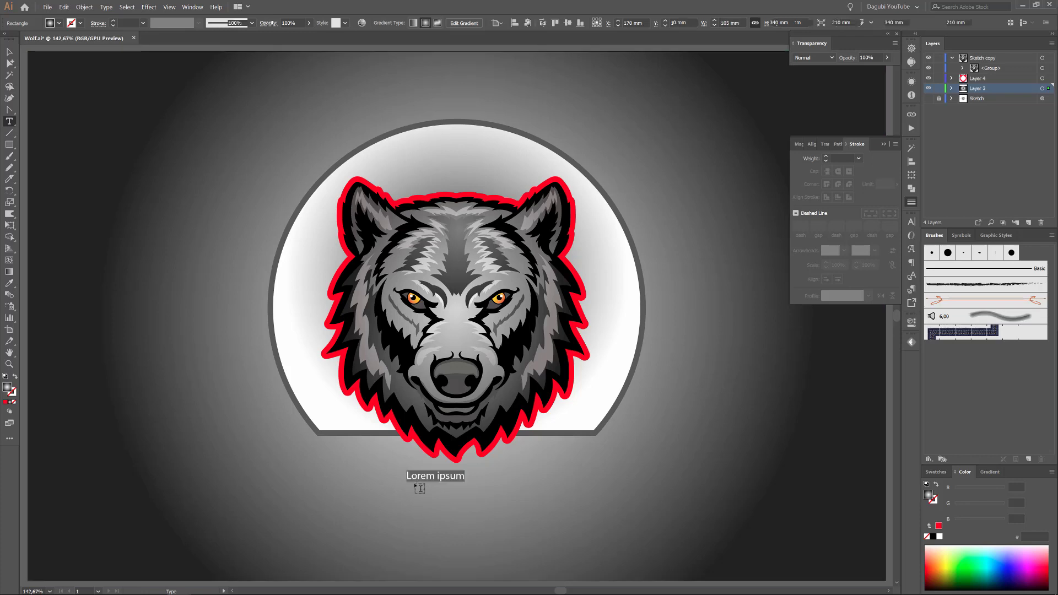
pyautogui.write('WOLVES')
pyautogui.press('Escape')
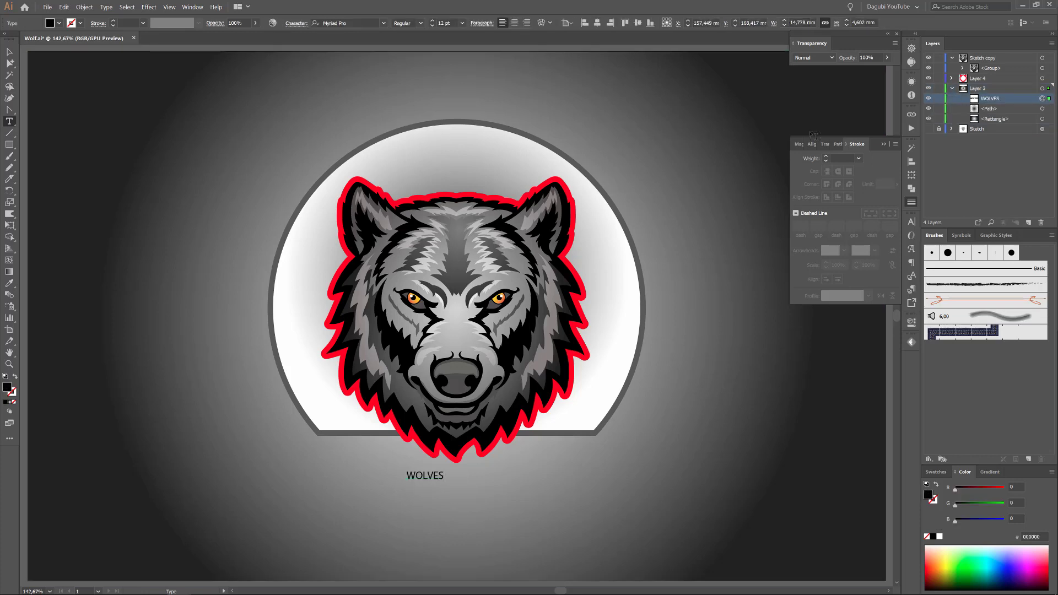
pyautogui.click(444, 23)
pyautogui.write('100')
pyautogui.press('Return')
pyautogui.click(999, 57)
pyautogui.hotkey('ctrl', 'l')
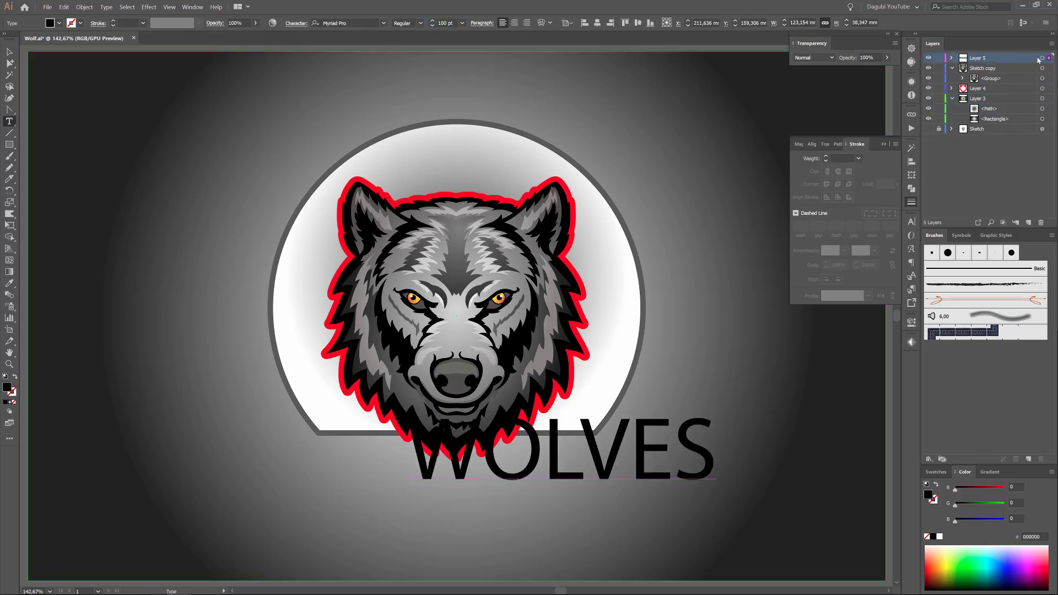
# - Set WOLVES in white Bookman Old Style Bold, positioned below the badge
pyautogui.click(946, 552)
pyautogui.click(383, 22)
pyautogui.click(353, 111)
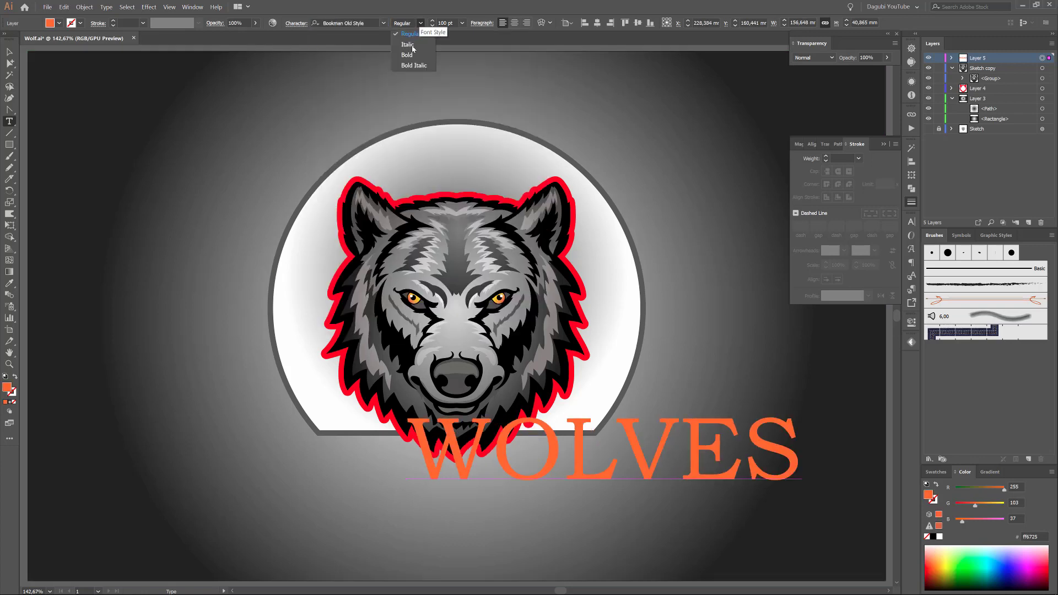
pyautogui.scroll(-1, 408, 23)
pyautogui.moveTo(700, 439); pyautogui.dragTo(606, 473)
pyautogui.click(940, 537)
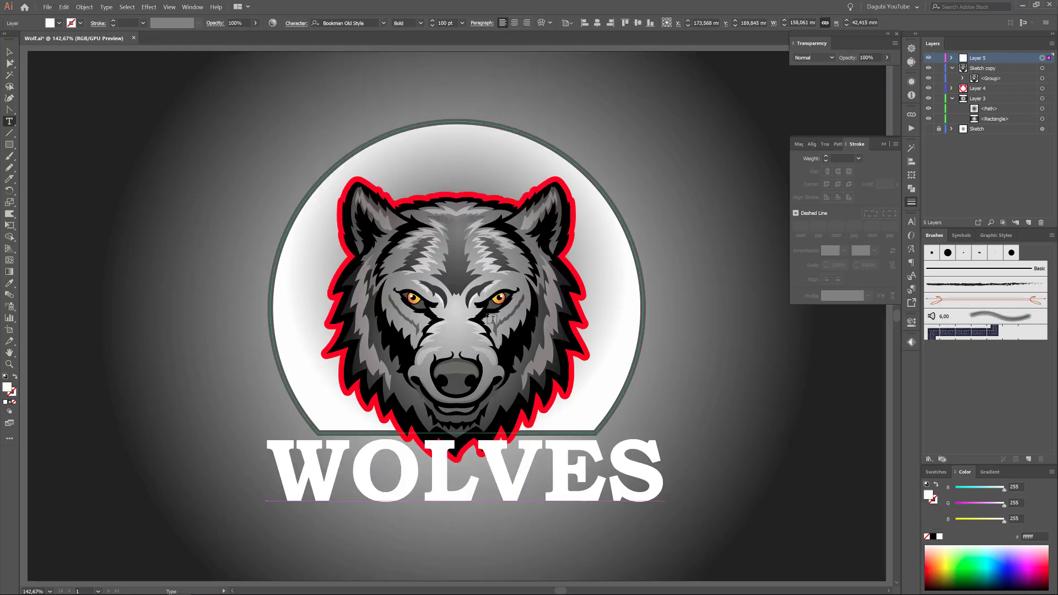
# - Convert WOLVES to outlines, shrink it and centre it horizontally on the artboard
pyautogui.click(106, 7)
pyautogui.click(126, 146)
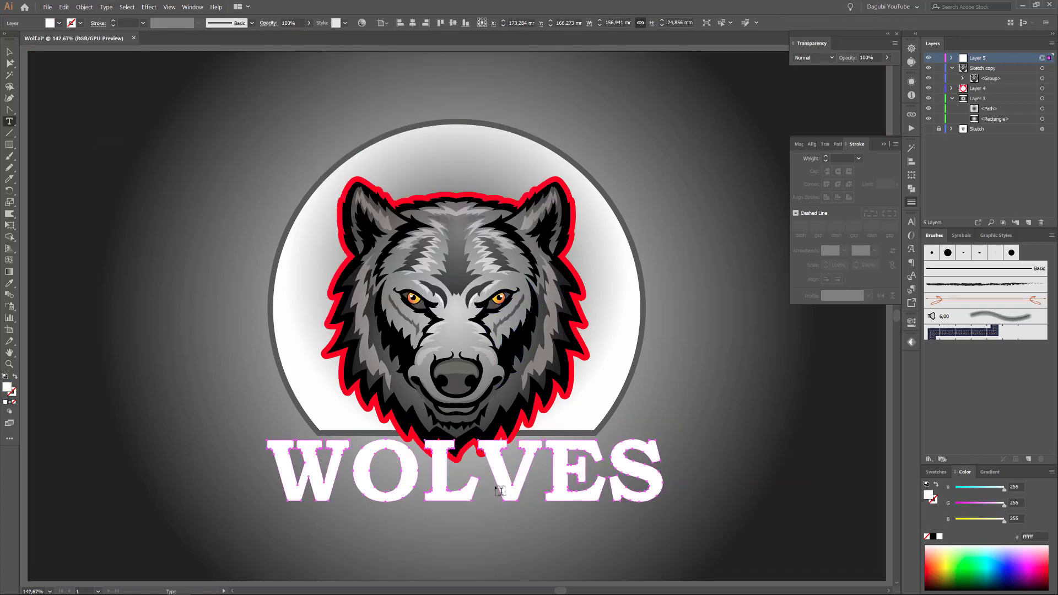
pyautogui.press('v')
pyautogui.moveTo(664, 503); pyautogui.dragTo(588, 501)
pyautogui.click(412, 23)
# - Warp WOLVES with an Arc Lower effect and enlarge it slightly
pyautogui.click(145, 7)
pyautogui.click(270, 158)
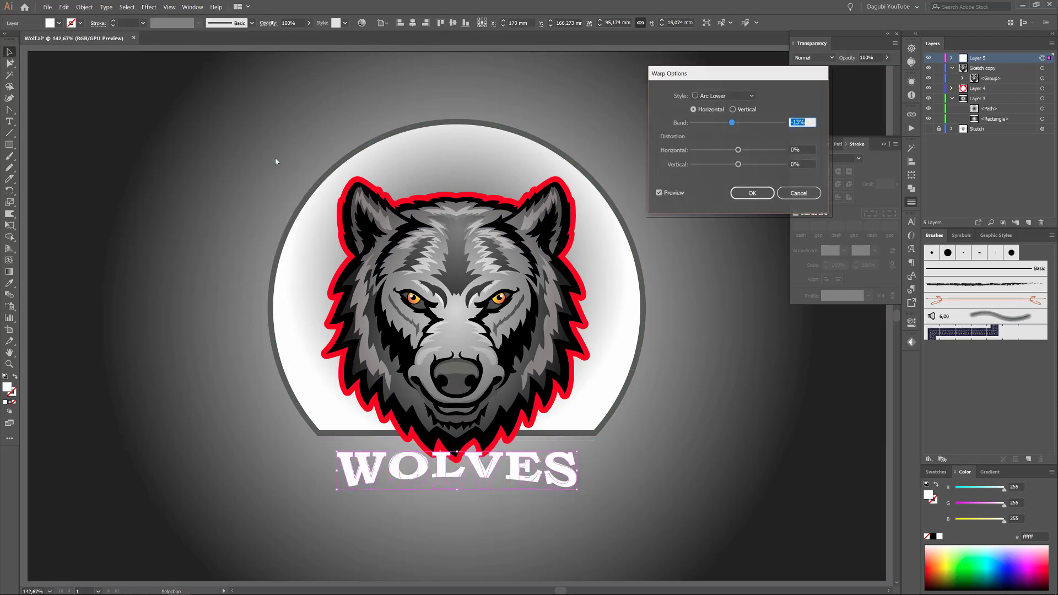
pyautogui.click(753, 193)
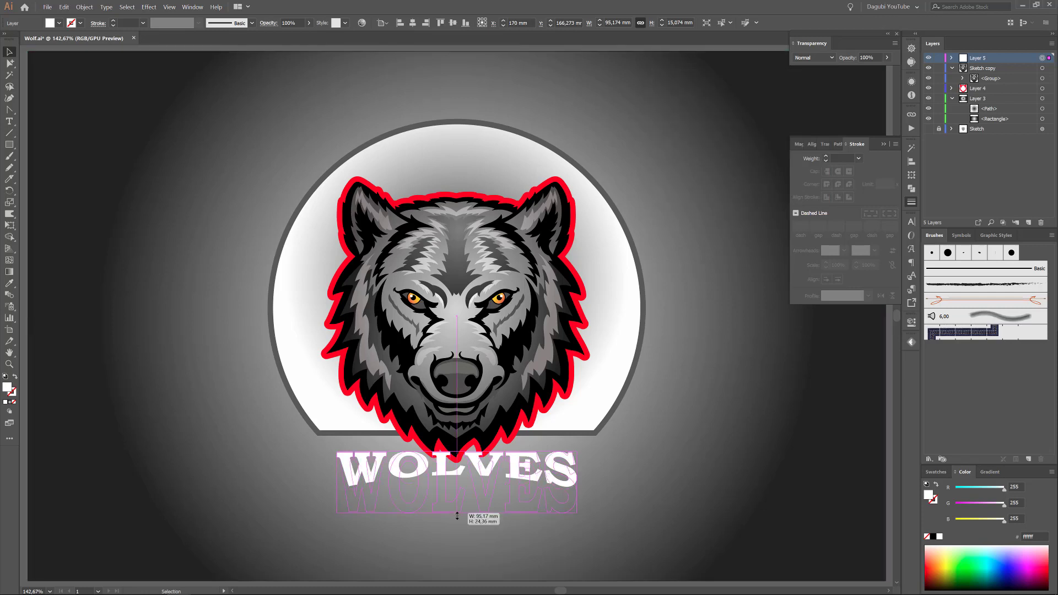
pyautogui.moveTo(579, 451); pyautogui.dragTo(588, 447)
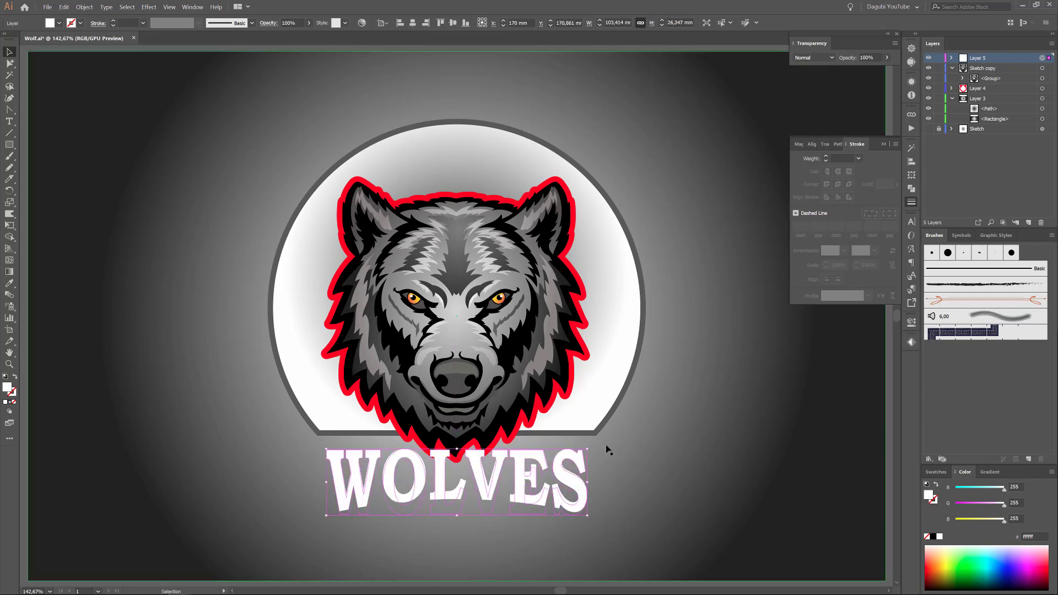
pyautogui.click(84, 7)
# - Expand the warped WOLVES text, fill it black and give it a thick red outline
pyautogui.click(110, 102)
pyautogui.click(933, 537)
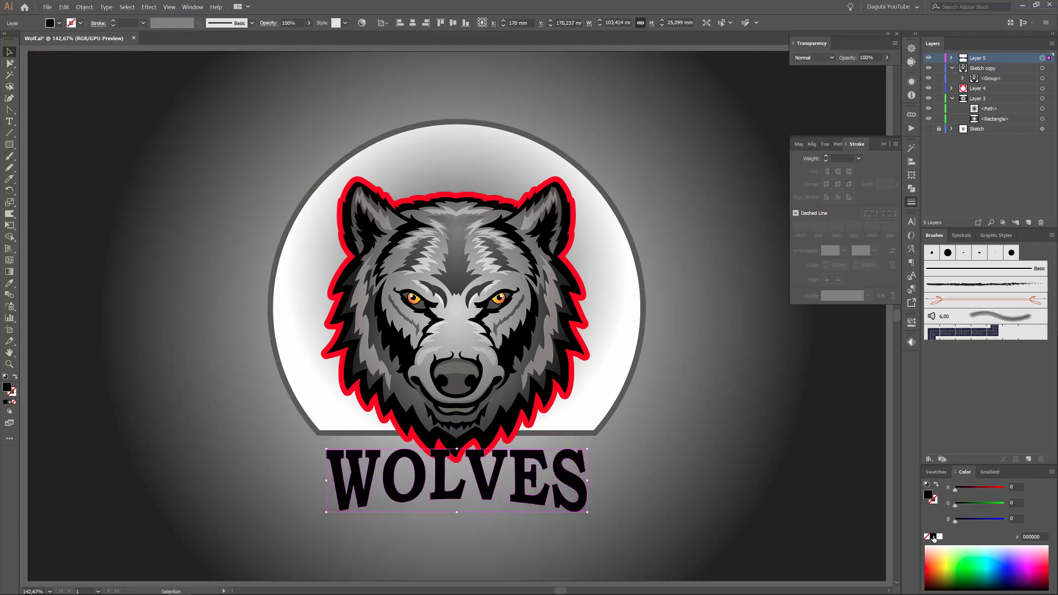
pyautogui.click(933, 499)
pyautogui.click(1003, 489)
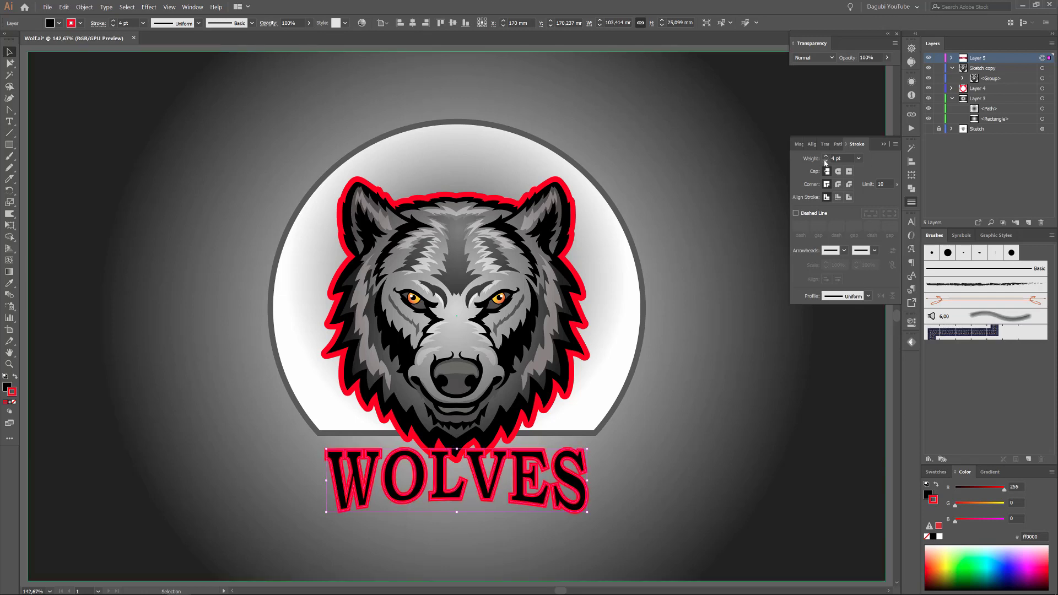
pyautogui.click(735, 397)
# - Give the wolf outline copy a white 17 pt stroke
pyautogui.click(952, 89)
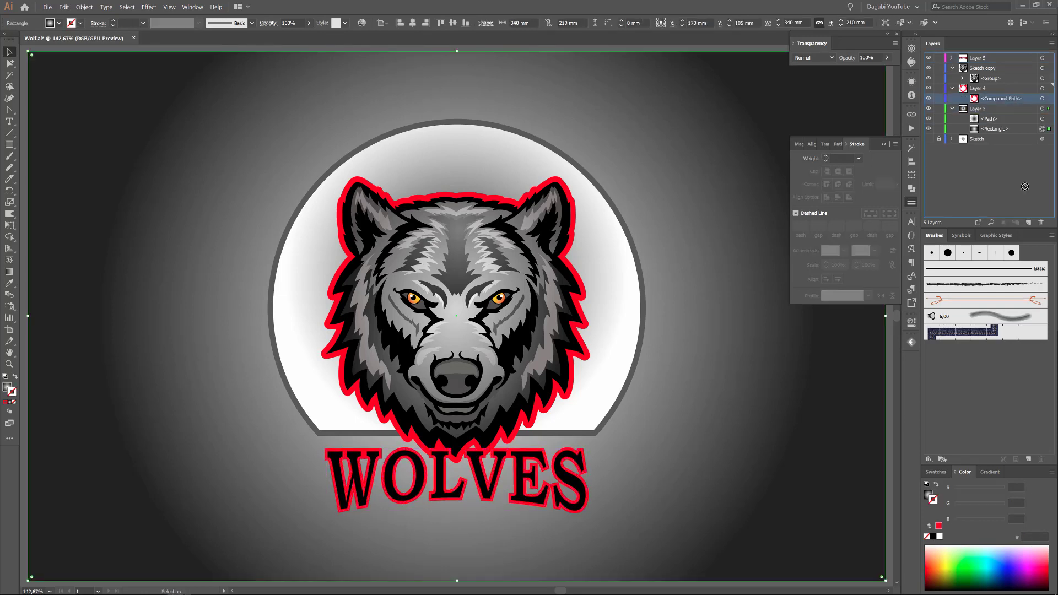
pyautogui.click(1042, 109)
pyautogui.click(826, 156)
pyautogui.click(827, 157)
pyautogui.click(826, 157)
pyautogui.click(827, 157)
pyautogui.click(826, 156)
pyautogui.click(939, 537)
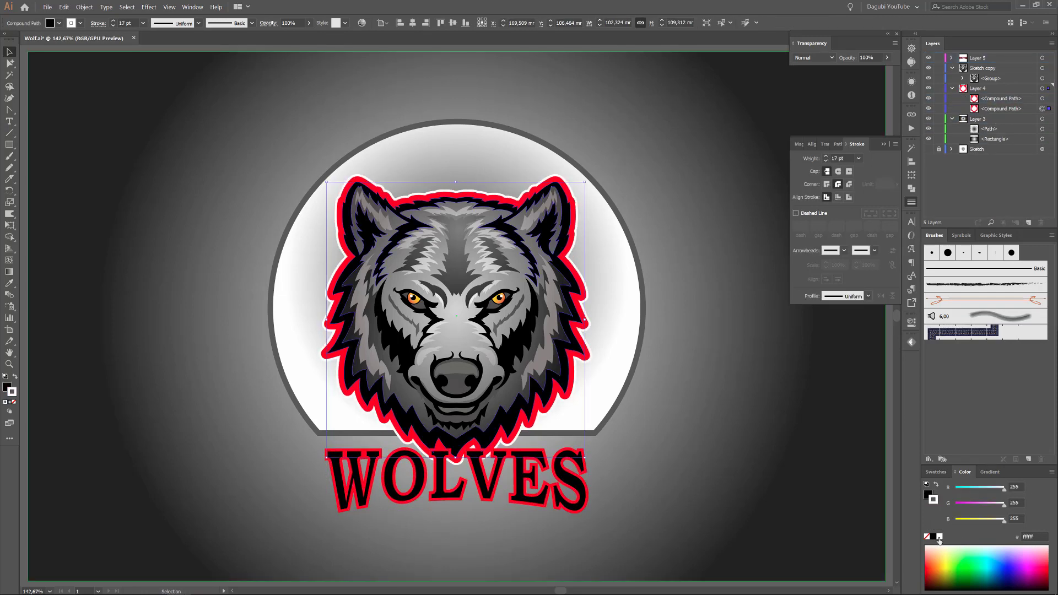
# - Merge the WOLVES copy into one compound path with a white 9 pt outline
pyautogui.click(951, 58)
pyautogui.click(1043, 68)
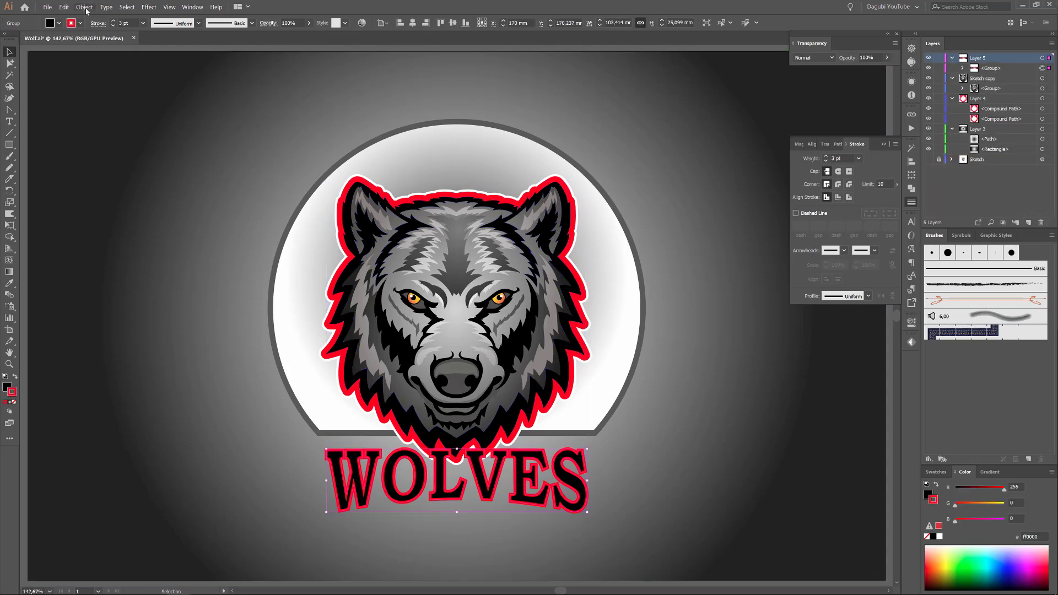
pyautogui.click(84, 7)
pyautogui.click(214, 284)
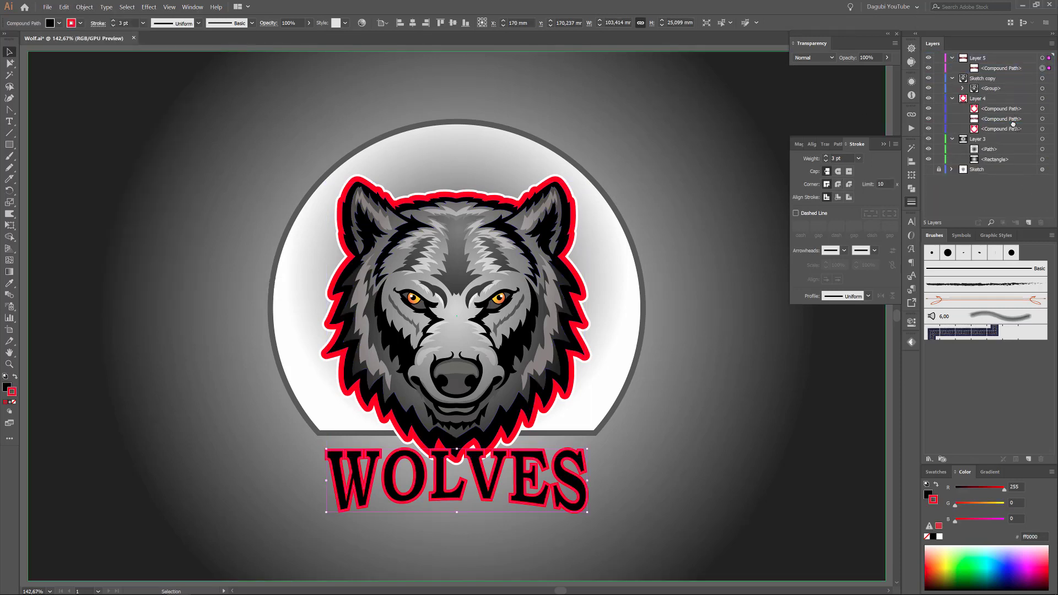
pyautogui.click(940, 537)
pyautogui.click(113, 21)
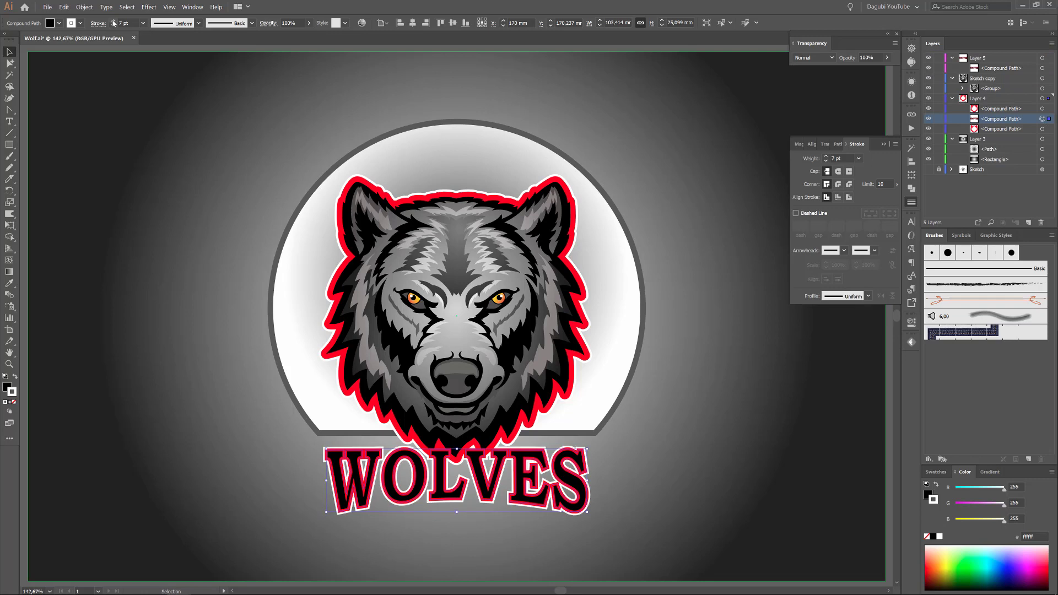
pyautogui.click(113, 20)
pyautogui.click(113, 20)
# - Shift the circle background's gradient midpoint to about 60%
pyautogui.click(1042, 129)
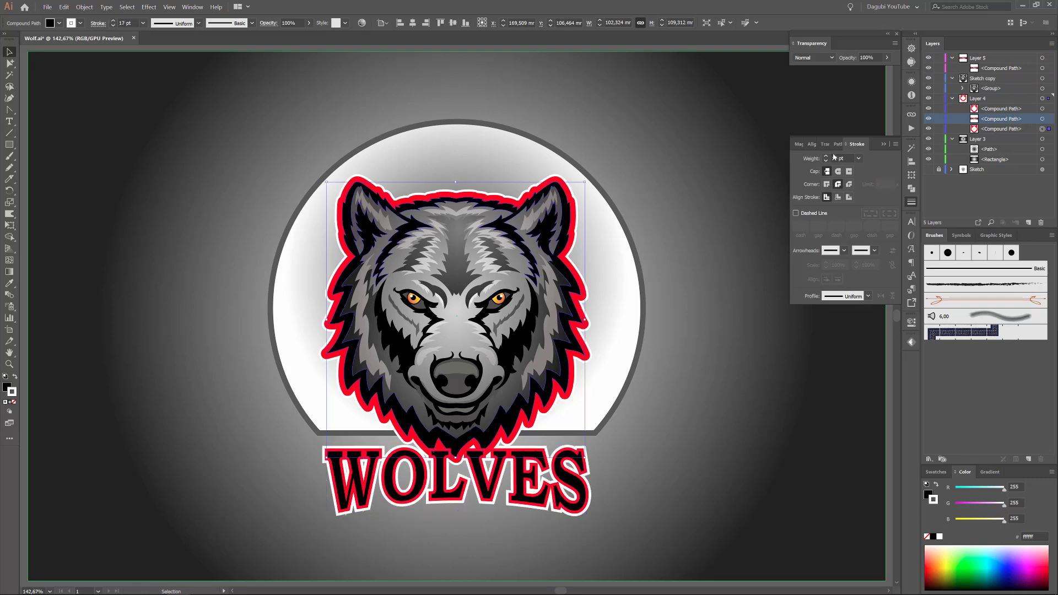
pyautogui.click(1042, 149)
pyautogui.click(990, 472)
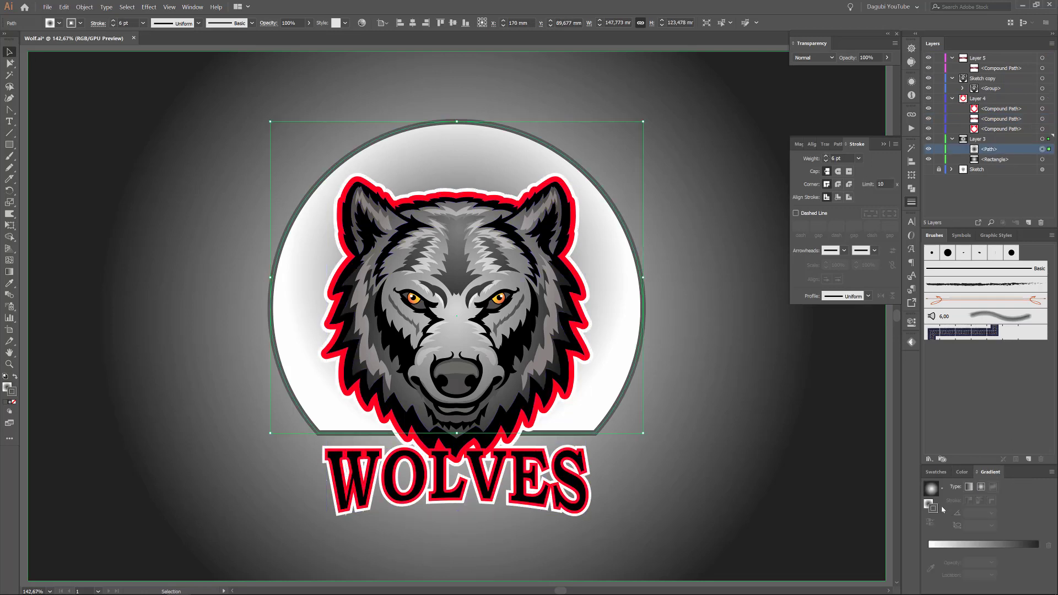
pyautogui.moveTo(984, 552); pyautogui.dragTo(996, 552)
# - Align both the red and white WOLVES outlines to the outside of the letters
pyautogui.click(1042, 118)
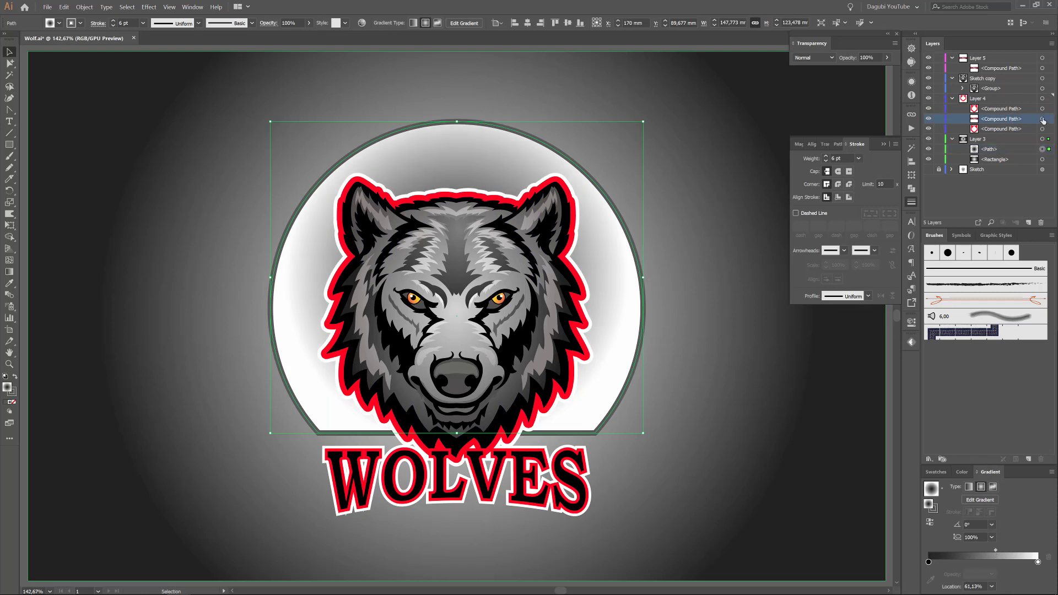
pyautogui.click(1042, 68)
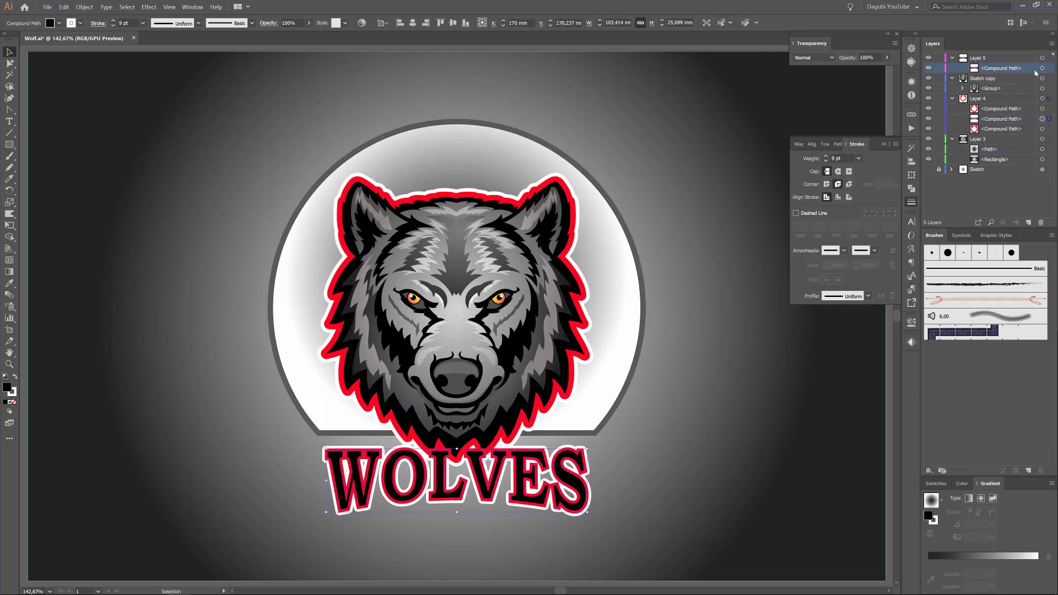
pyautogui.click(849, 198)
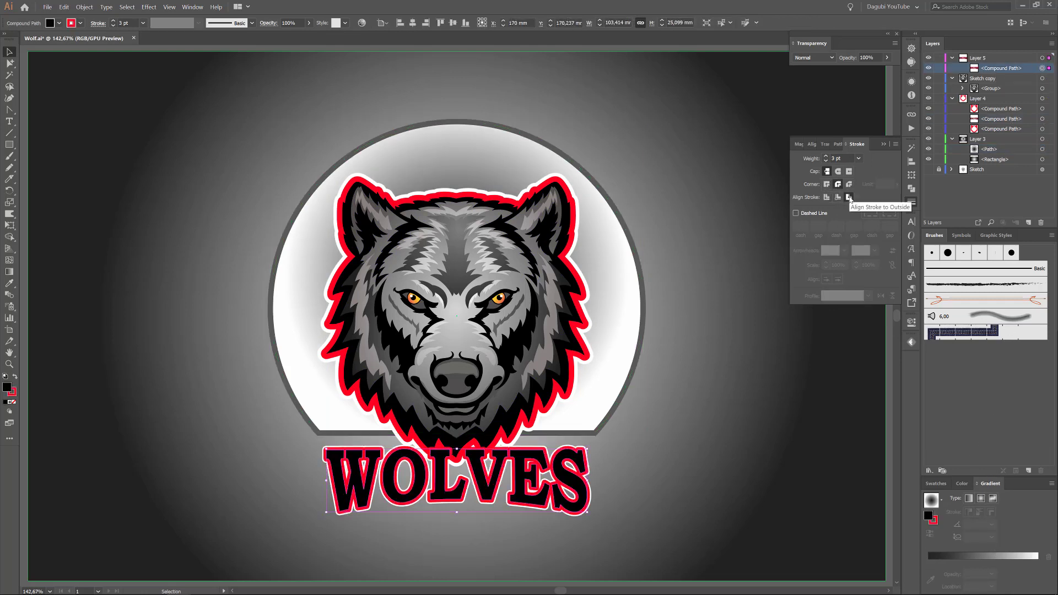
pyautogui.click(1042, 118)
pyautogui.click(849, 197)
pyautogui.hotkey('ctrl', 'shift', 'a')
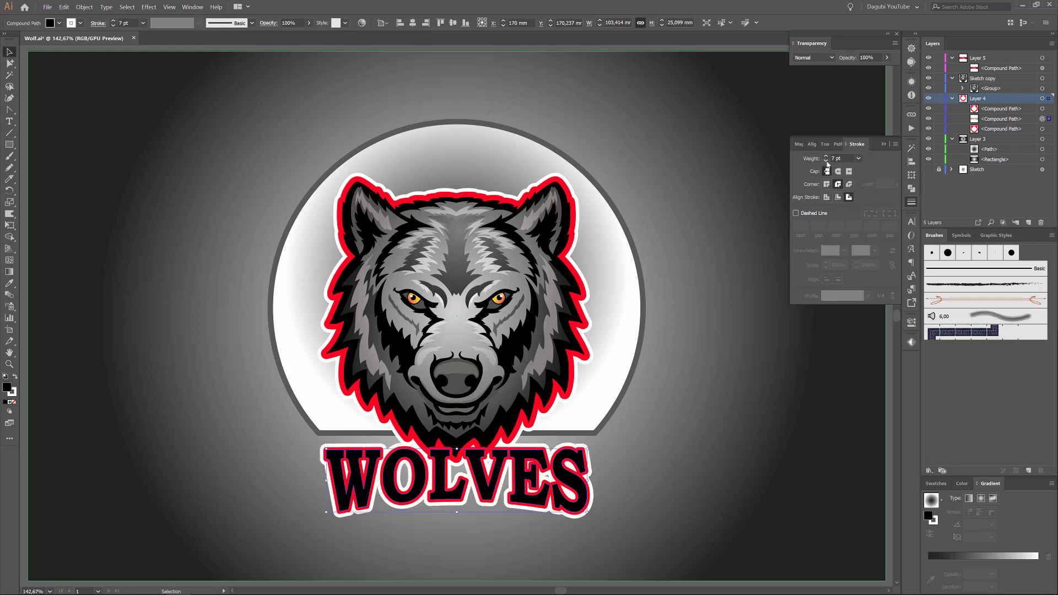
pyautogui.press('a')
pyautogui.click(884, 145)
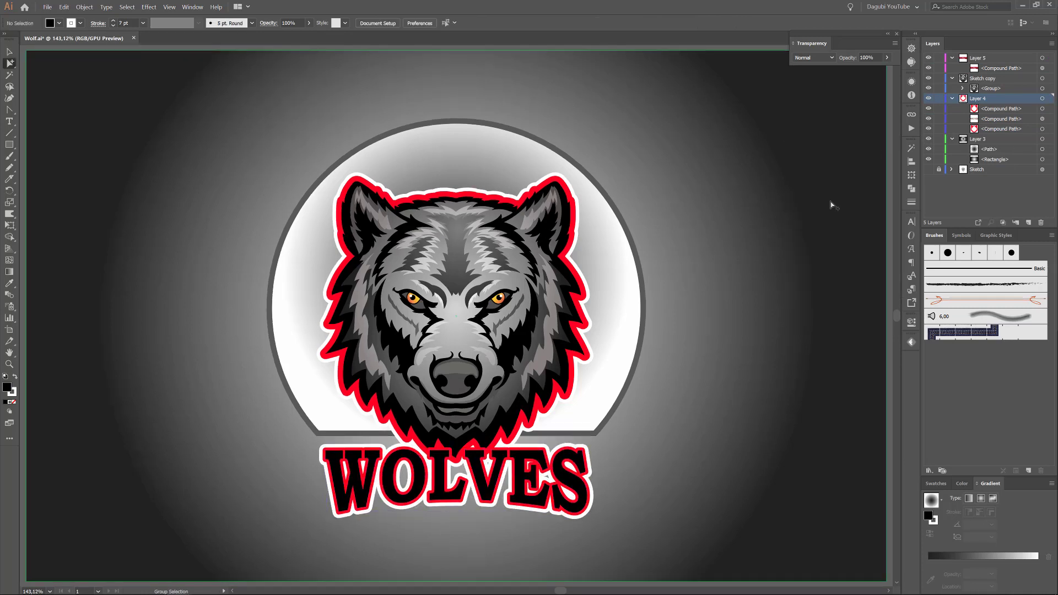
pyautogui.click(1042, 68)
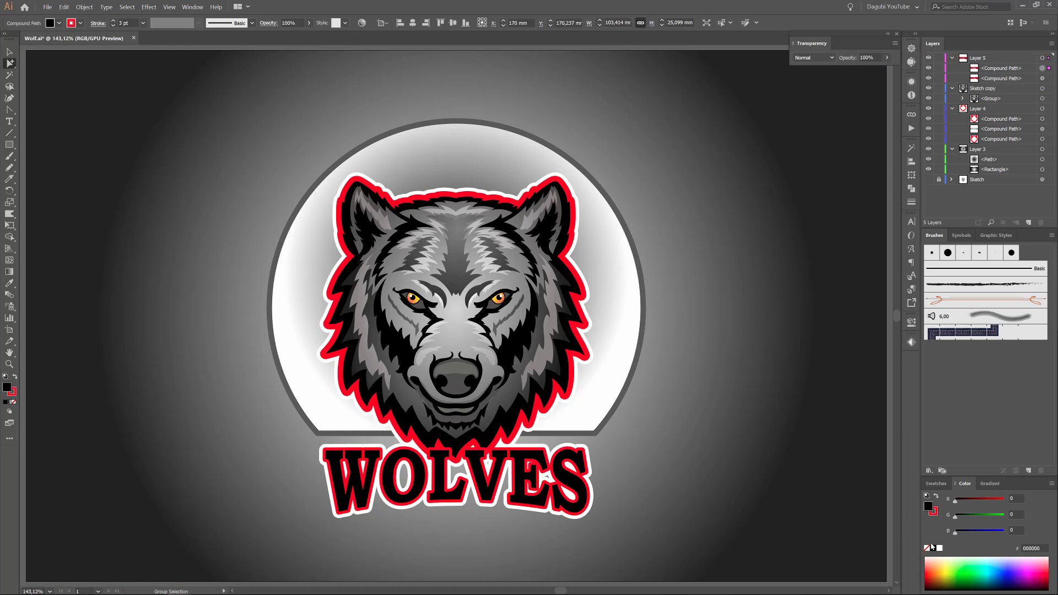
# - Fill the black WOLVES copy with a vertical gray gradient
pyautogui.click(1042, 78)
pyautogui.click(988, 484)
pyautogui.click(931, 500)
pyautogui.press('g')
pyautogui.moveTo(465, 522); pyautogui.dragTo(465, 436)
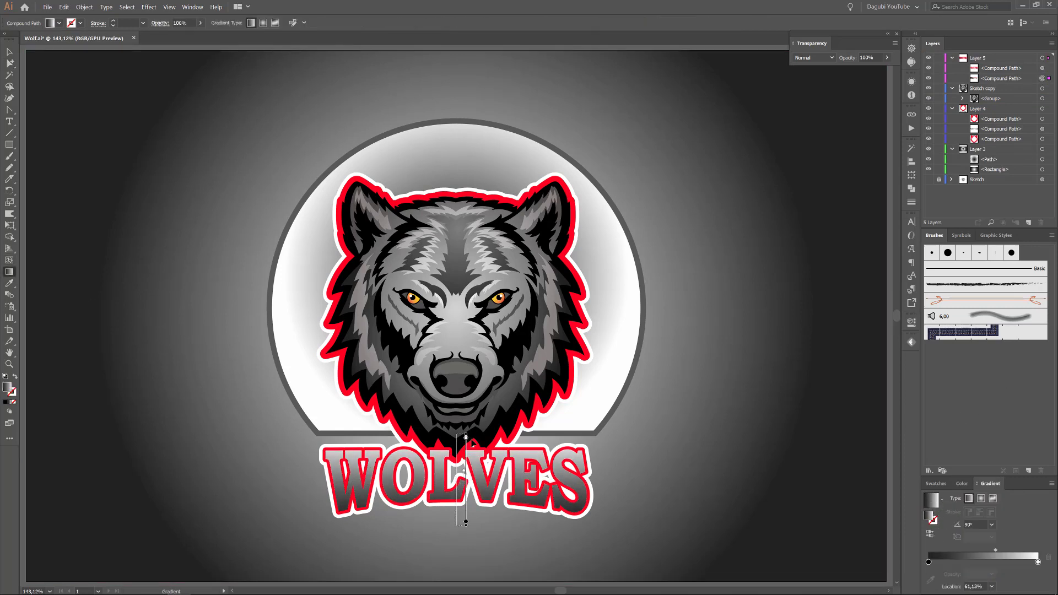
# - Paste a front copy of WOLVES with no fill and a 1 pt black outline
pyautogui.hotkey('ctrl', 'c')
pyautogui.hotkey('ctrl', 'f')
pyautogui.click(965, 484)
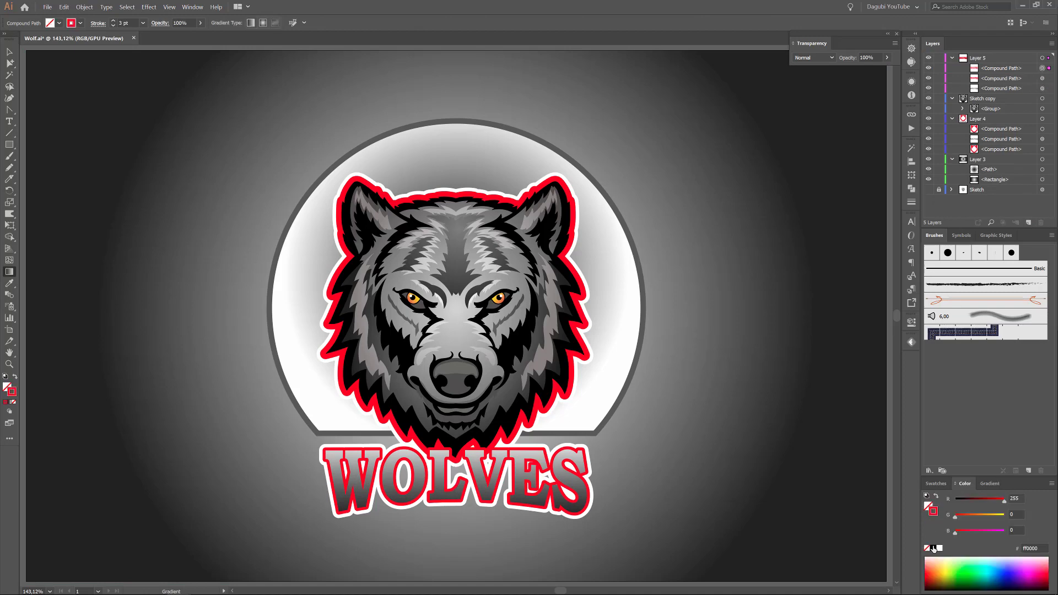
pyautogui.click(933, 548)
pyautogui.click(911, 202)
pyautogui.click(825, 161)
pyautogui.moveTo(689, 408); pyautogui.dragTo(720, 404)
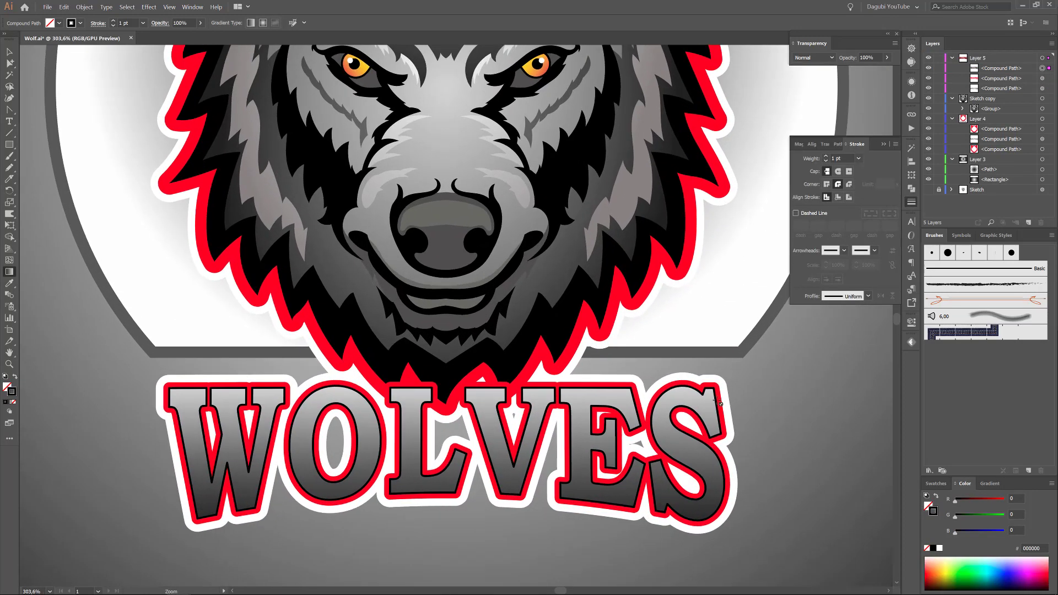
pyautogui.moveTo(441, 221); pyautogui.dragTo(392, 259)
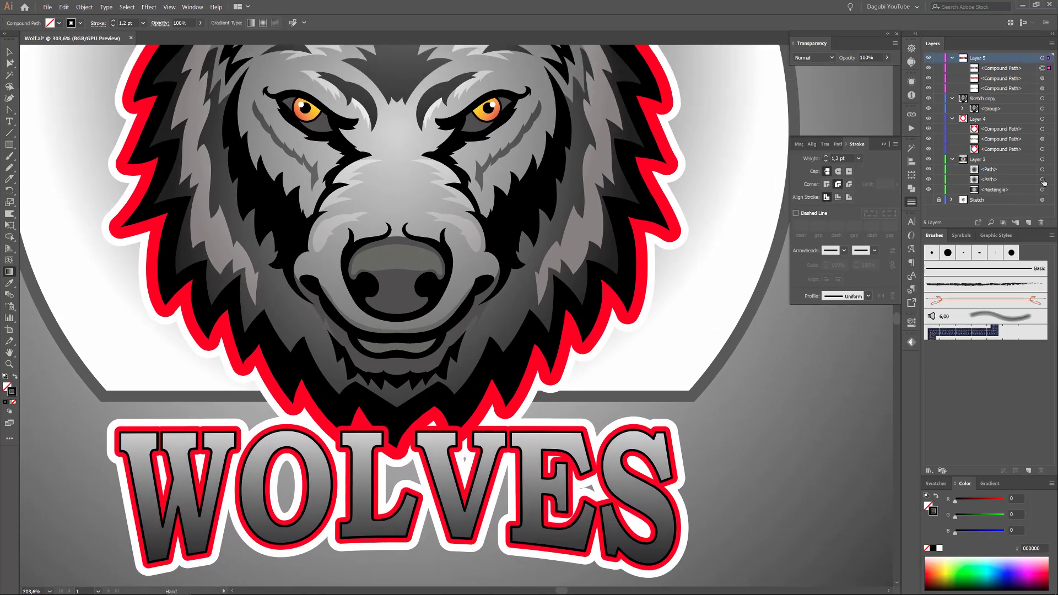
# - Give the circle's outline a white 13 pt stroke
pyautogui.click(940, 548)
pyautogui.click(826, 156)
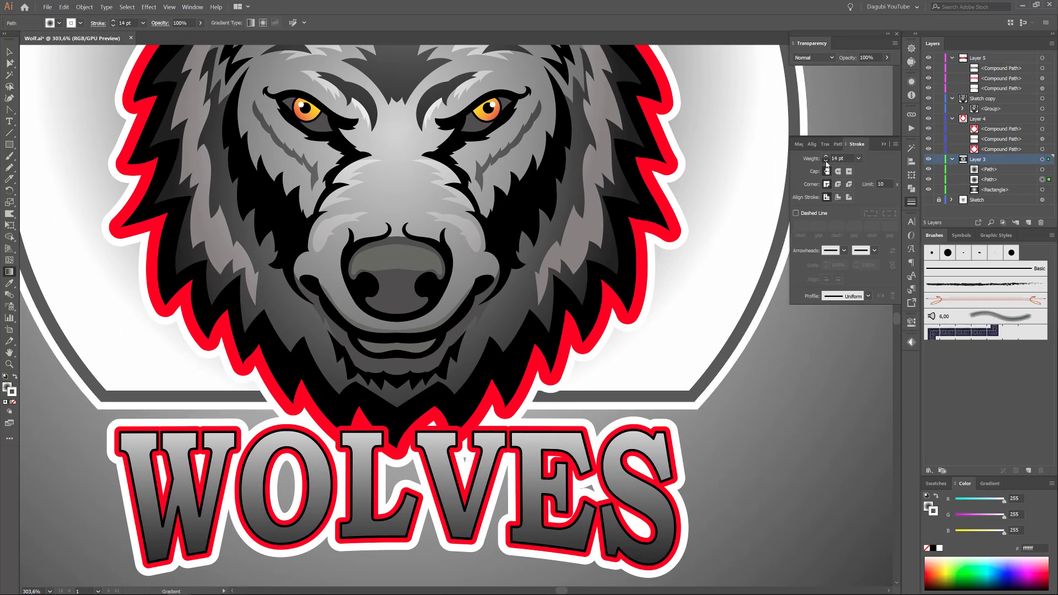
pyautogui.click(827, 156)
pyautogui.hotkey('ctrl', '-')
pyautogui.hotkey('ctrl', '-')
pyautogui.hotkey('ctrl', '-')
# - Duplicate the circle outline as a red 15 pt ring plus a white 17 pt outer ring
pyautogui.click(1021, 179)
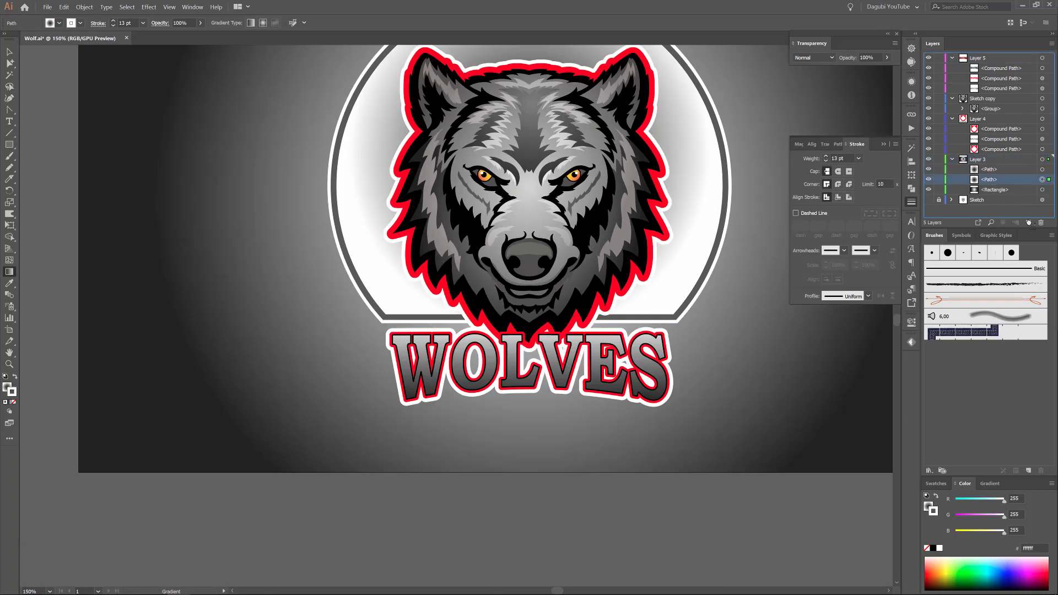
pyautogui.moveTo(1021, 179); pyautogui.dragTo(1029, 222)
pyautogui.click(937, 483)
pyautogui.click(959, 564)
pyautogui.click(965, 484)
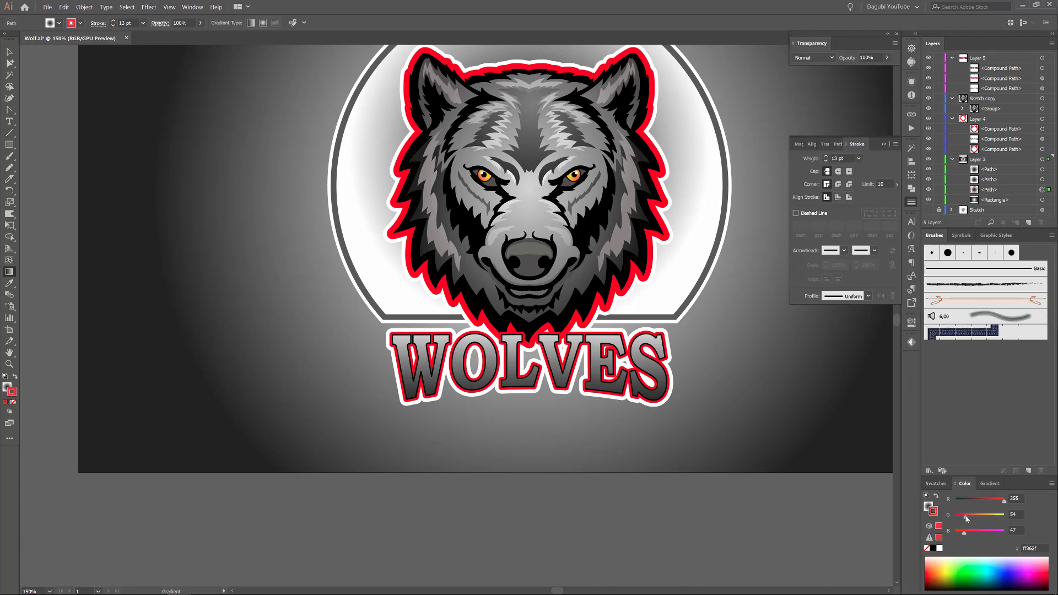
pyautogui.click(827, 157)
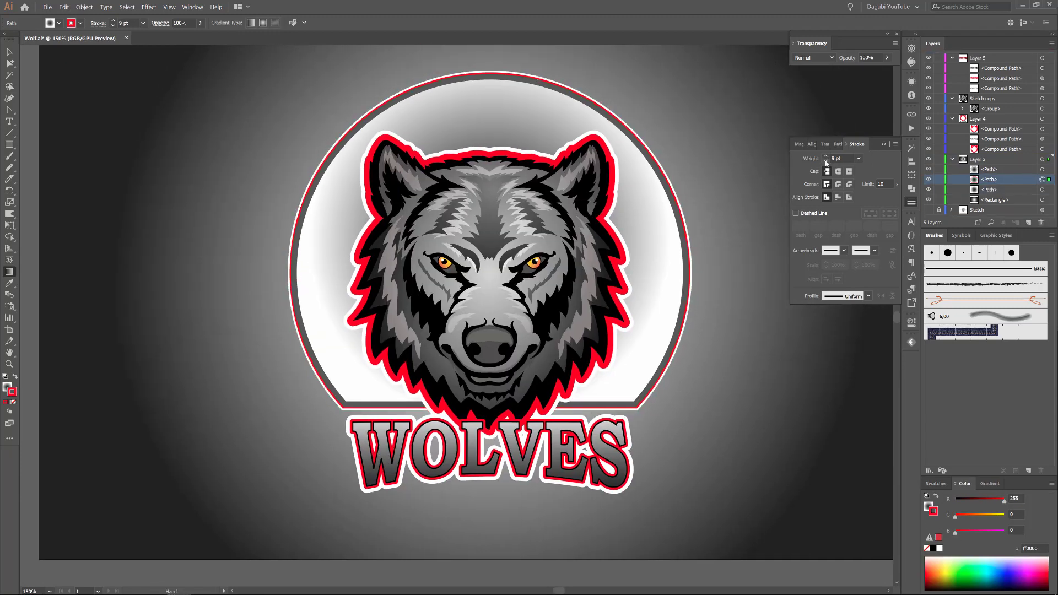
pyautogui.click(827, 157)
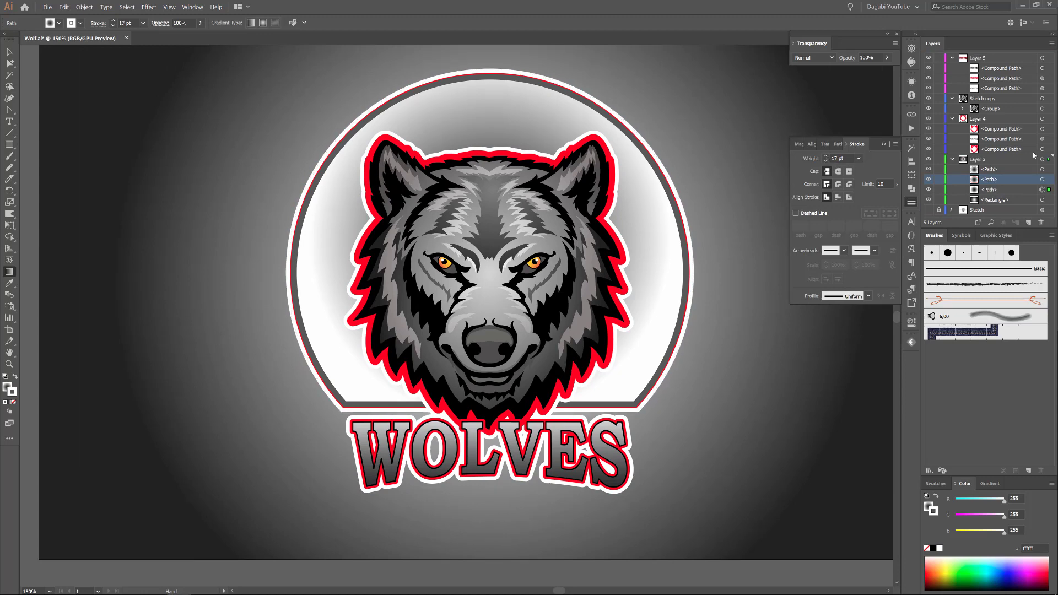
# - Thin the wolf head's red outline to 7 pt
pyautogui.click(1043, 118)
pyautogui.click(1043, 128)
pyautogui.click(826, 160)
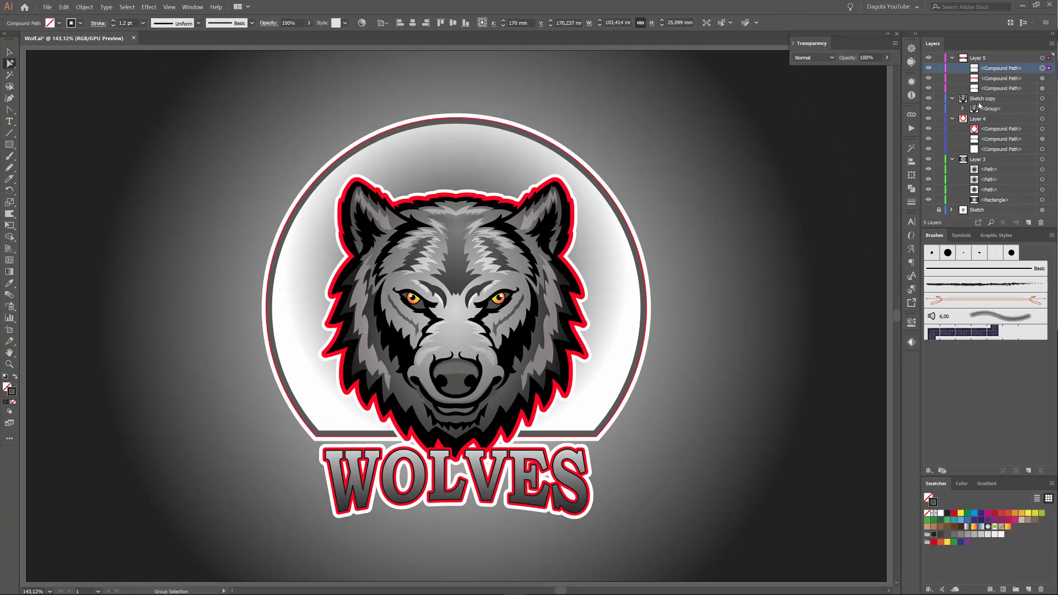
# - Give the wolf's nose a thin outline with round joins
pyautogui.click(1042, 67)
pyautogui.hotkey('ctrl', '+')
pyautogui.hotkey('ctrl', '+')
pyautogui.hotkey('ctrl', '+')
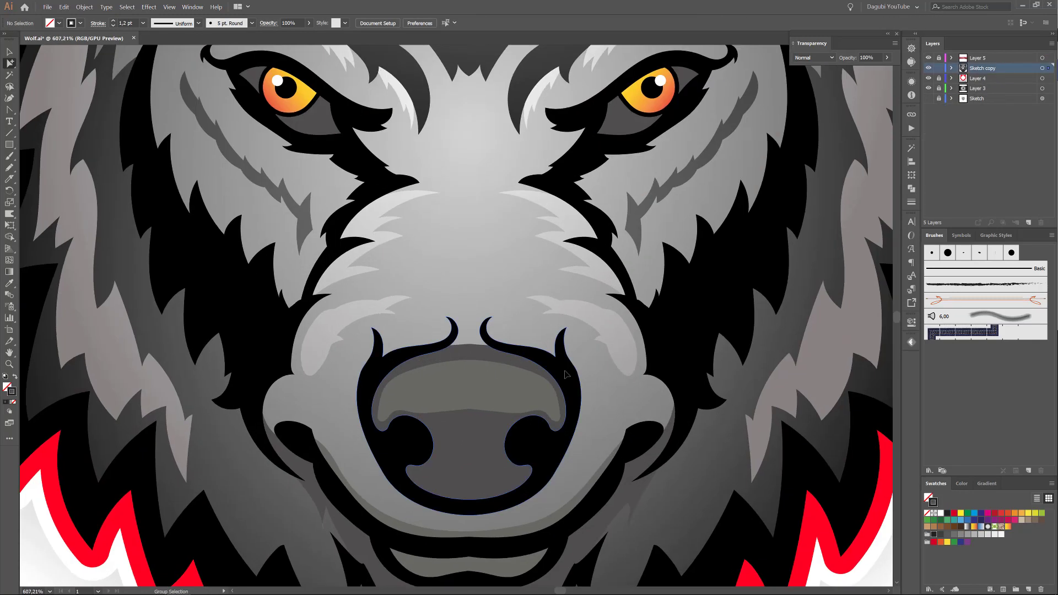
pyautogui.click(912, 202)
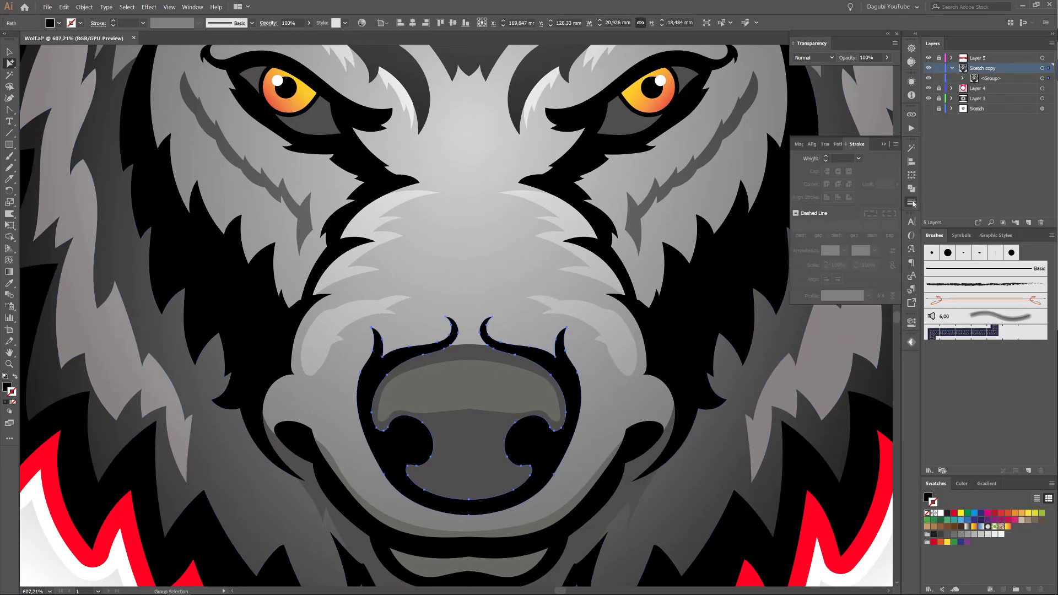
pyautogui.click(961, 538)
pyautogui.click(840, 187)
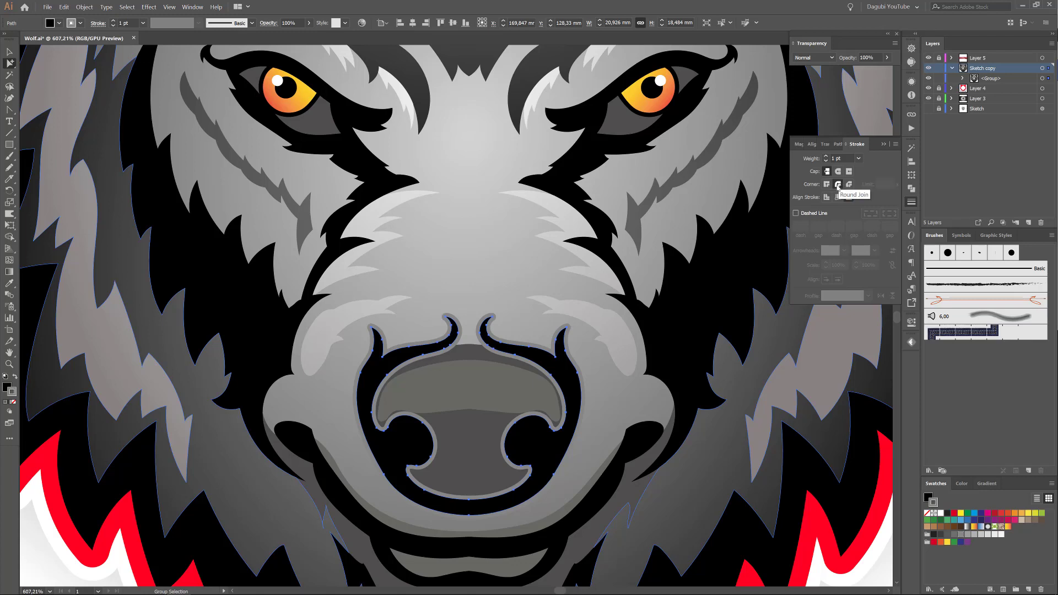
# - Restack the upper nose shape and set the nose outline to 1 pt
pyautogui.click(481, 351)
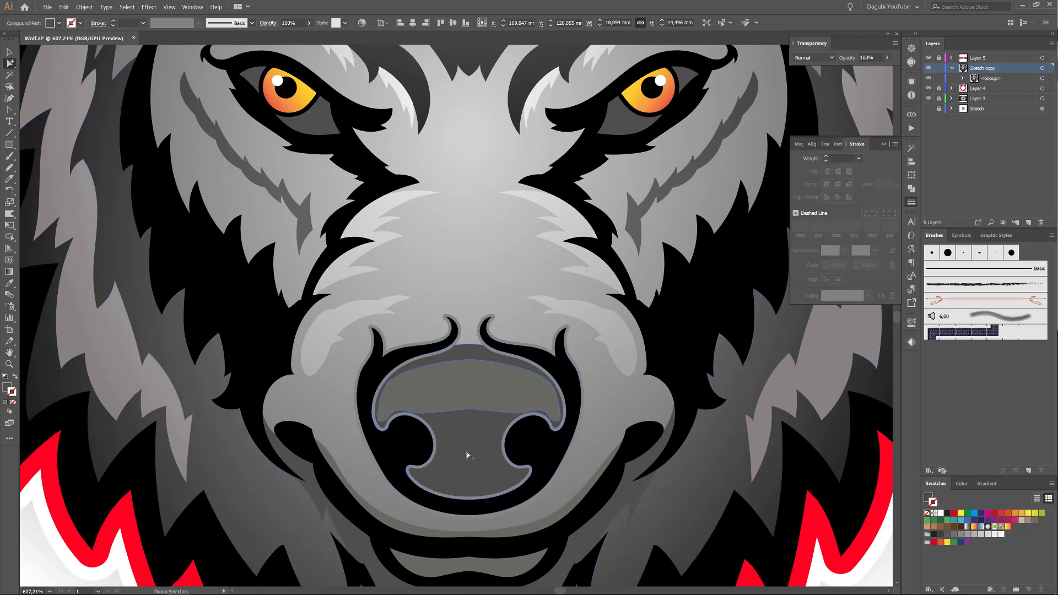
pyautogui.rightClick(456, 427)
pyautogui.click(595, 541)
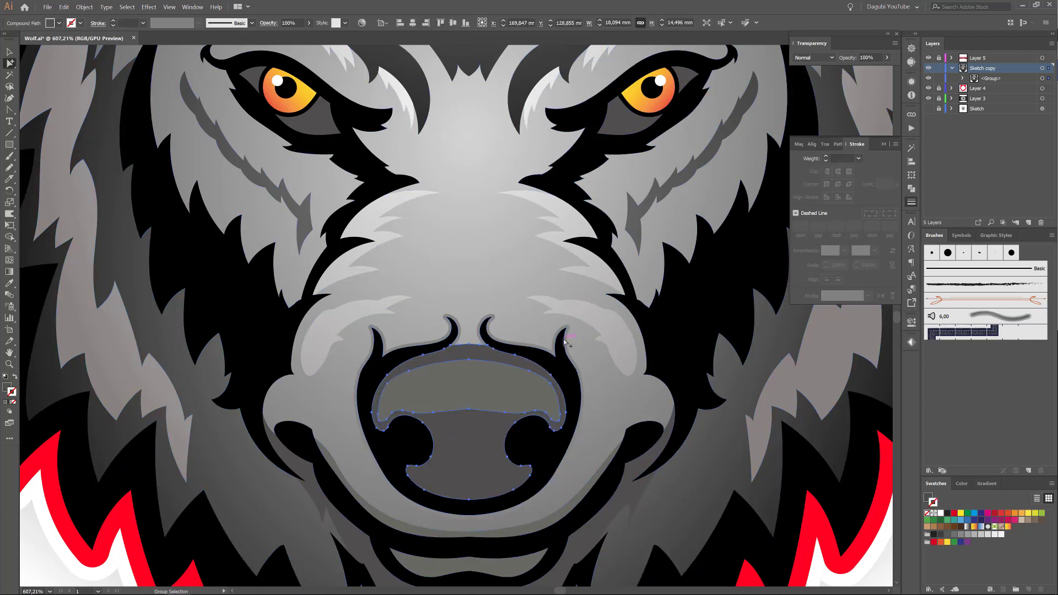
pyautogui.click(827, 157)
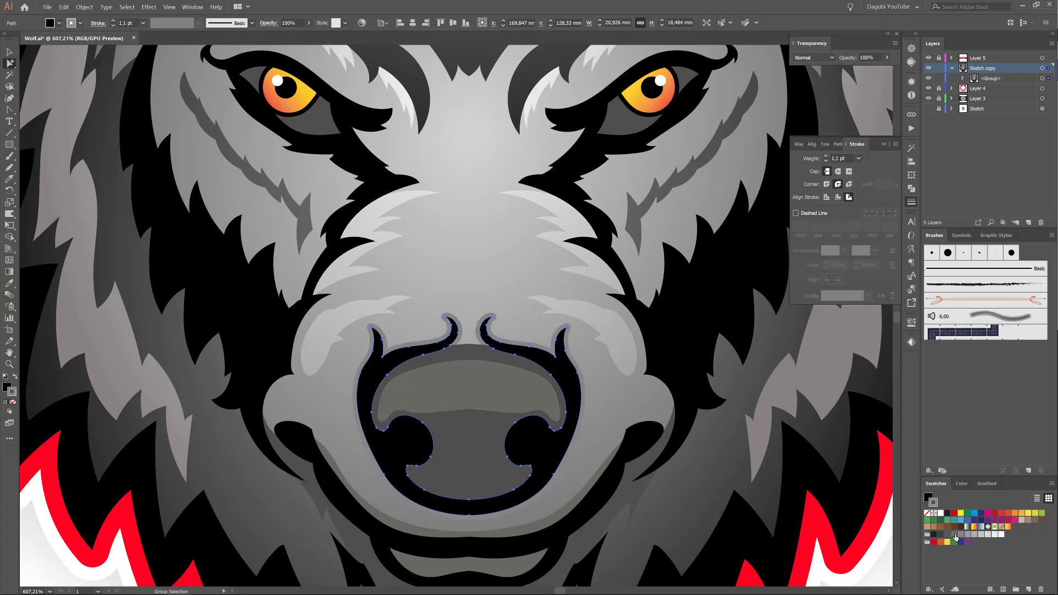
pyautogui.hotkey('ctrl', 'shift', 'a')
pyautogui.hotkey('ctrl', '0')
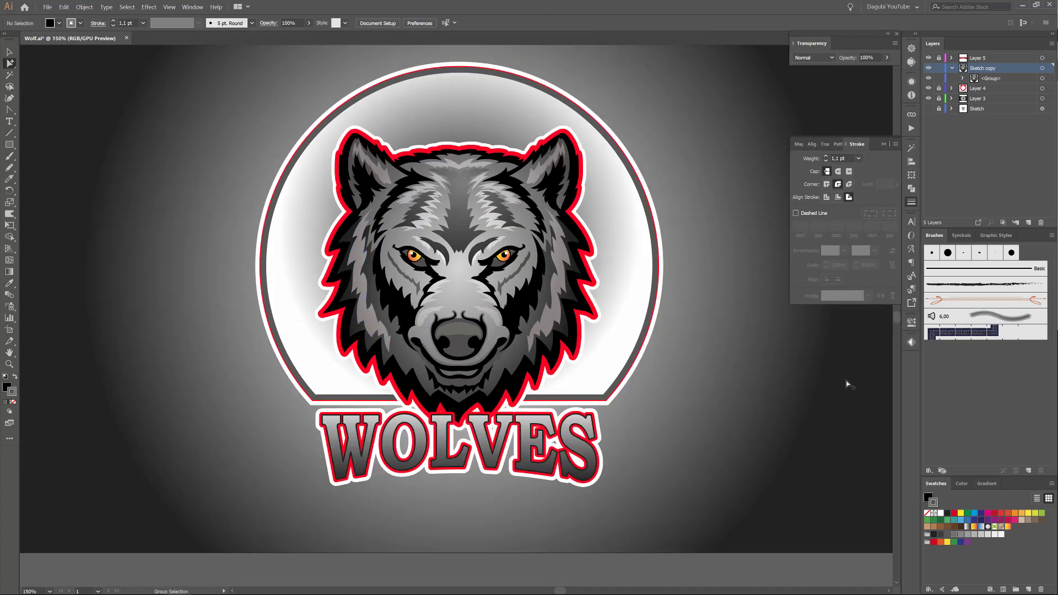